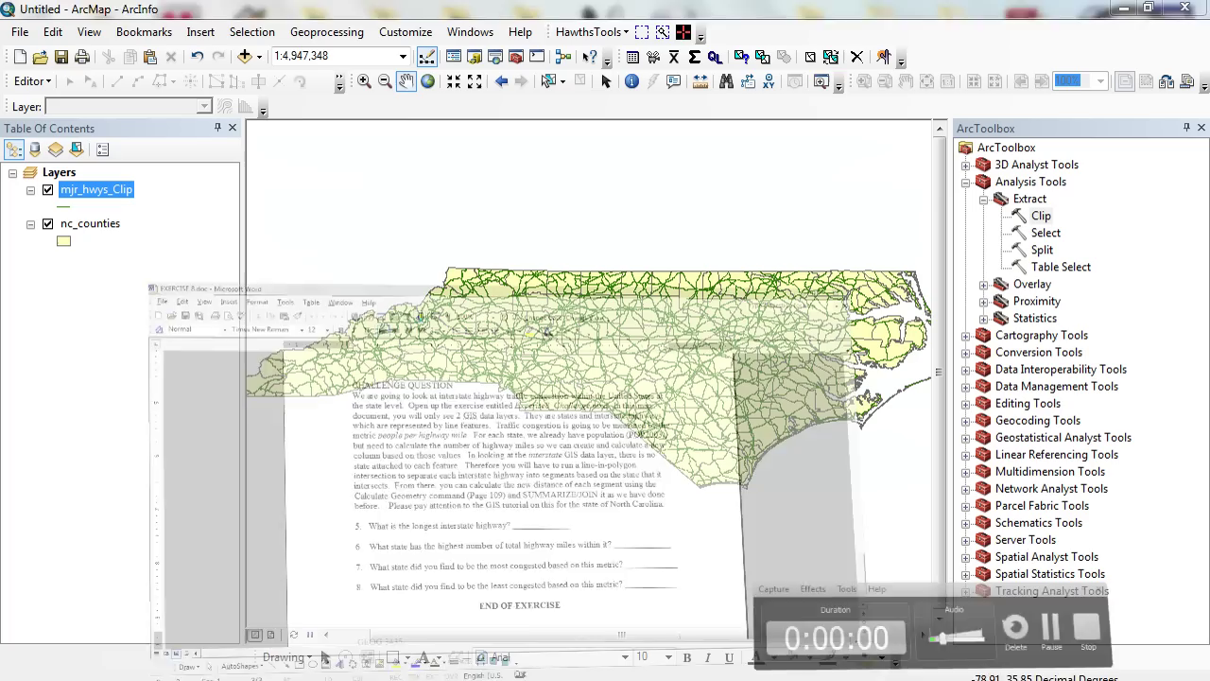
Step: Review the highway congestion question in the Exercise 8 Word document, then minimize Word
{"action": "key", "text": "alt+Tab"}
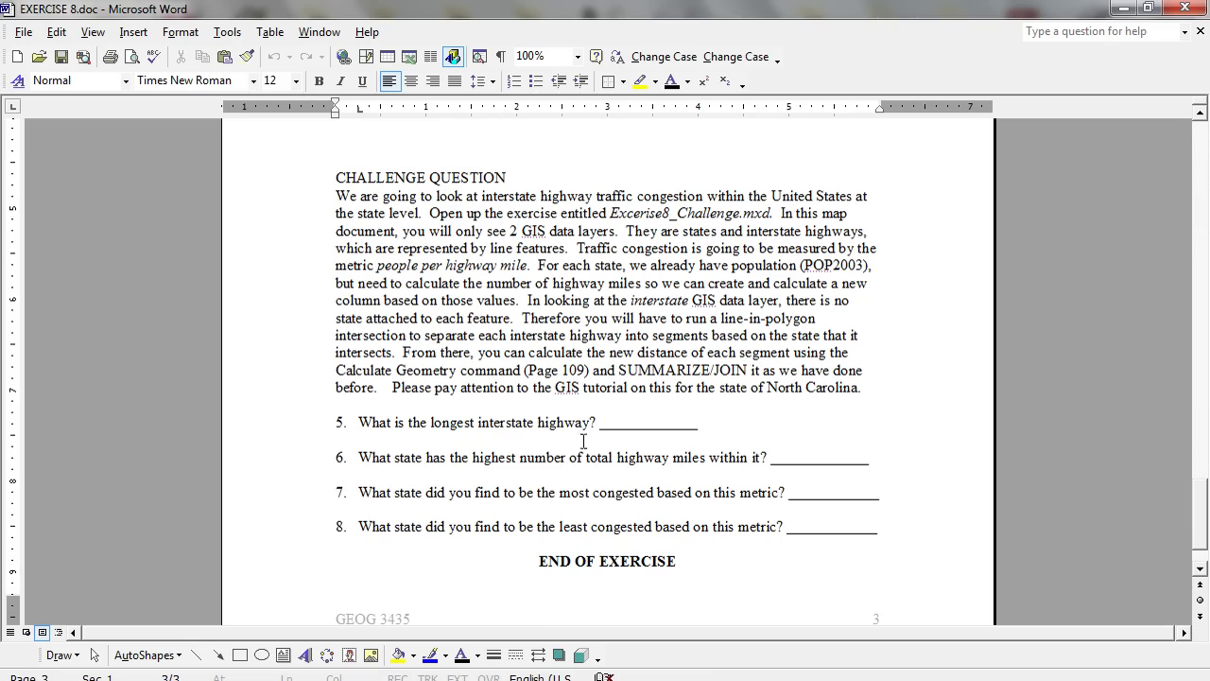
{"action": "left_click_drag", "start_coordinate": [1198, 530], "coordinate": [1188, 171]}
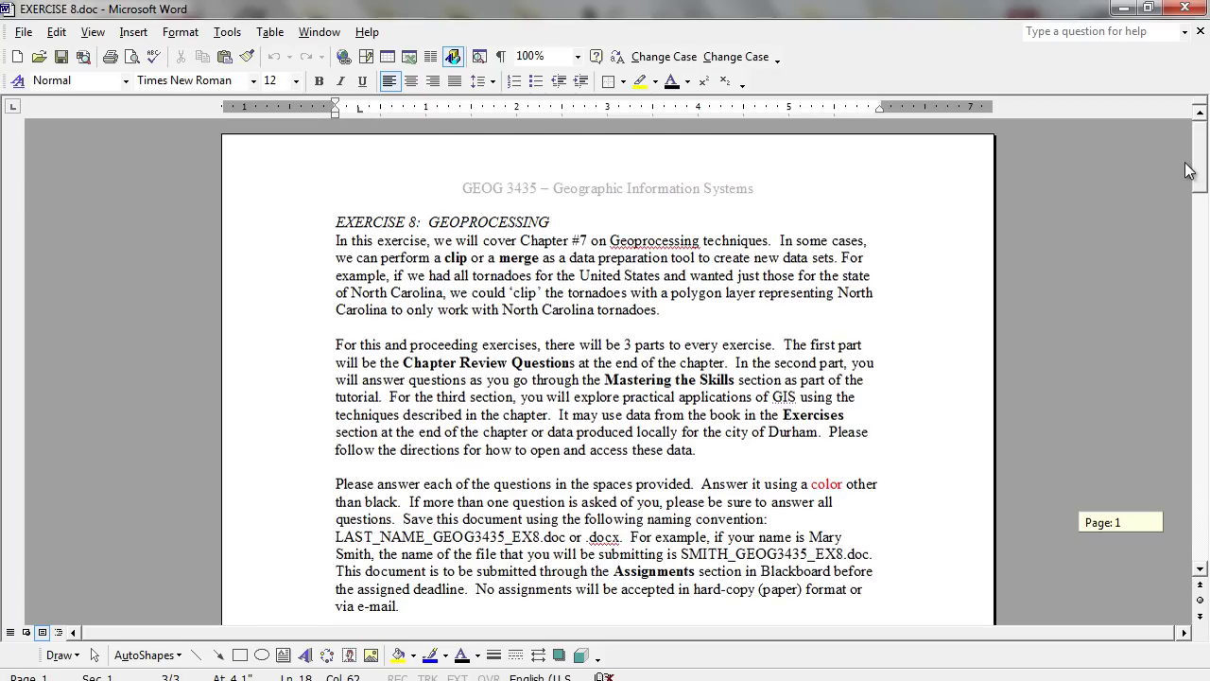
{"action": "left_click_drag", "start_coordinate": [1188, 170], "coordinate": [1196, 366]}
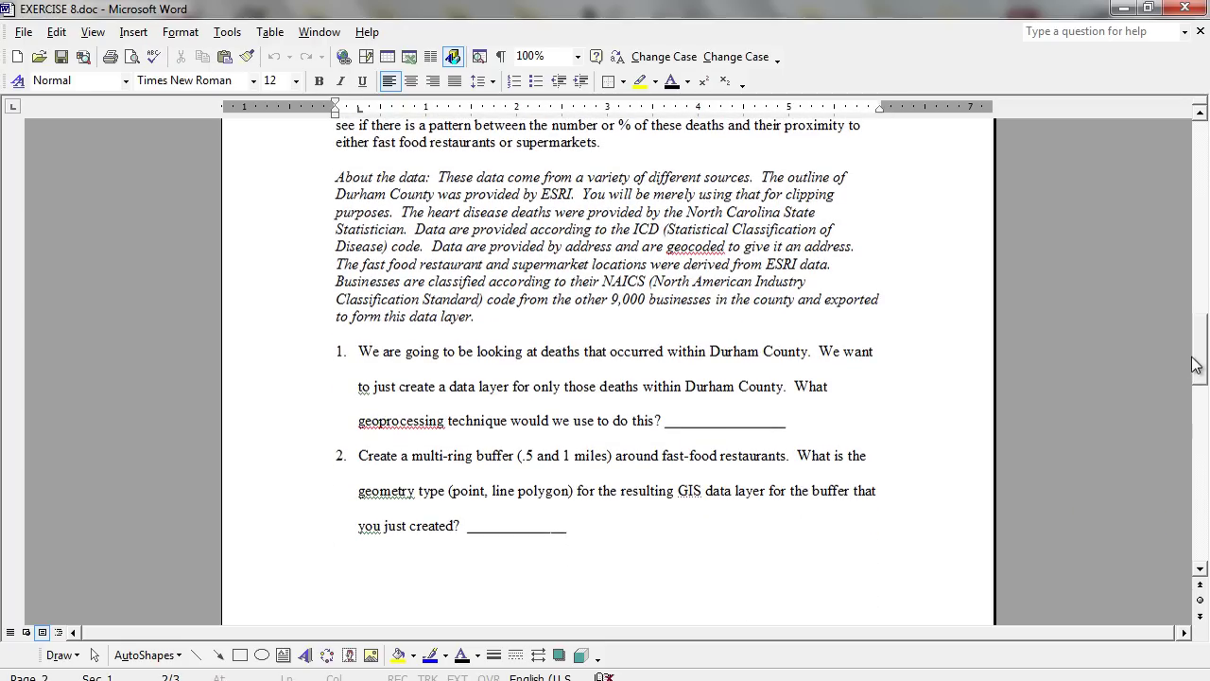
{"action": "left_click", "coordinate": [1124, 9]}
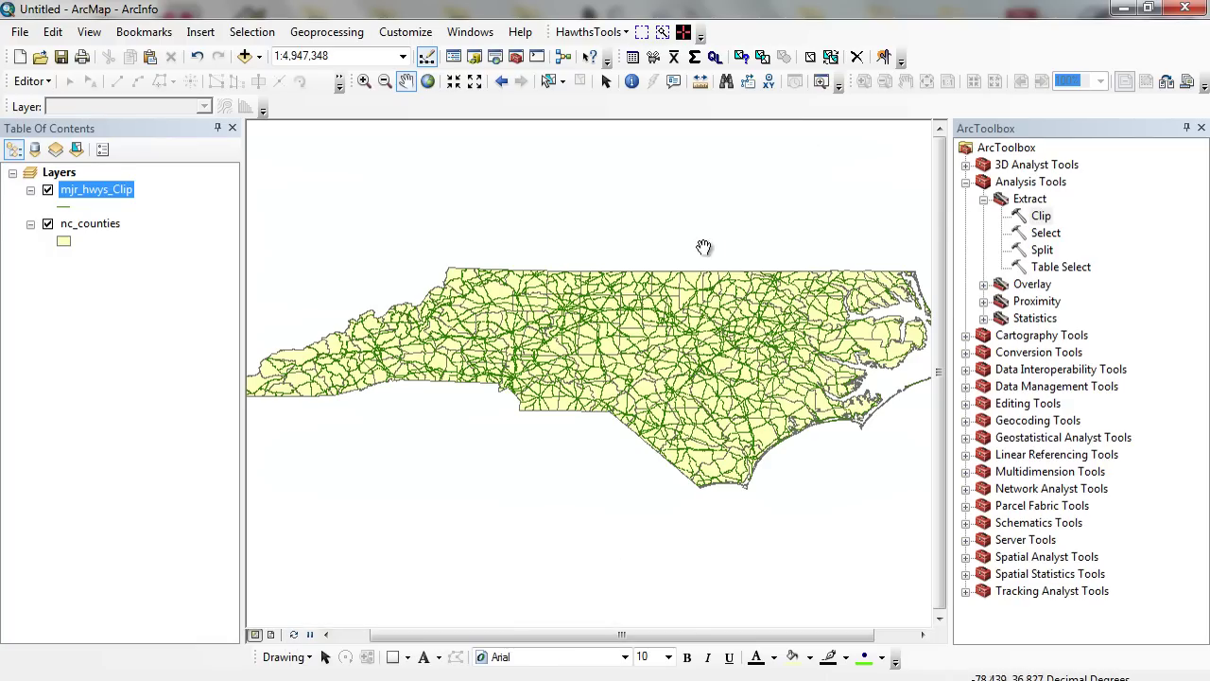
Step: Open the mjr_hwys_Clip attribute table and sort Shape_Length descending to check longest and shortest records
{"action": "left_click", "coordinate": [47, 191]}
{"action": "right_click", "coordinate": [115, 190]}
{"action": "left_click", "coordinate": [204, 246]}
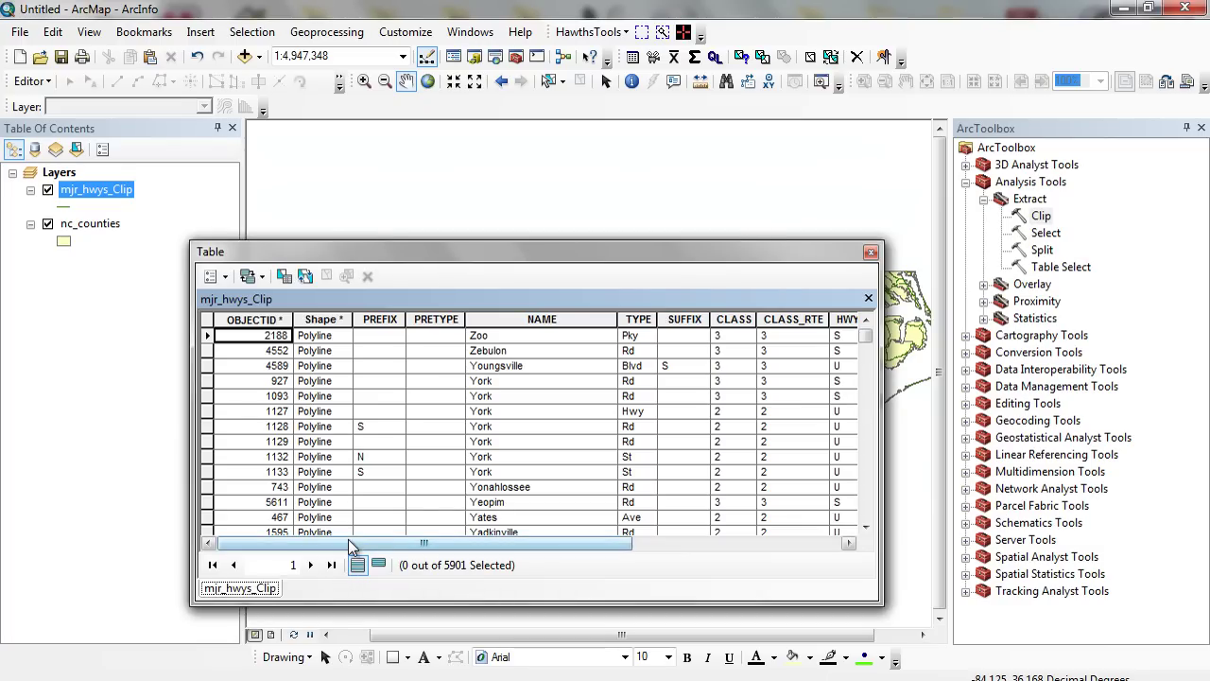
{"action": "left_click_drag", "start_coordinate": [344, 545], "coordinate": [653, 544]}
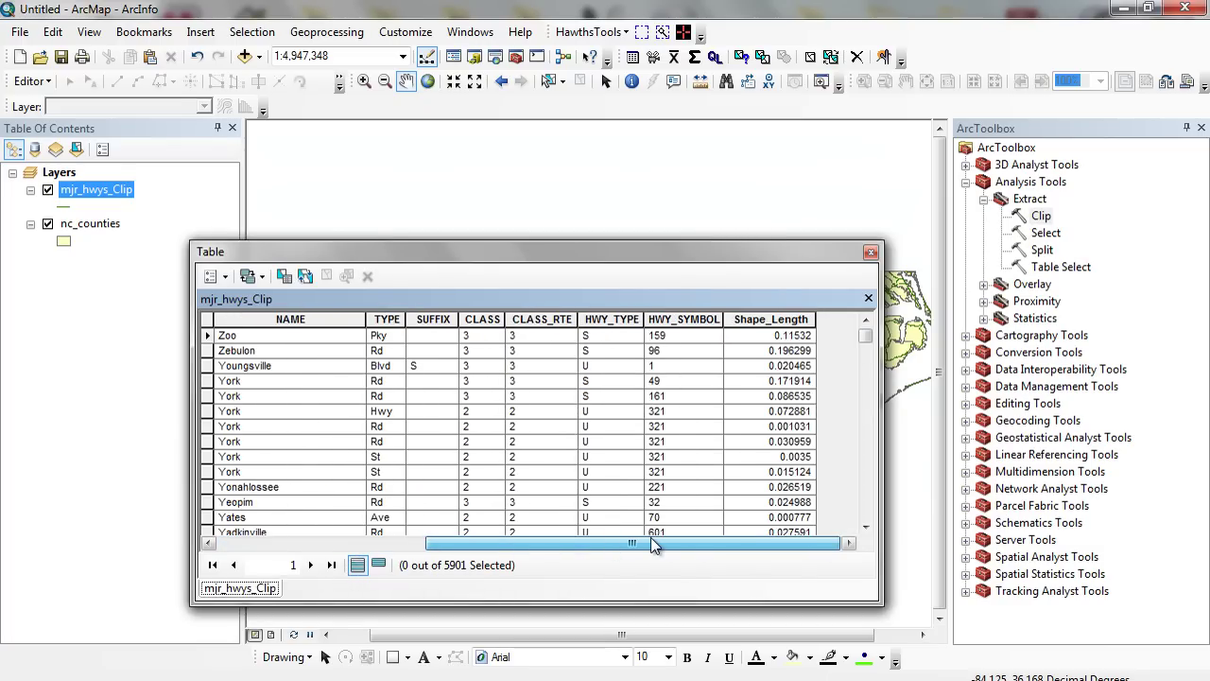
{"action": "right_click", "coordinate": [756, 319]}
{"action": "left_click", "coordinate": [804, 274]}
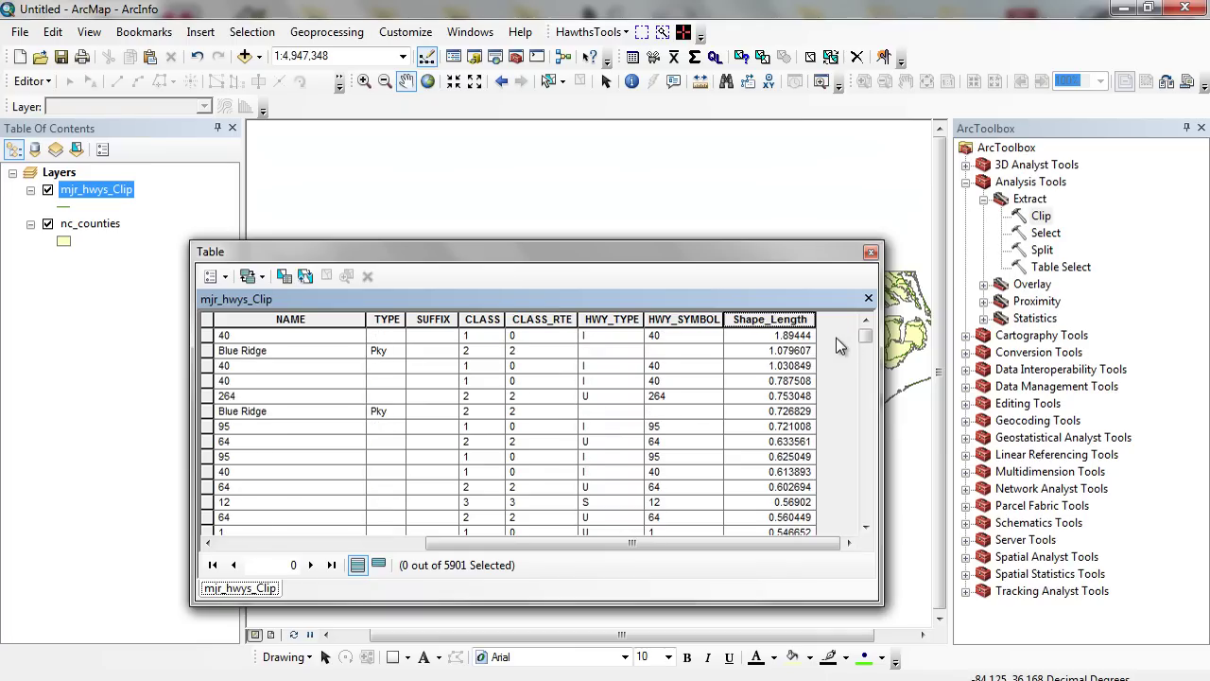
{"action": "left_click", "coordinate": [866, 528]}
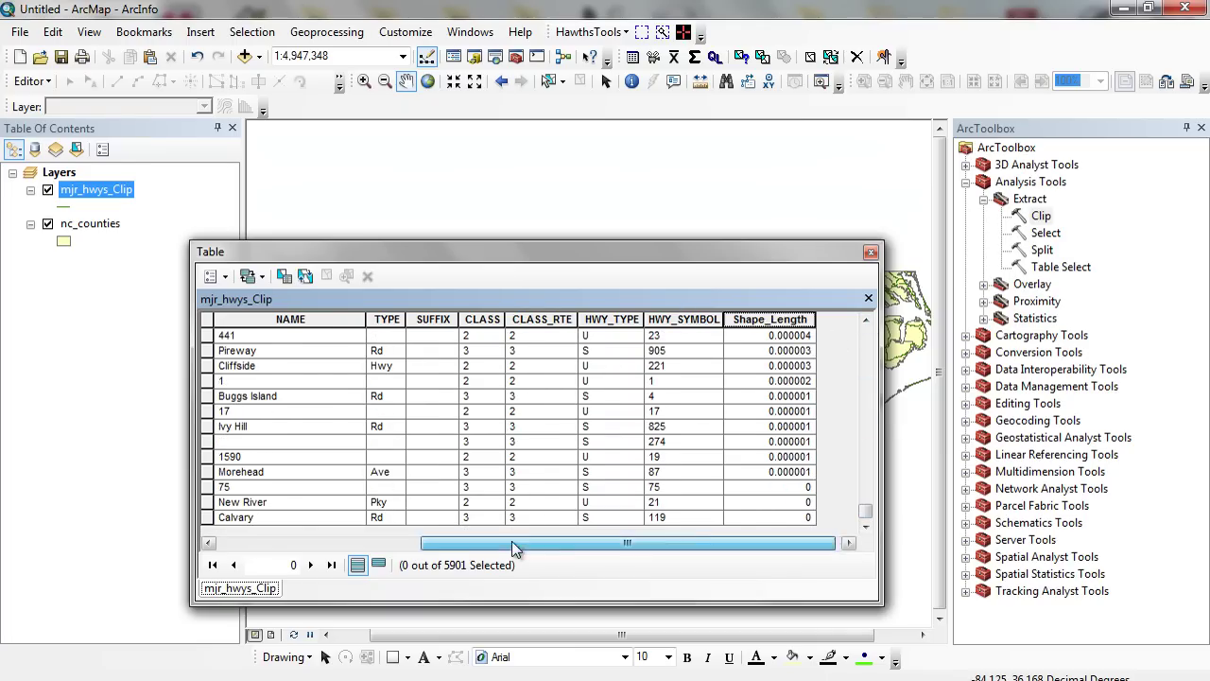
{"action": "left_click_drag", "start_coordinate": [511, 541], "coordinate": [397, 541]}
{"action": "left_click", "coordinate": [870, 252]}
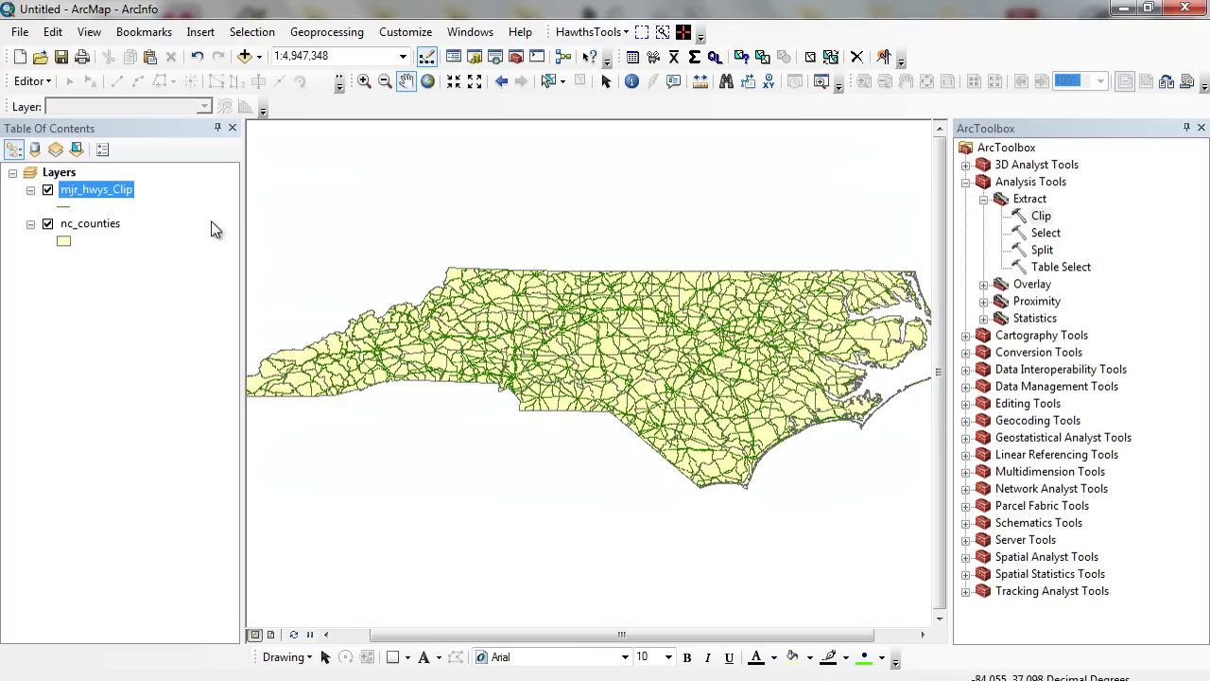
Step: Hide mjr_hwys_Clip and look over its 5901-record attribute table once more
{"action": "left_click", "coordinate": [47, 190]}
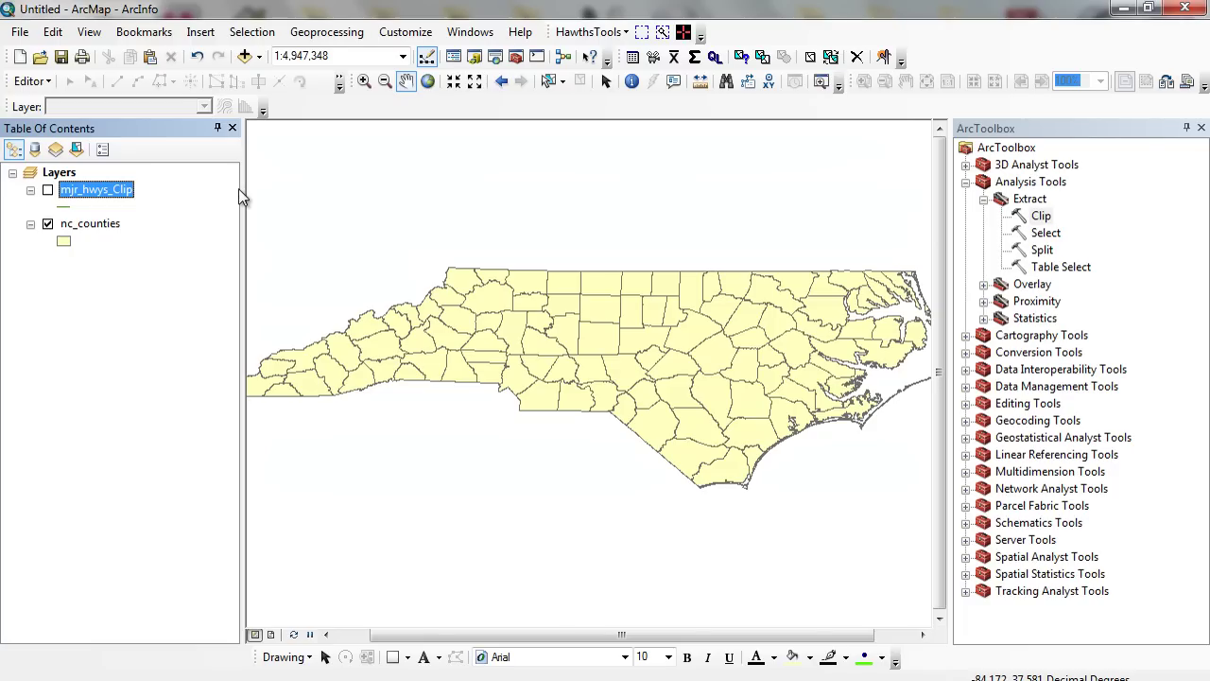
{"action": "right_click", "coordinate": [126, 192]}
{"action": "left_click", "coordinate": [170, 237]}
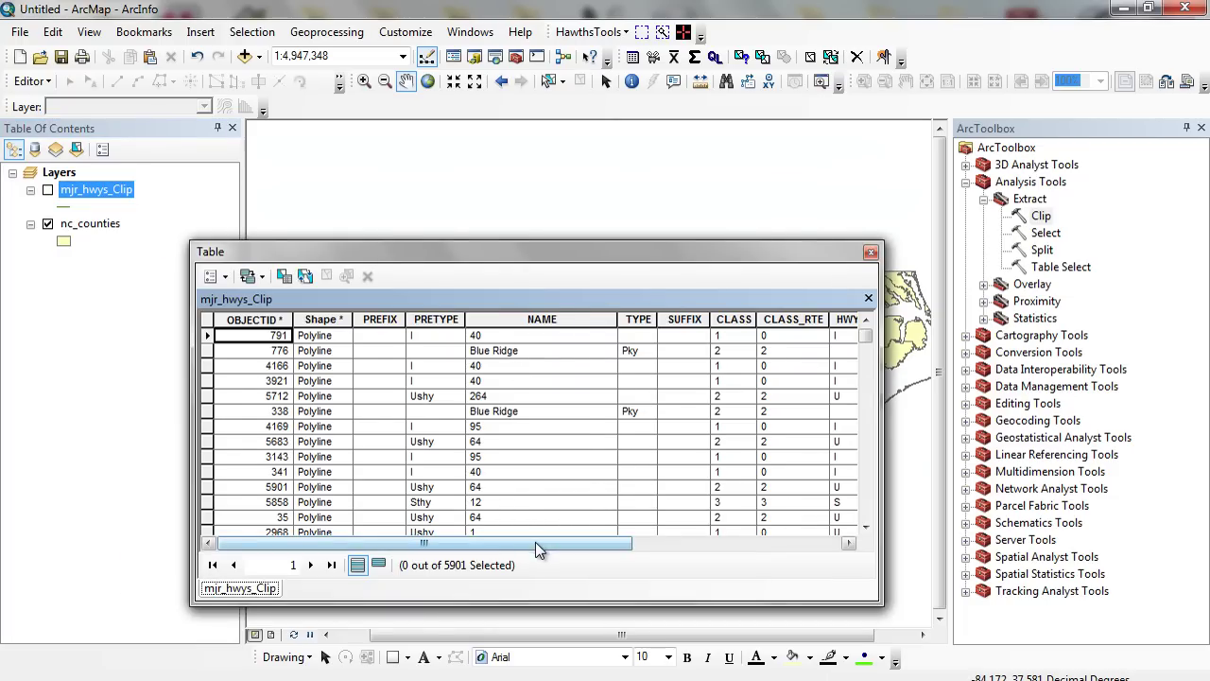
{"action": "left_click_drag", "start_coordinate": [535, 541], "coordinate": [729, 535]}
{"action": "left_click", "coordinate": [870, 251]}
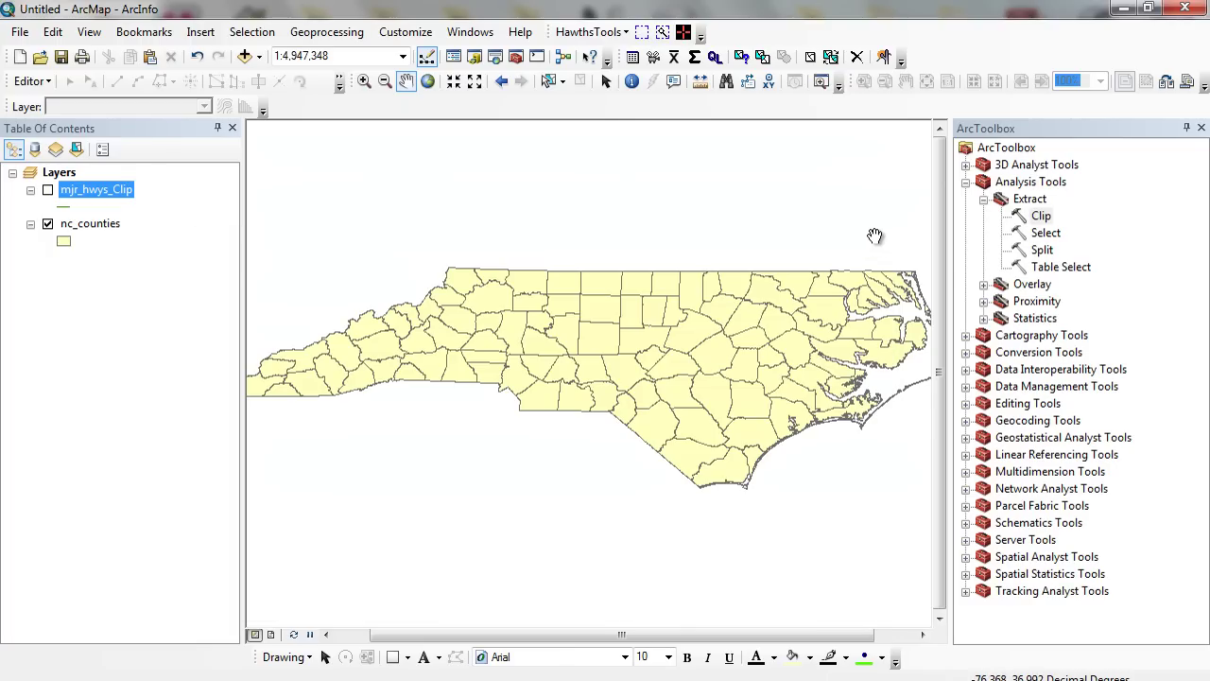
Step: Run Analysis Tools > Overlay > Intersect with mjr_hwys_Clip and nc_counties as the inputs
{"action": "left_click", "coordinate": [984, 199]}
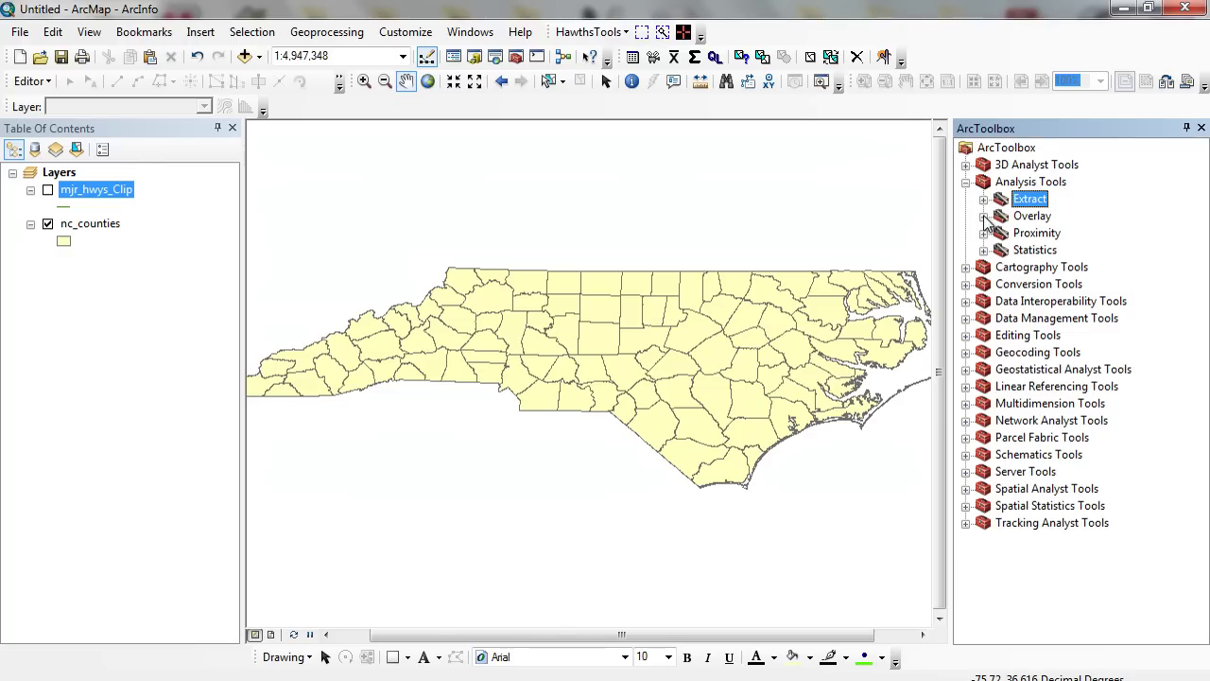
{"action": "left_click", "coordinate": [984, 215]}
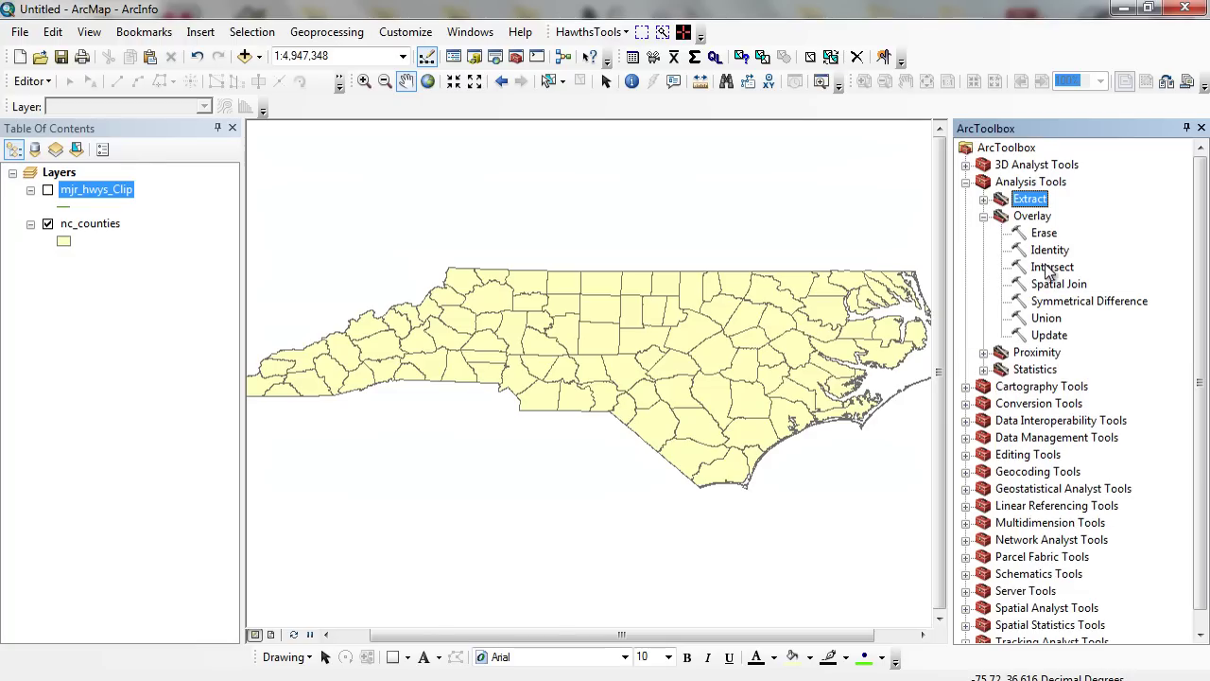
{"action": "double_click", "coordinate": [1052, 268]}
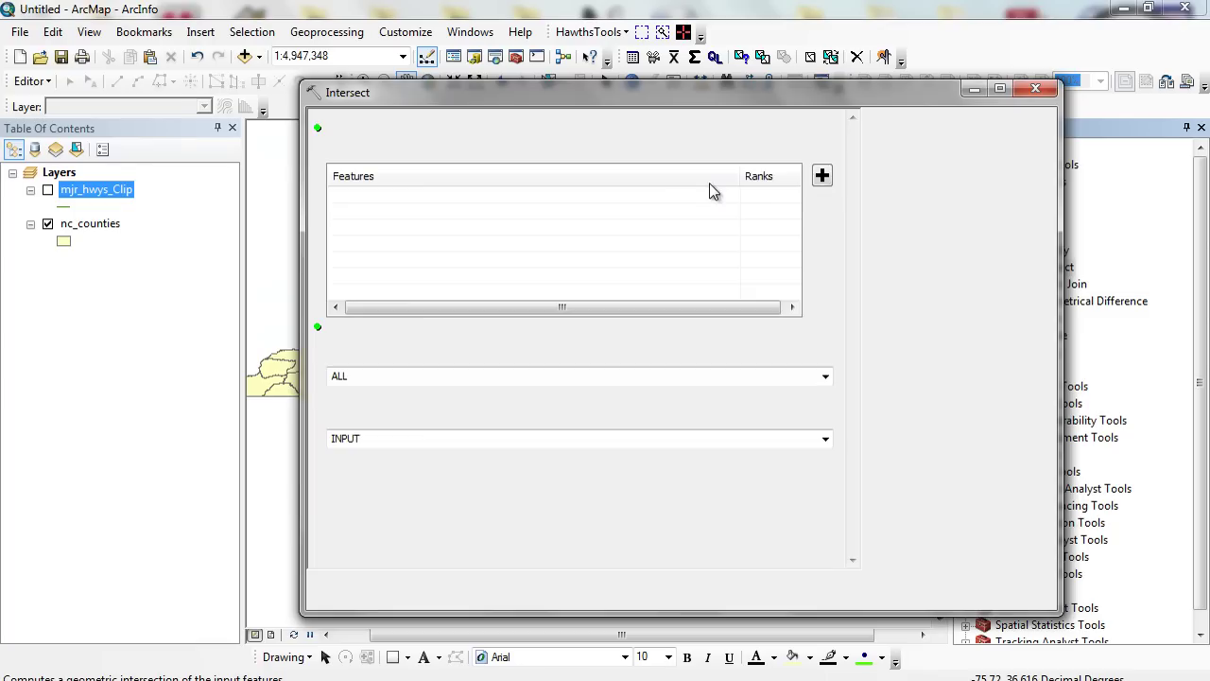
{"action": "left_click", "coordinate": [792, 143]}
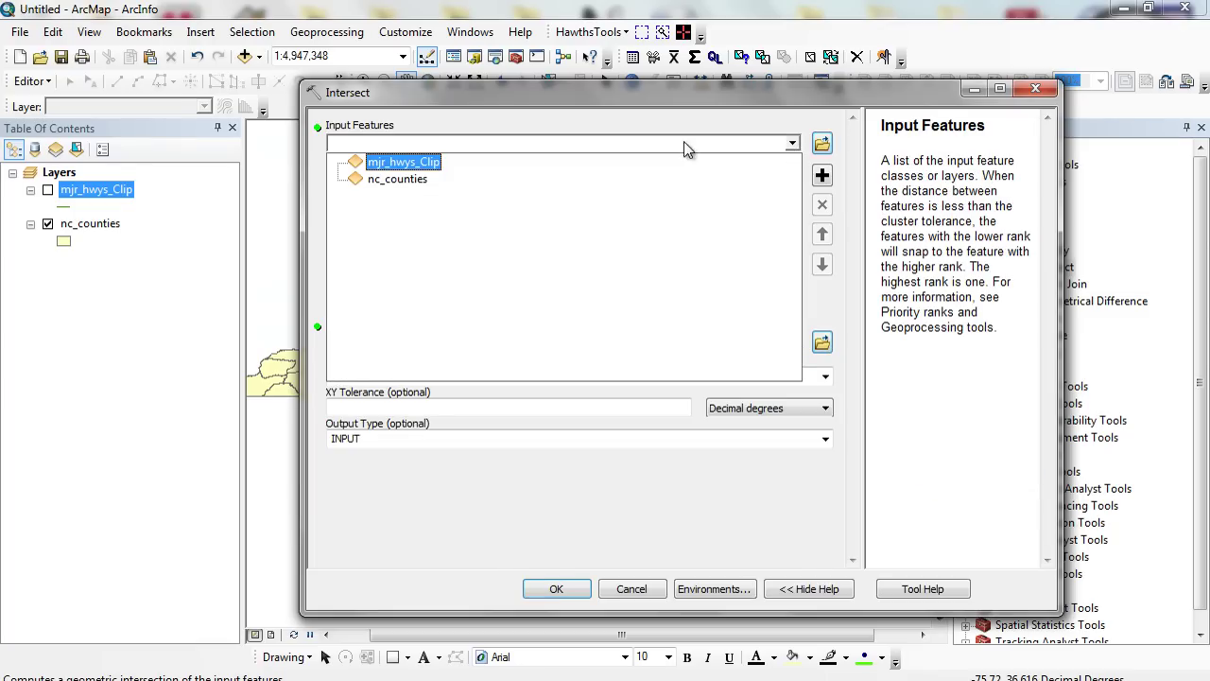
{"action": "left_click", "coordinate": [414, 163]}
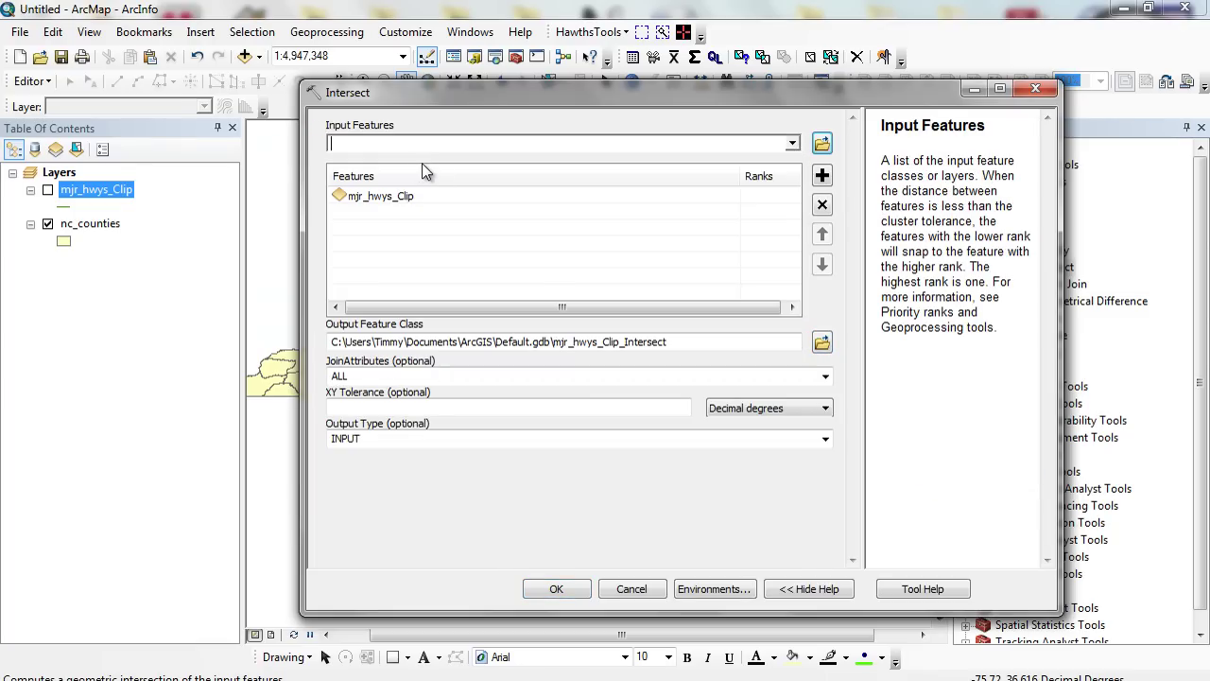
{"action": "left_click", "coordinate": [793, 144]}
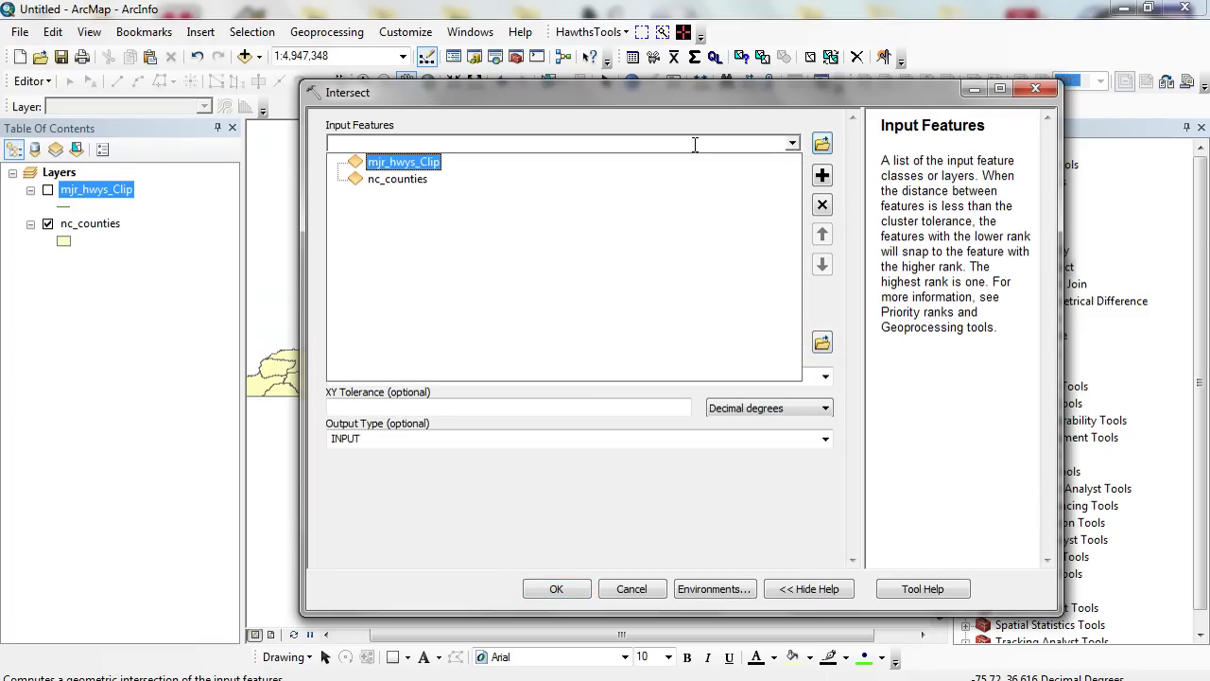
{"action": "left_click", "coordinate": [422, 176]}
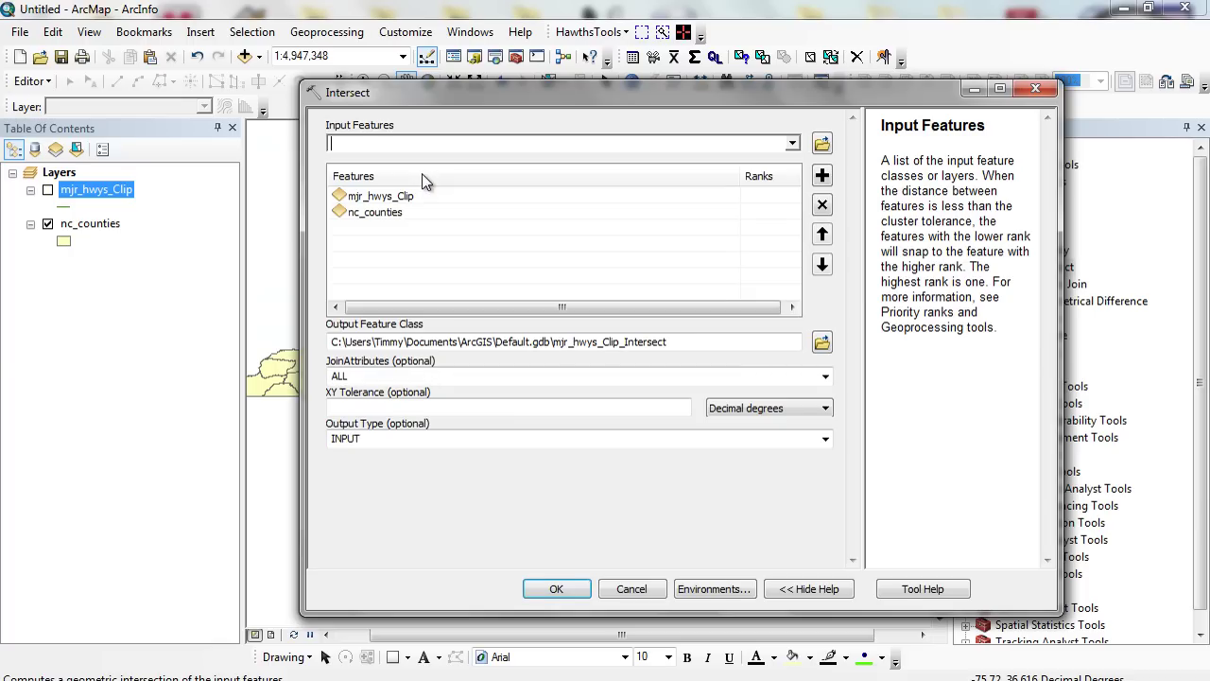
{"action": "left_click", "coordinate": [558, 589]}
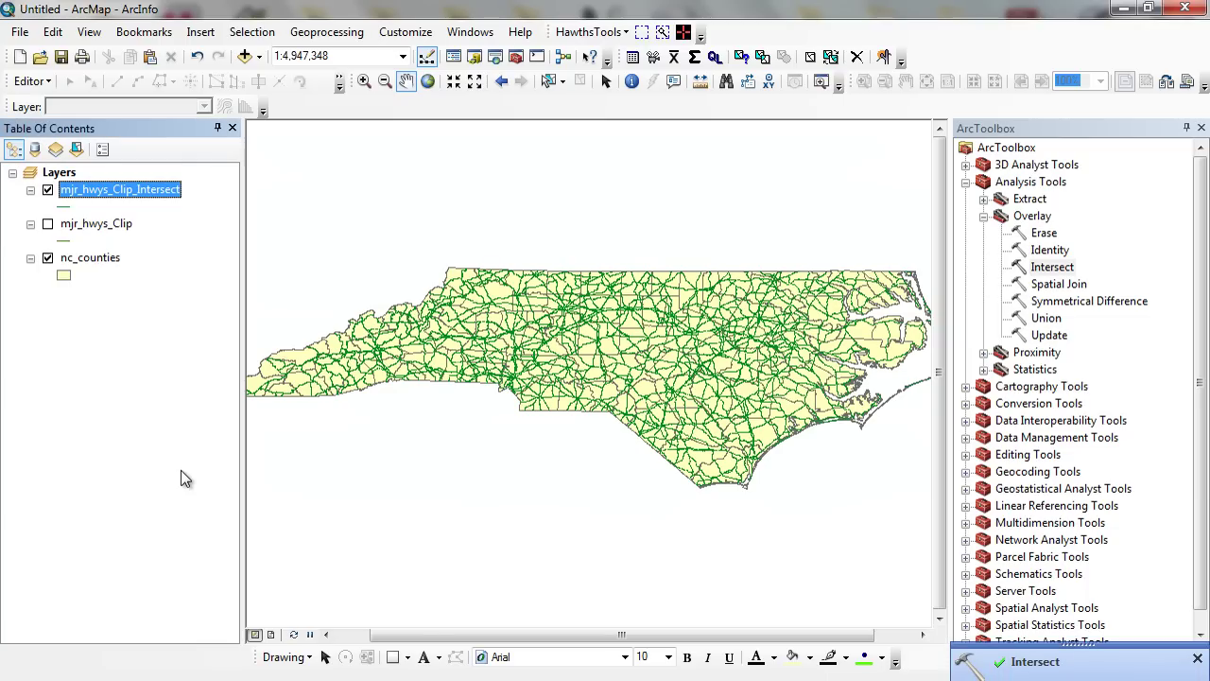
Step: Toggle nc_counties off and back on, then zoom in twice on north-central North Carolina
{"action": "left_click", "coordinate": [47, 258]}
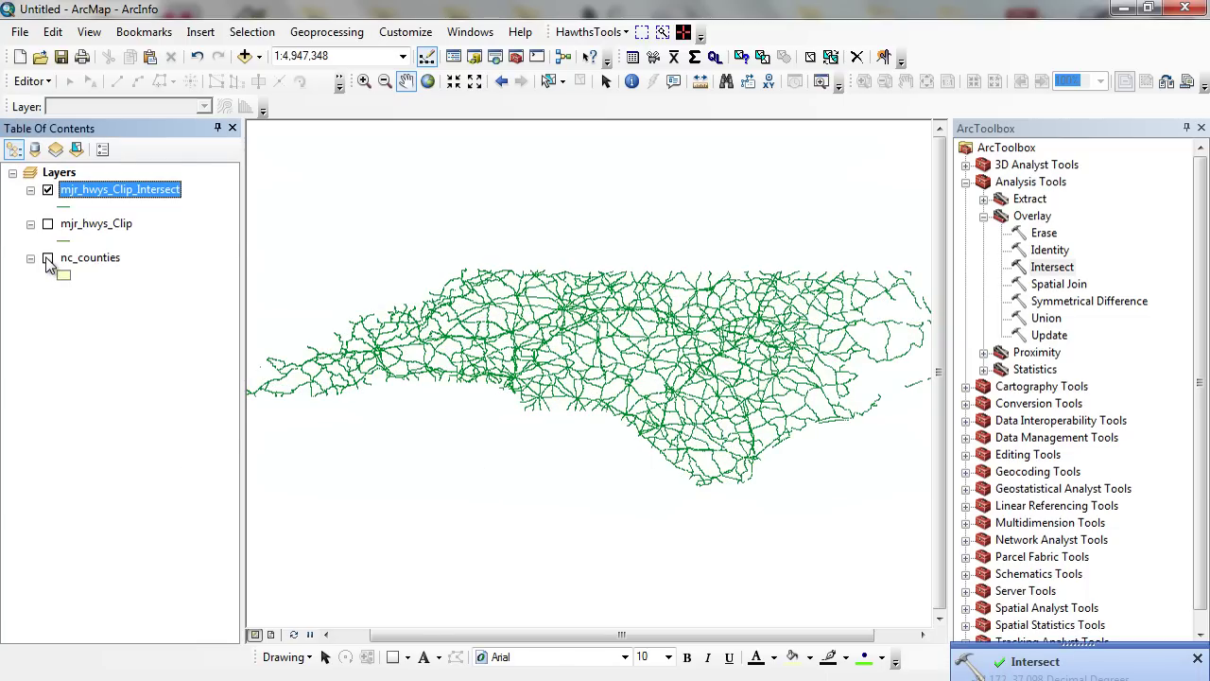
{"action": "left_click", "coordinate": [47, 258]}
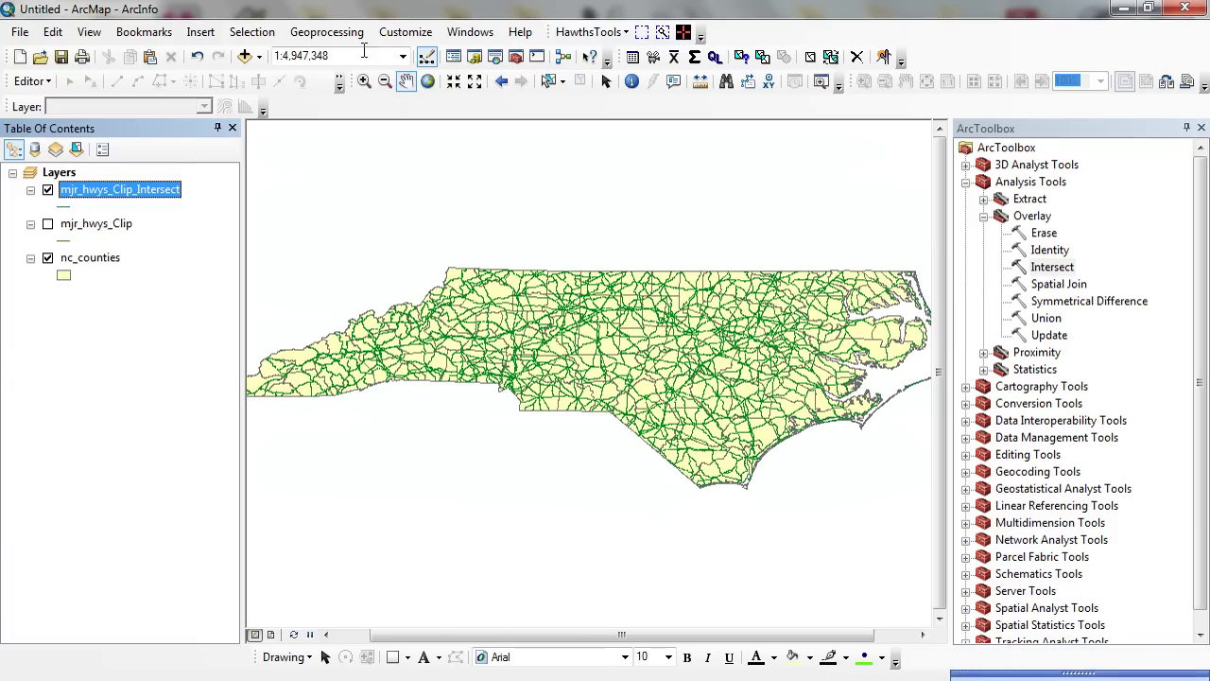
{"action": "left_click", "coordinate": [364, 80]}
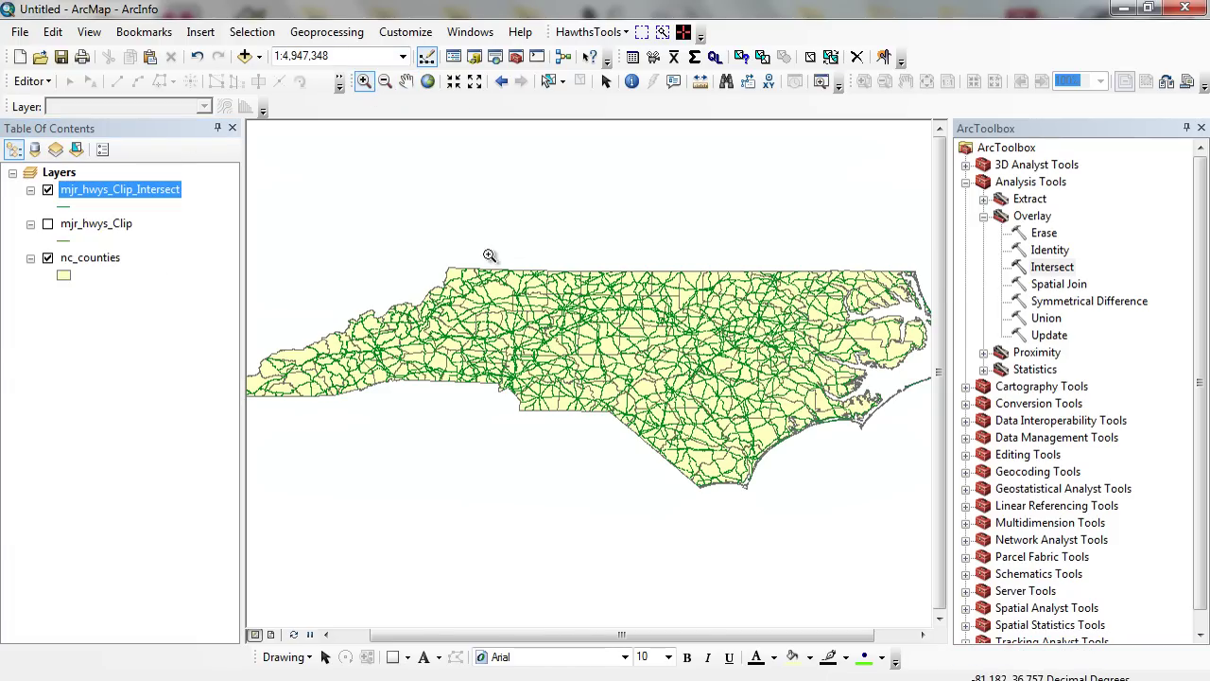
{"action": "left_click_drag", "start_coordinate": [489, 255], "coordinate": [709, 397]}
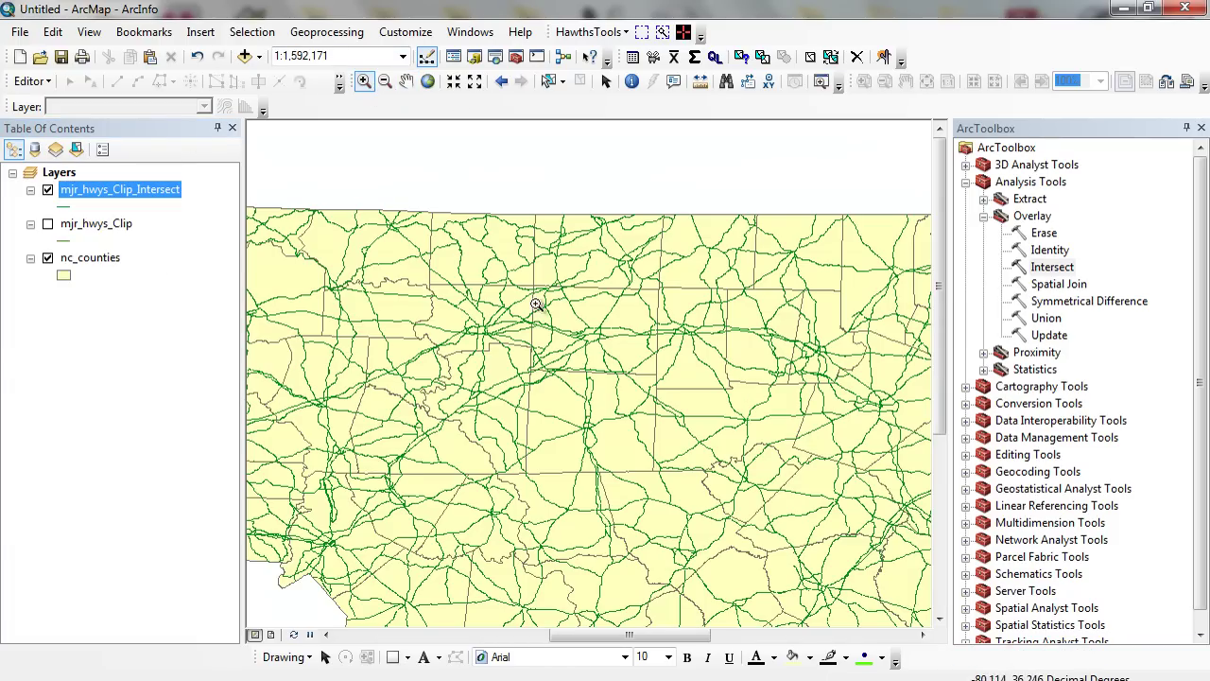
{"action": "left_click_drag", "start_coordinate": [367, 170], "coordinate": [640, 367]}
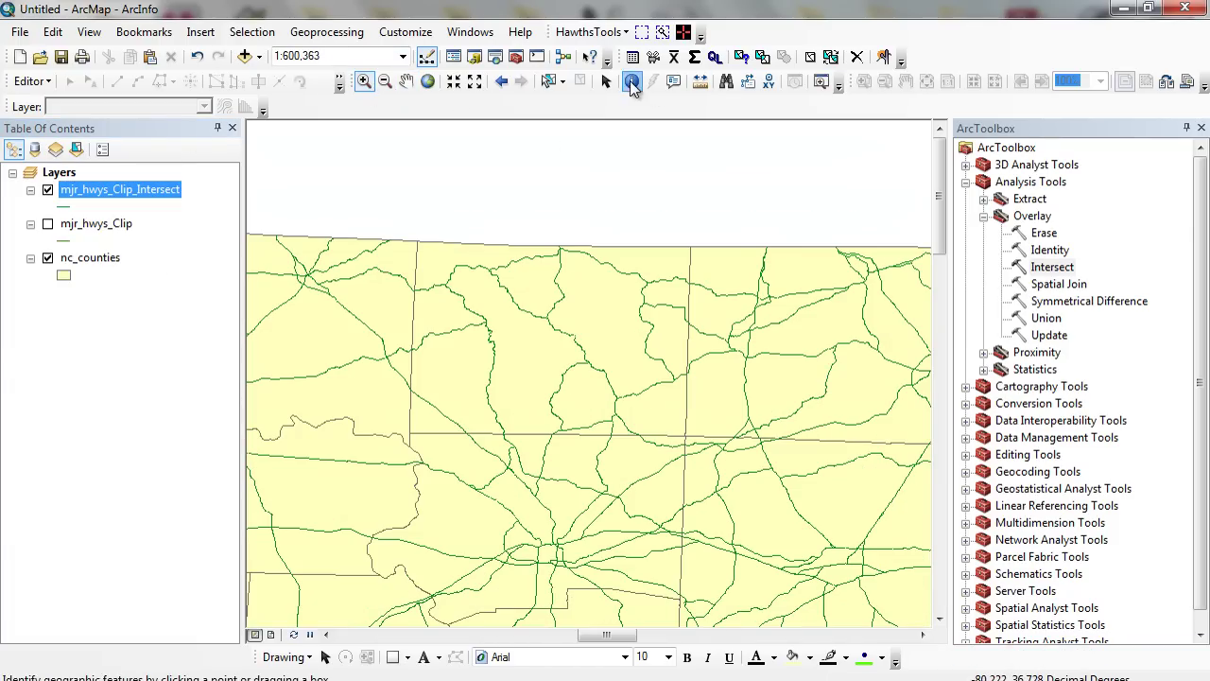
Step: Identify intersected road segments such as Westfield Rd and Key St to see their county attributes
{"action": "left_click", "coordinate": [632, 82]}
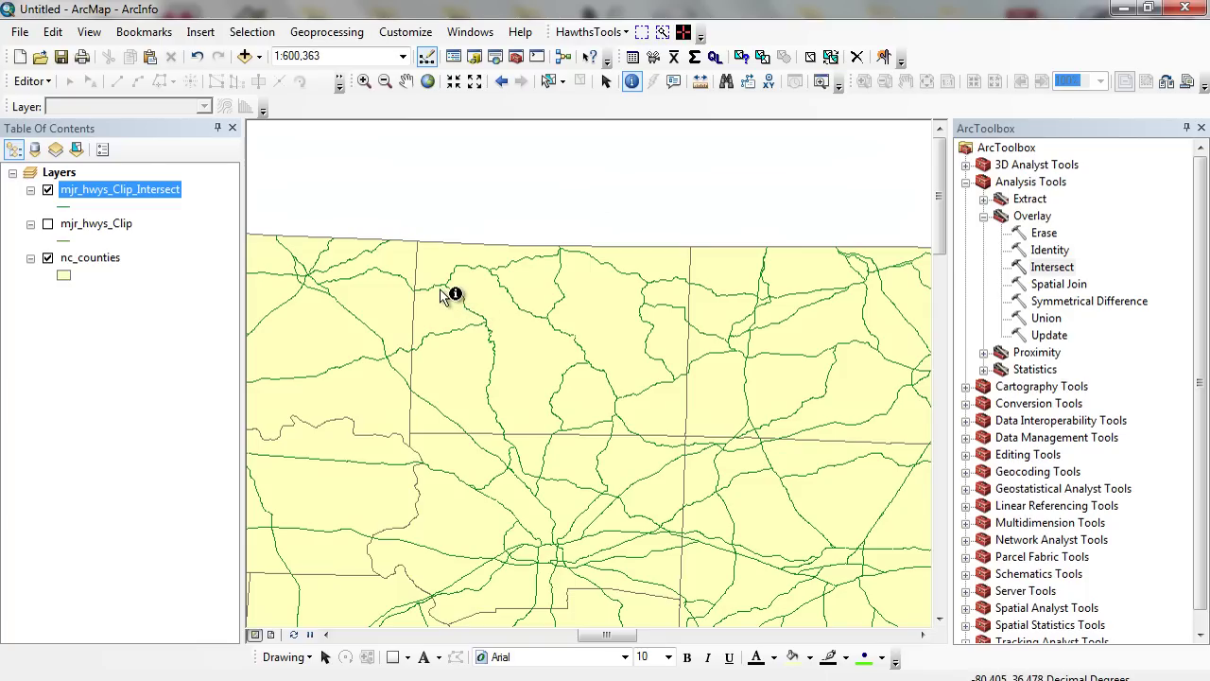
{"action": "left_click", "coordinate": [440, 291]}
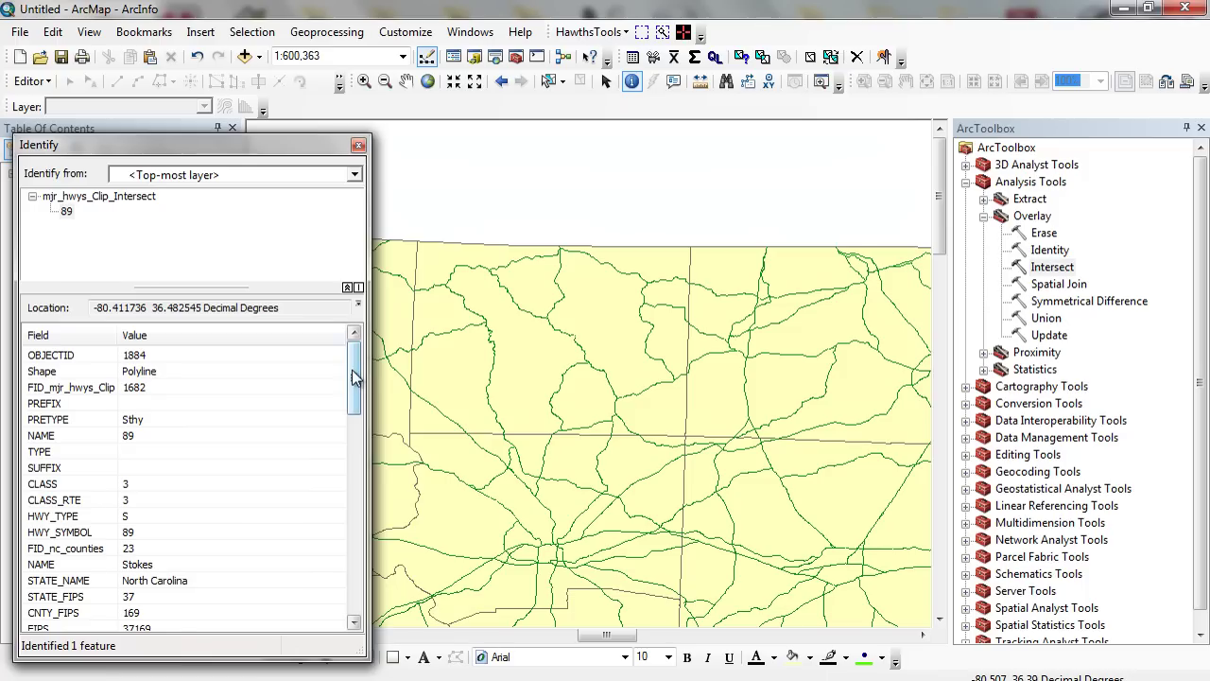
{"action": "left_click_drag", "start_coordinate": [353, 380], "coordinate": [354, 418]}
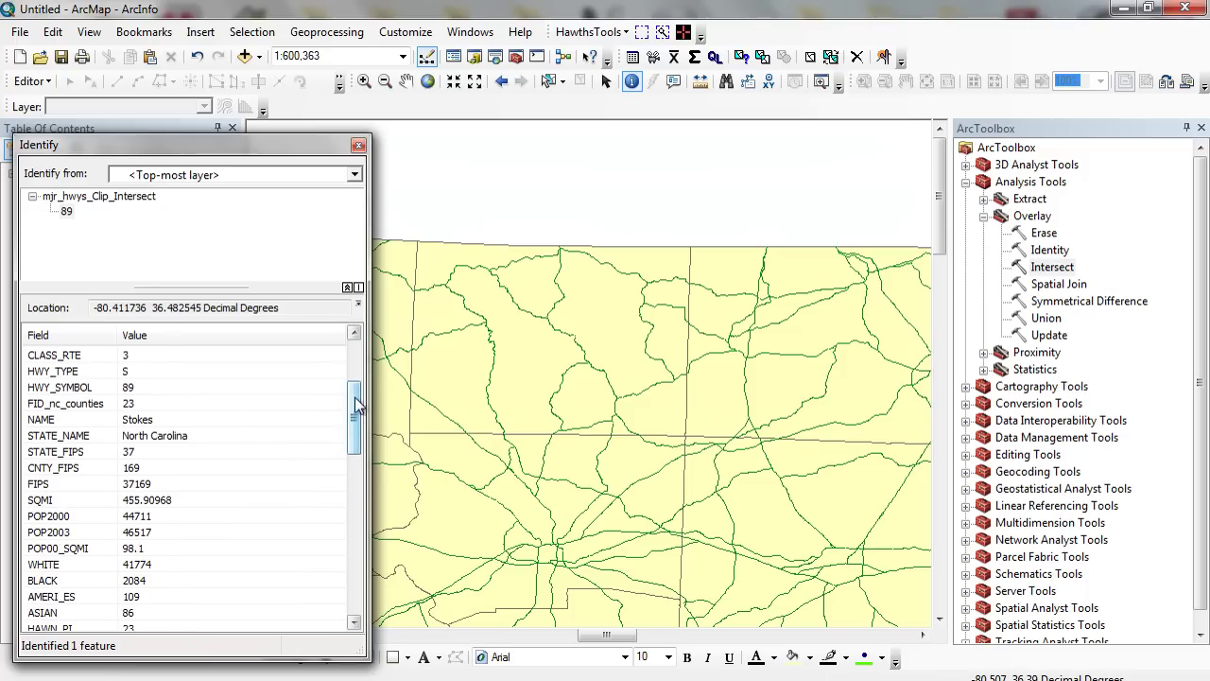
{"action": "left_click_drag", "start_coordinate": [306, 148], "coordinate": [215, 159]}
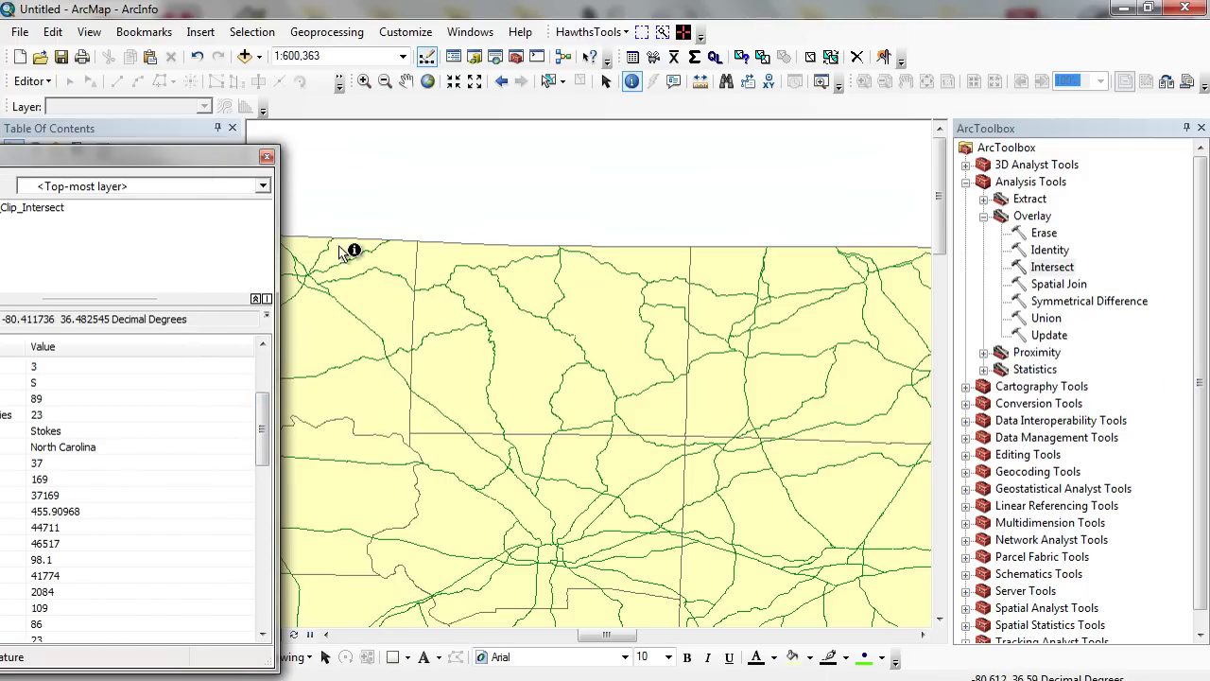
{"action": "left_click", "coordinate": [407, 283]}
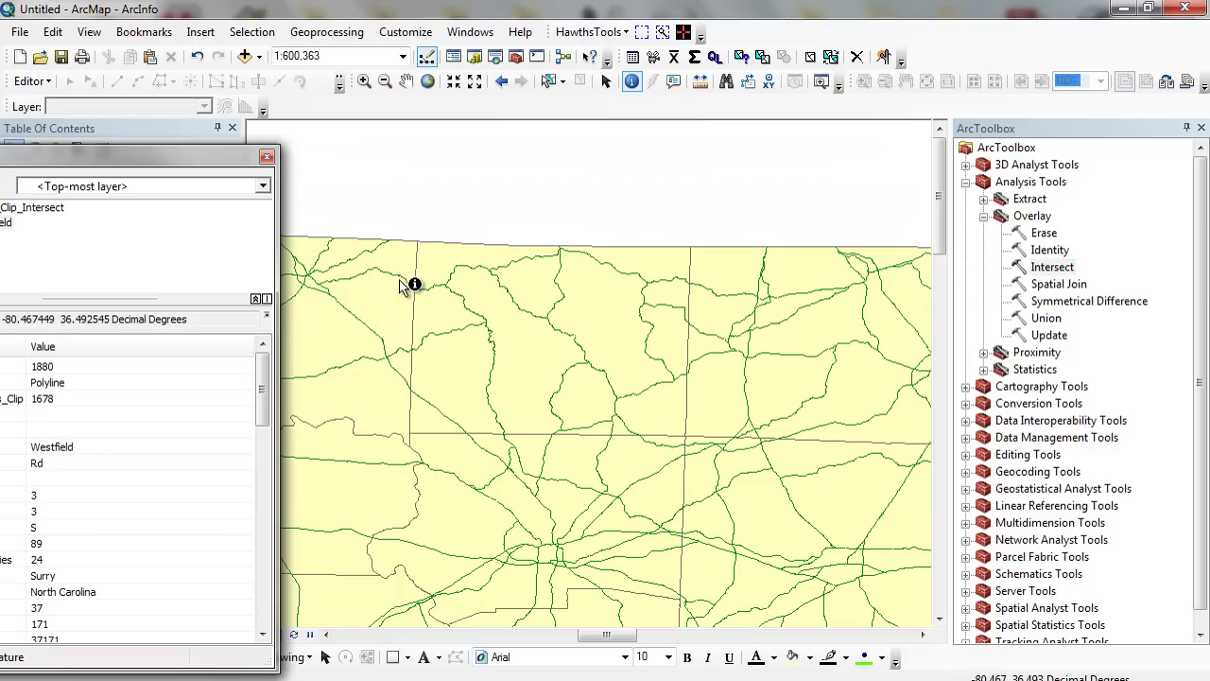
{"action": "left_click", "coordinate": [398, 355]}
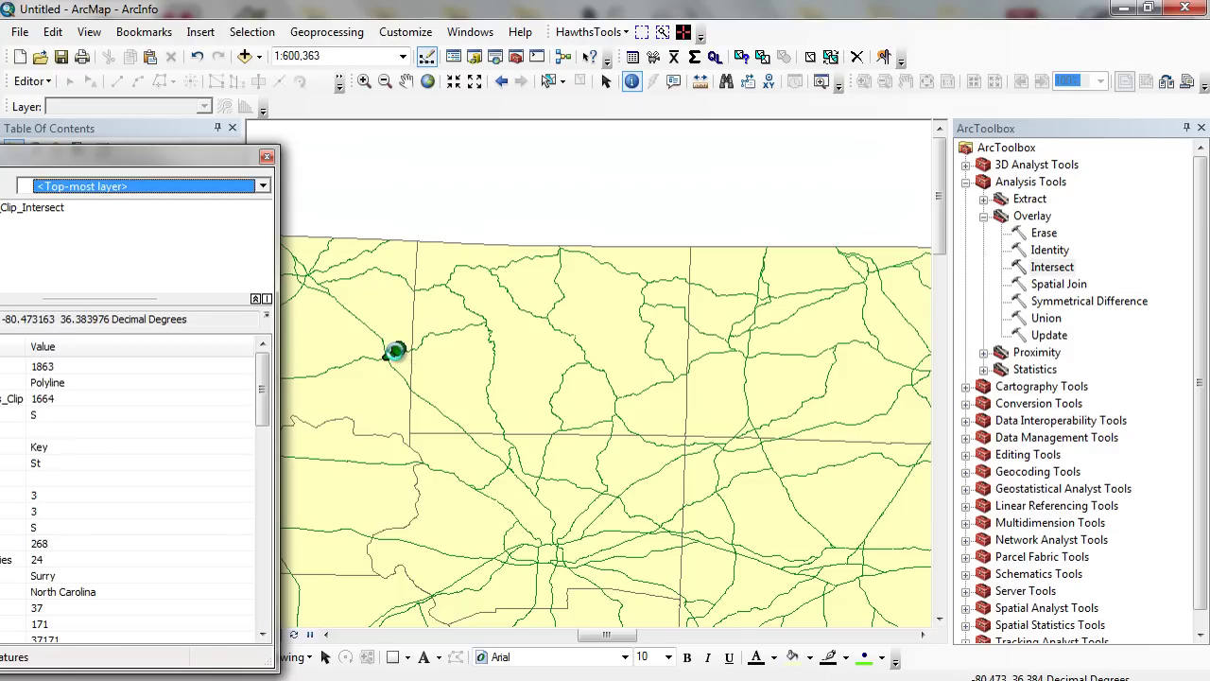
{"action": "left_click", "coordinate": [410, 354]}
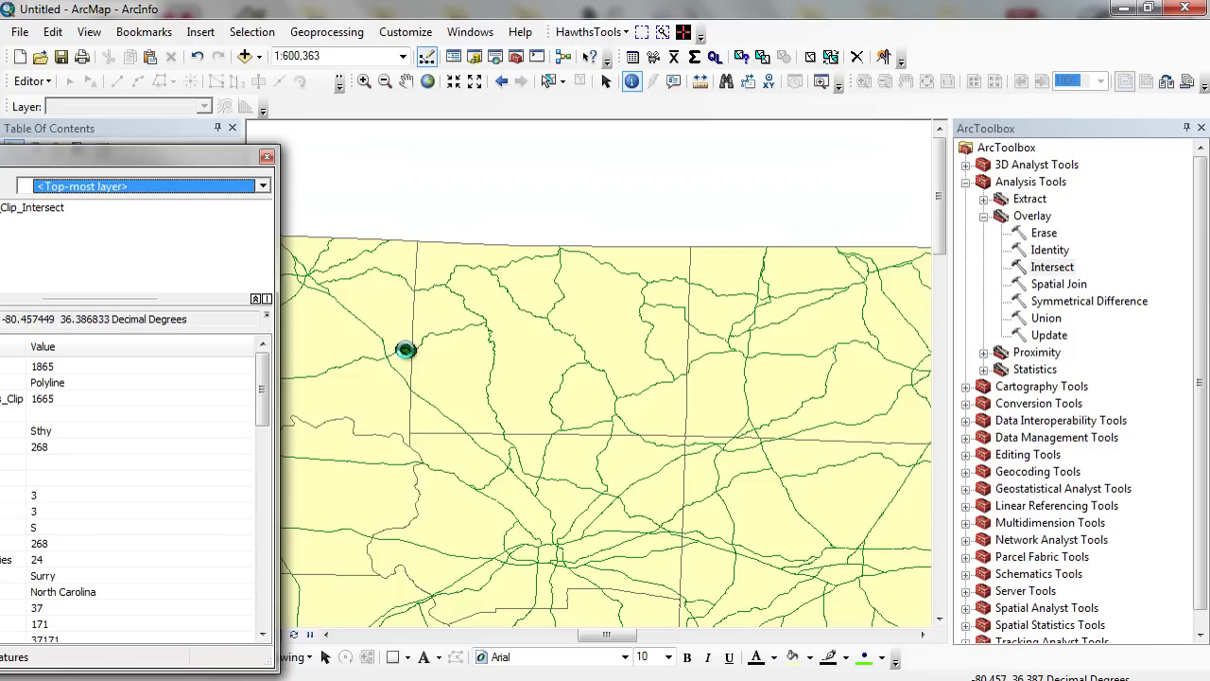
{"action": "left_click_drag", "start_coordinate": [183, 163], "coordinate": [254, 162]}
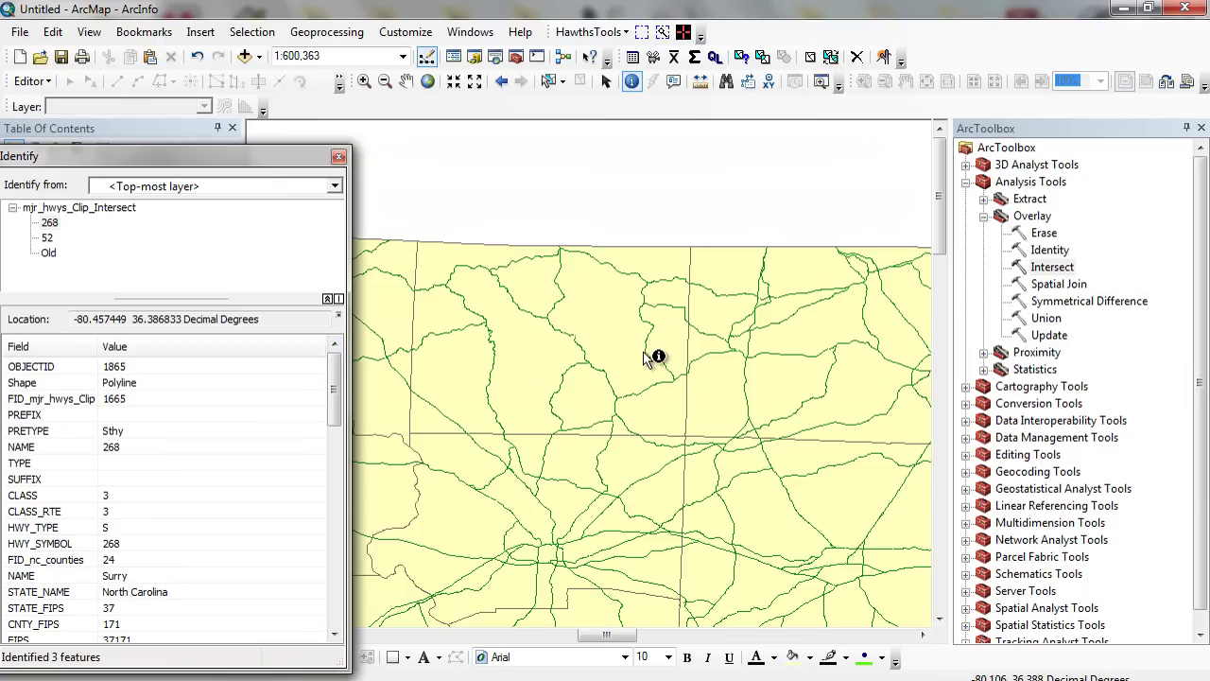
{"action": "left_click_drag", "start_coordinate": [335, 388], "coordinate": [335, 433]}
Step: Identify segments of Hwy 770, 135, 704 and route 311 across Stokes and Rockingham counties
{"action": "left_click", "coordinate": [721, 286]}
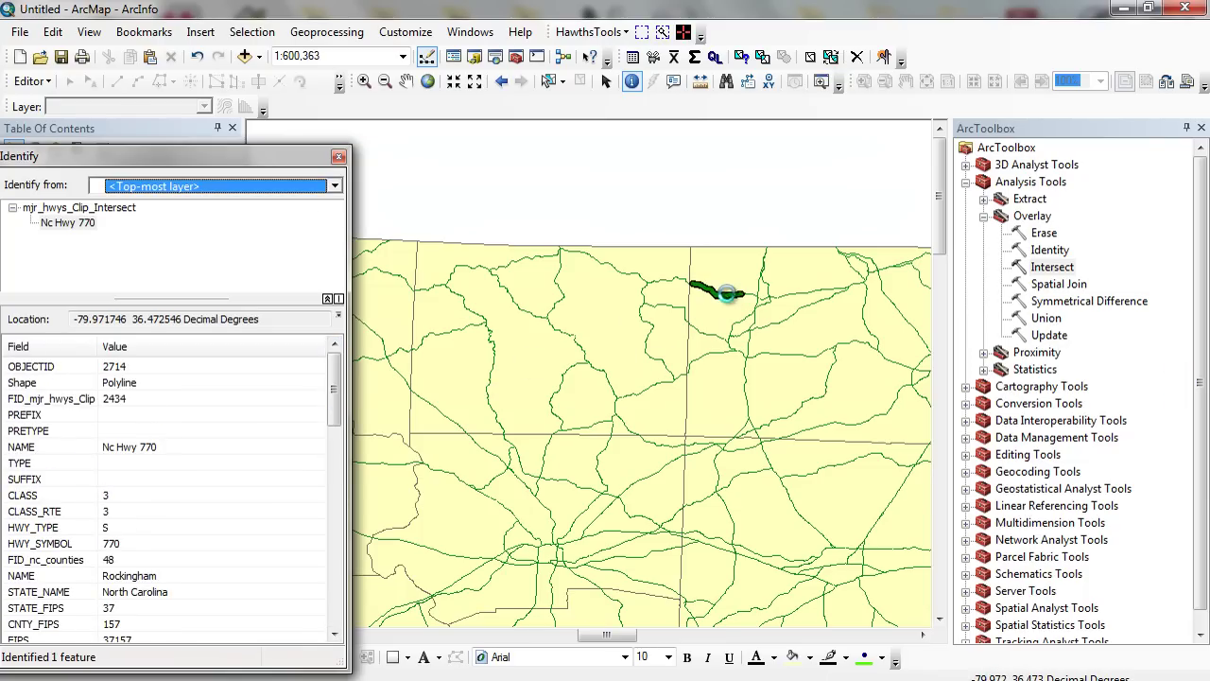
{"action": "left_click", "coordinate": [805, 297]}
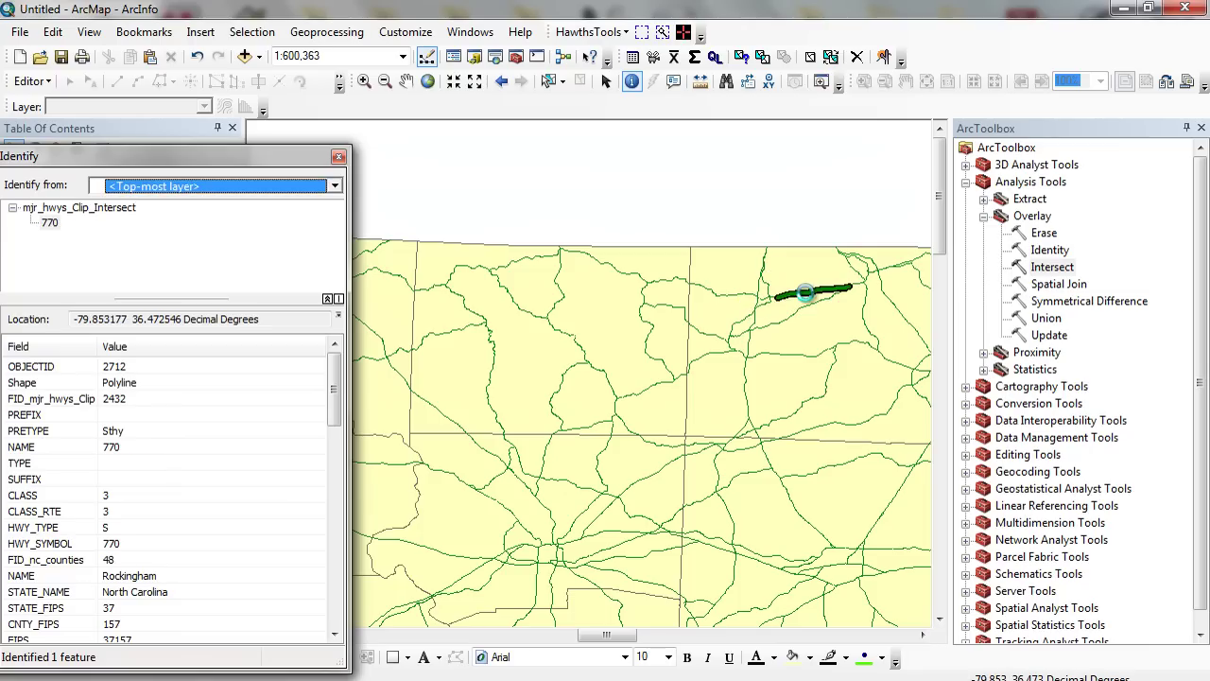
{"action": "left_click", "coordinate": [796, 322]}
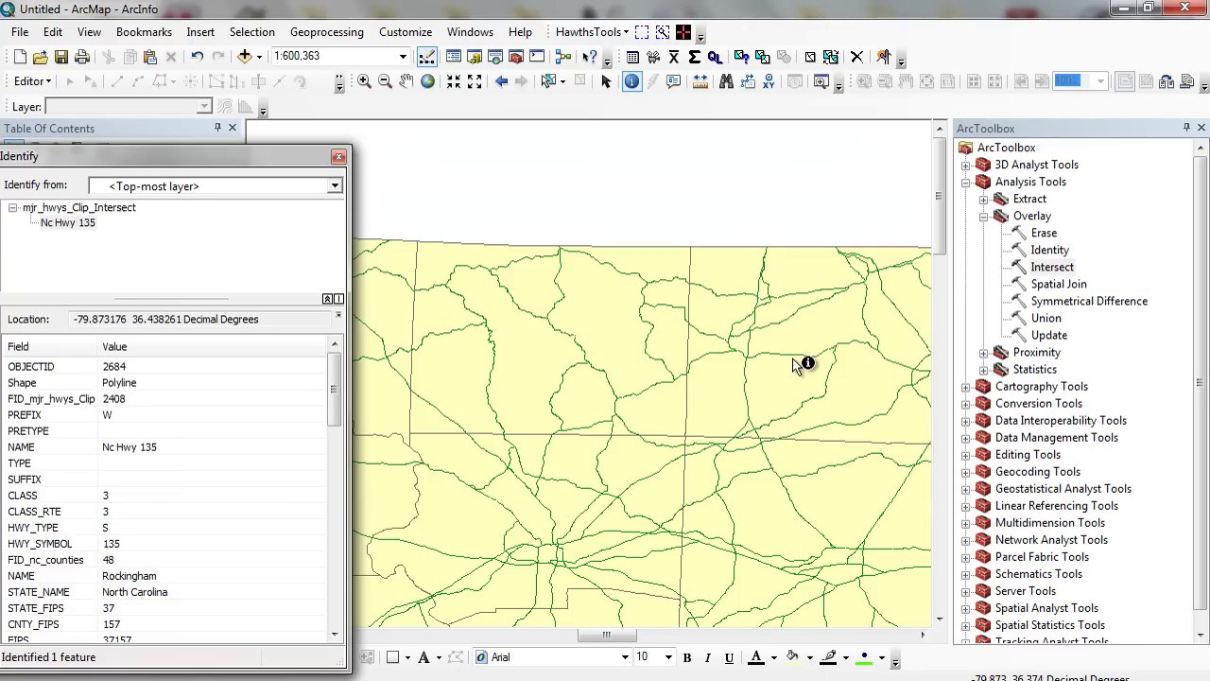
{"action": "left_click", "coordinate": [796, 361]}
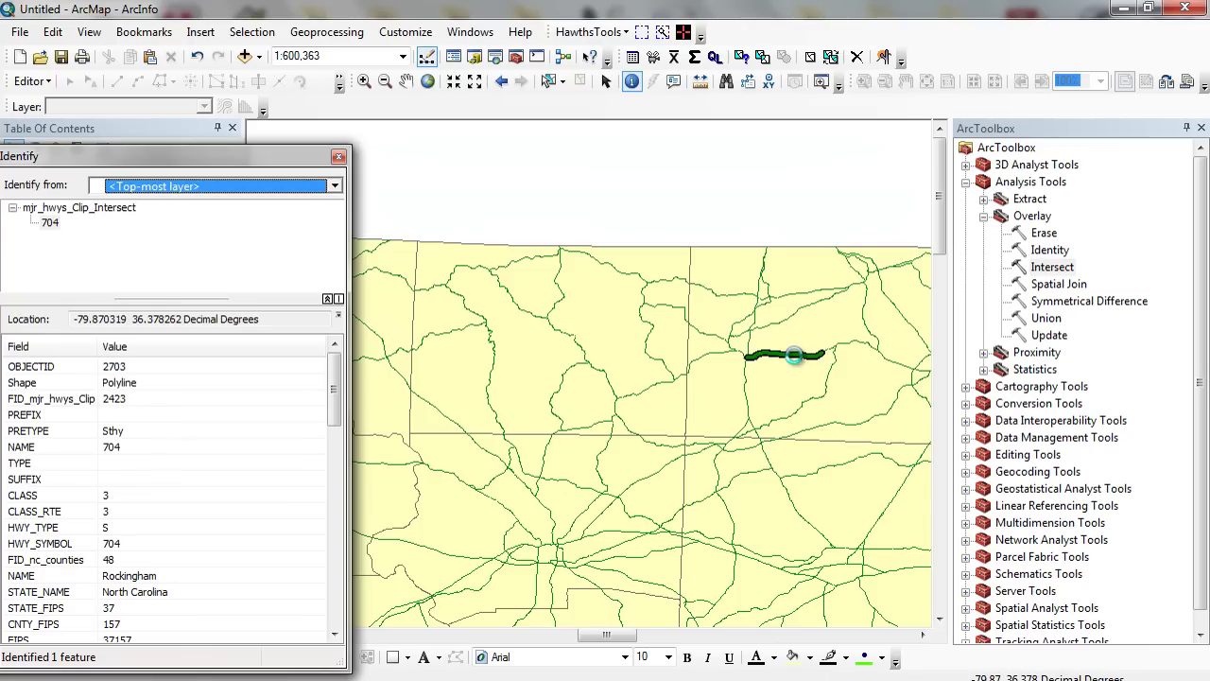
{"action": "left_click", "coordinate": [705, 355]}
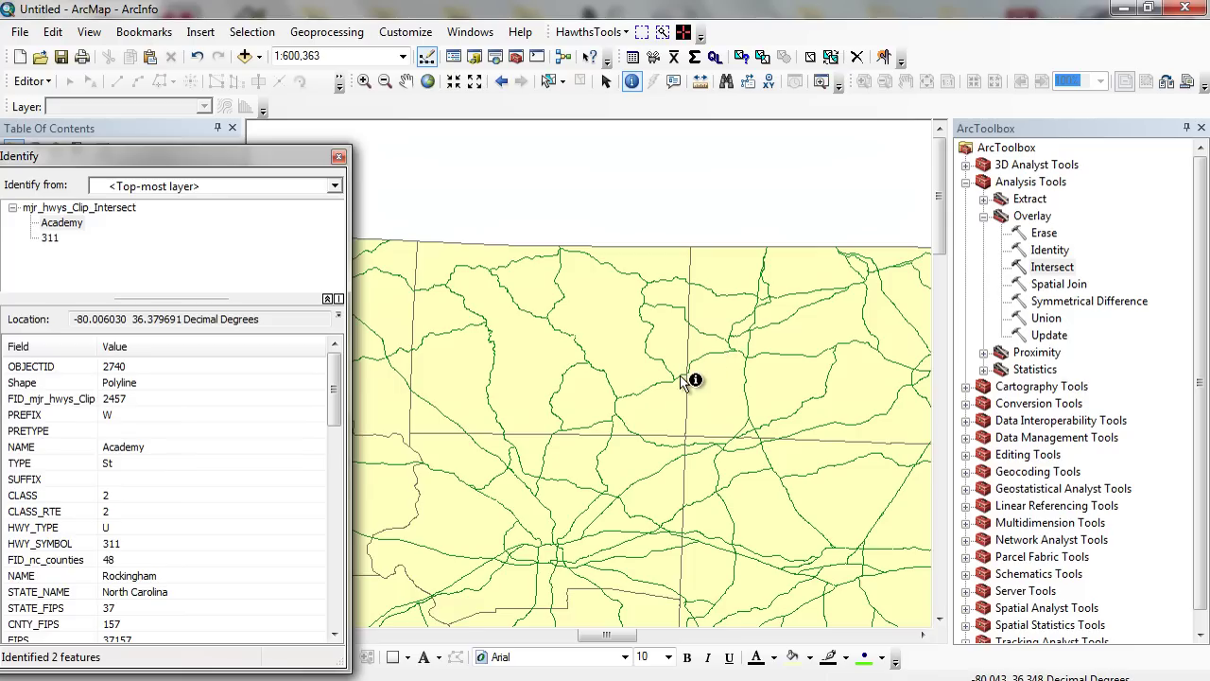
{"action": "left_click", "coordinate": [680, 375]}
{"action": "left_click", "coordinate": [680, 375]}
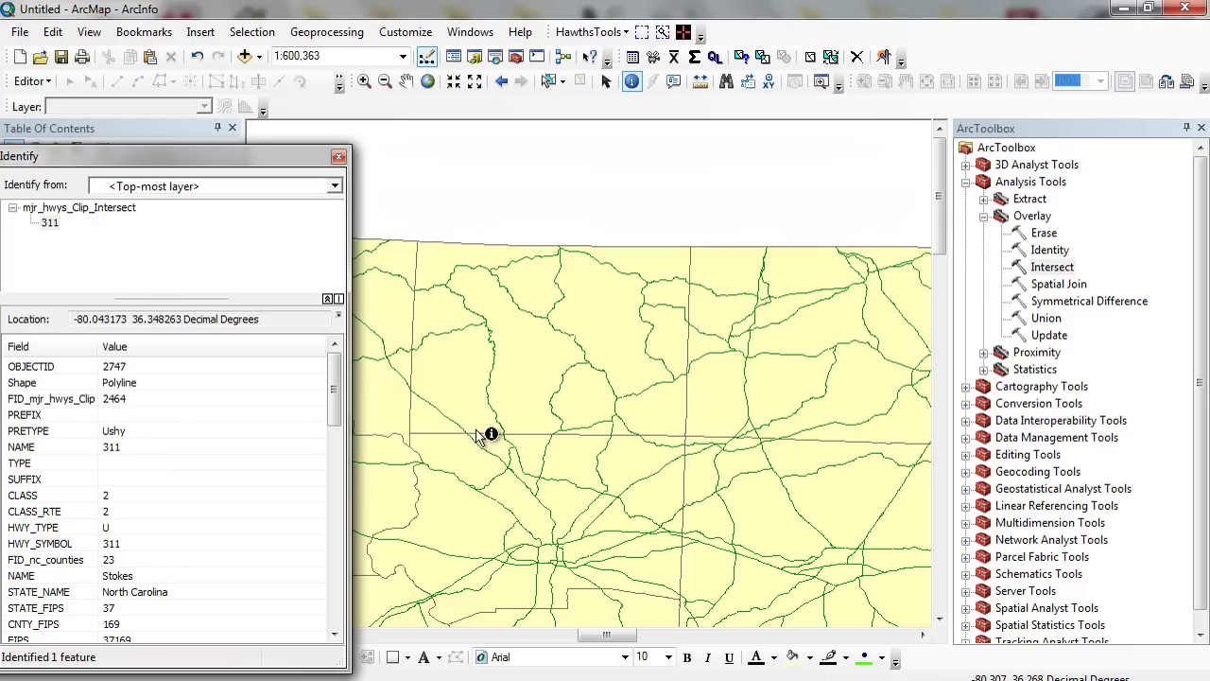
{"action": "left_click", "coordinate": [704, 366]}
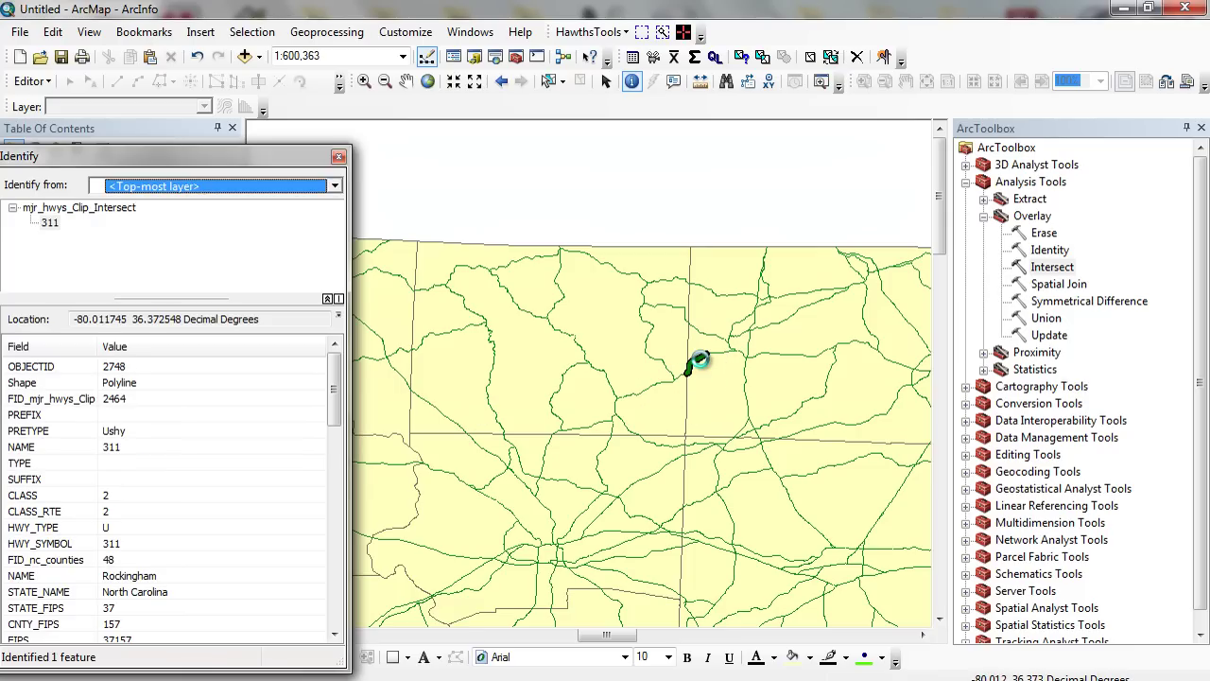
{"action": "left_click", "coordinate": [653, 387]}
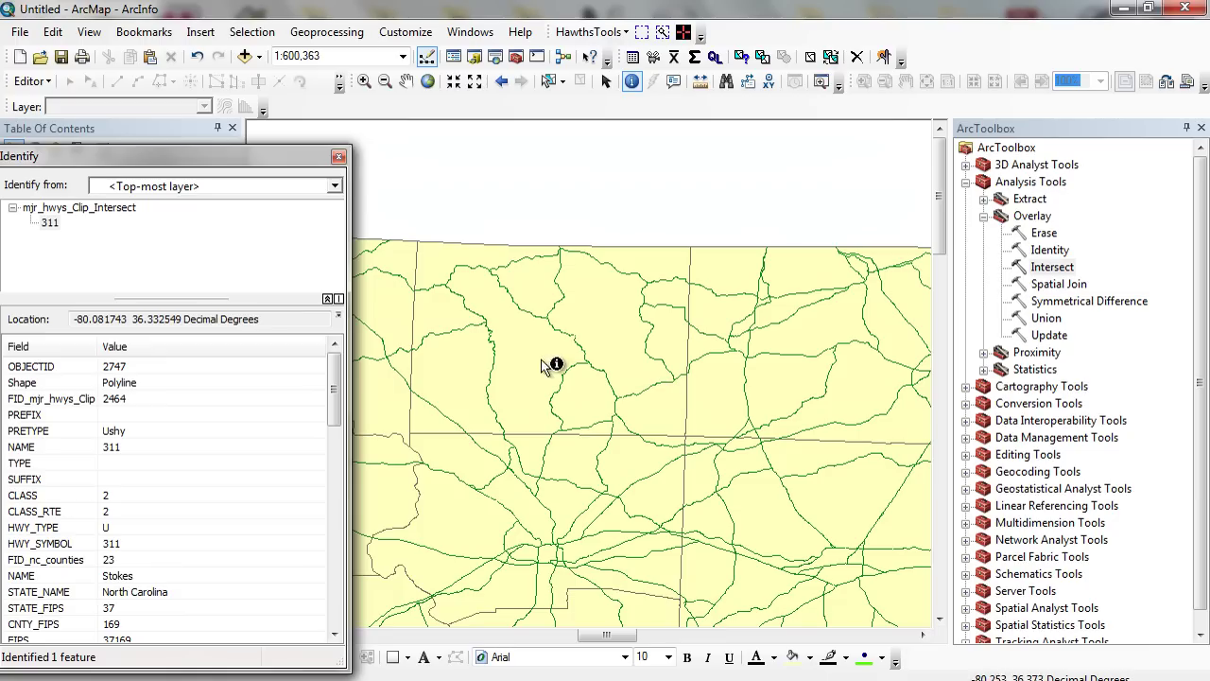
Step: Close the Identify results and open the mjr_hwys_Clip_Intersect attribute table
{"action": "left_click", "coordinate": [340, 156]}
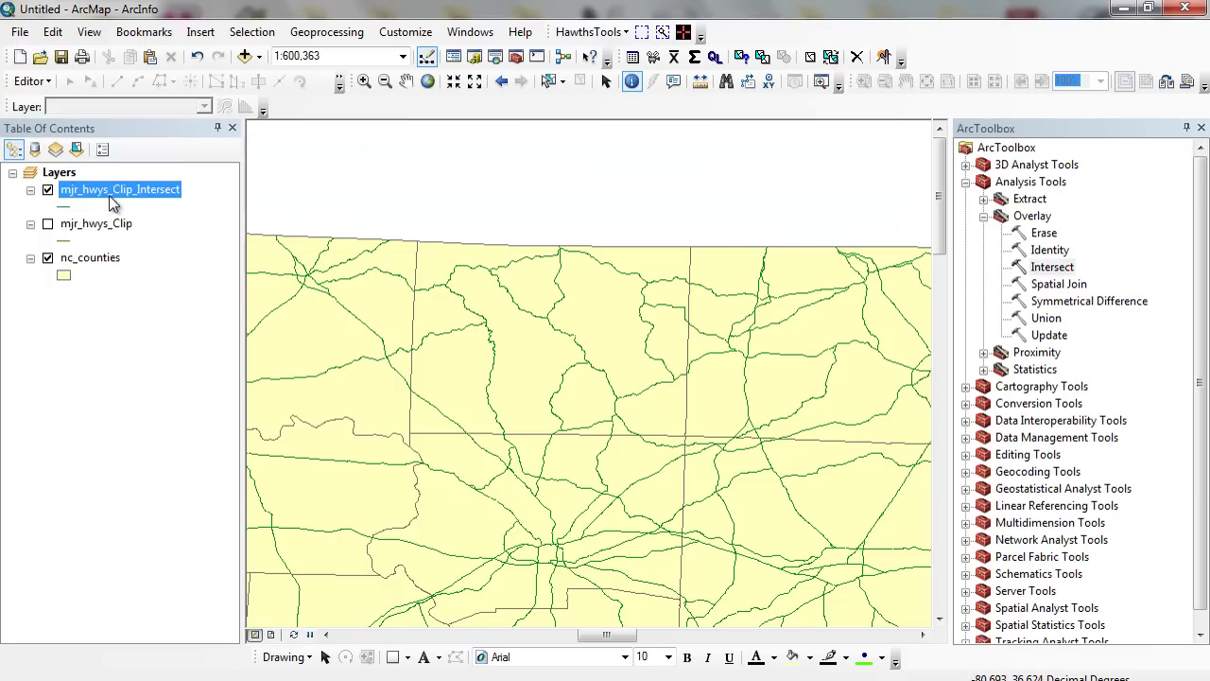
{"action": "right_click", "coordinate": [111, 195]}
{"action": "left_click", "coordinate": [142, 244]}
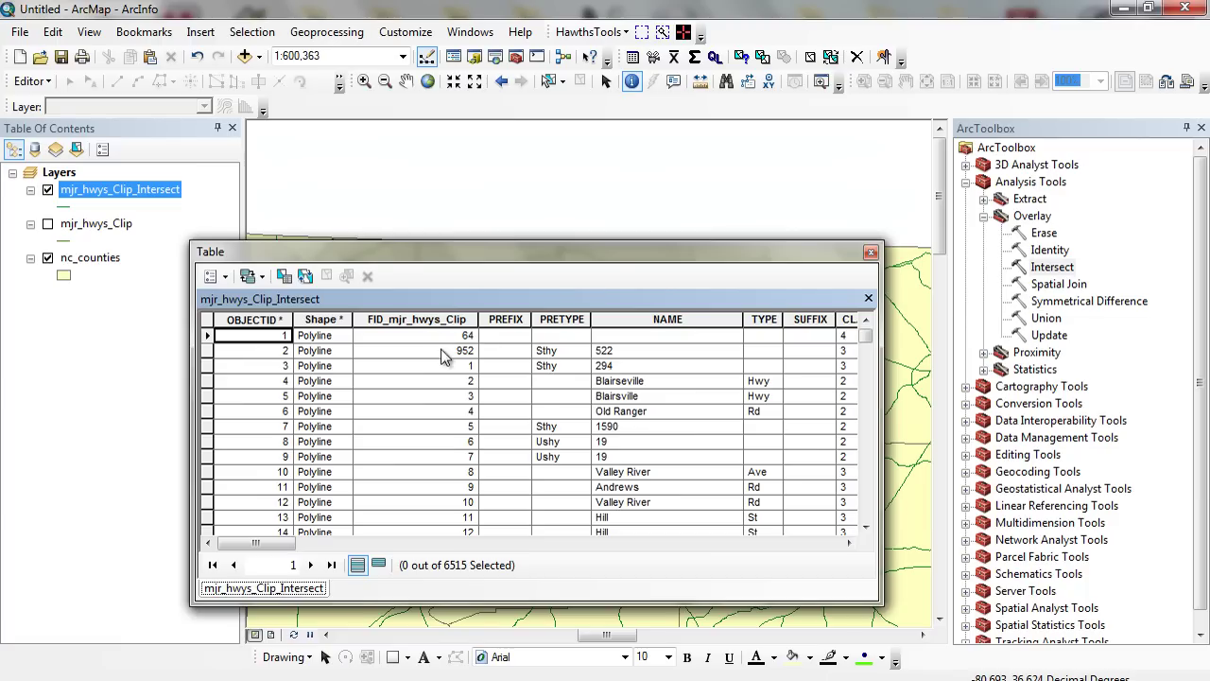
{"action": "left_click_drag", "start_coordinate": [272, 545], "coordinate": [830, 547]}
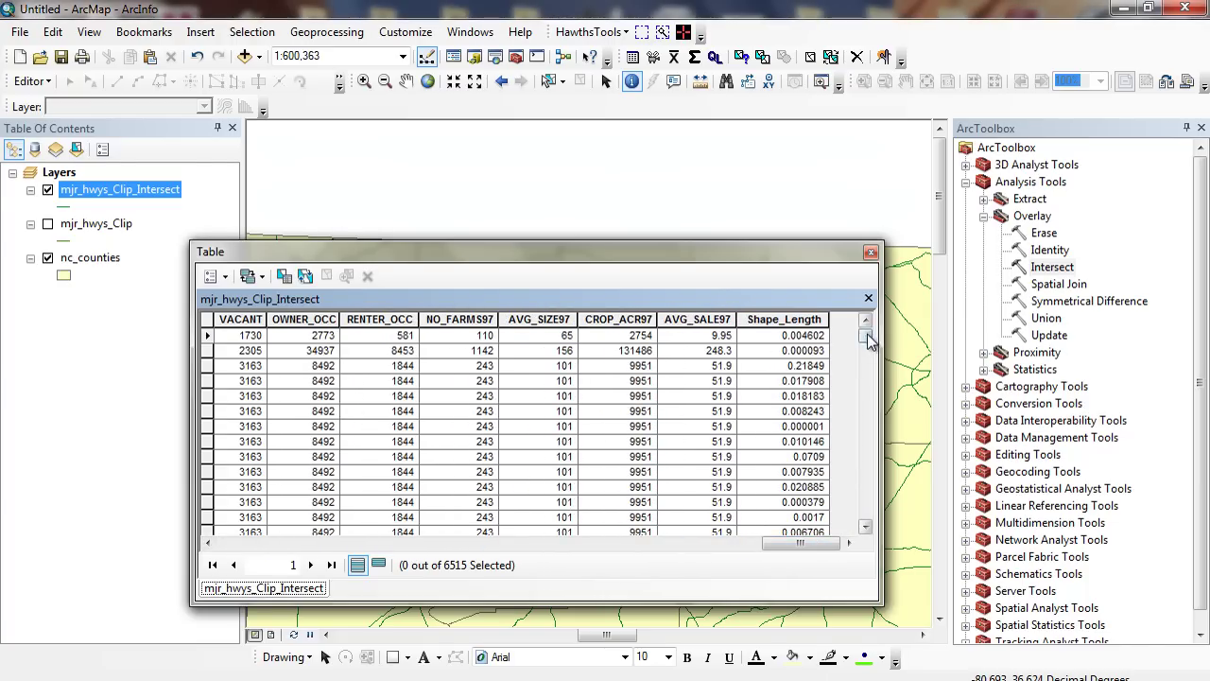
{"action": "mouse_move", "coordinate": [865, 336]}
{"action": "left_mouse_down"}
{"action": "mouse_move", "coordinate": [871, 526]}
{"action": "mouse_move", "coordinate": [871, 335]}
{"action": "left_mouse_up"}
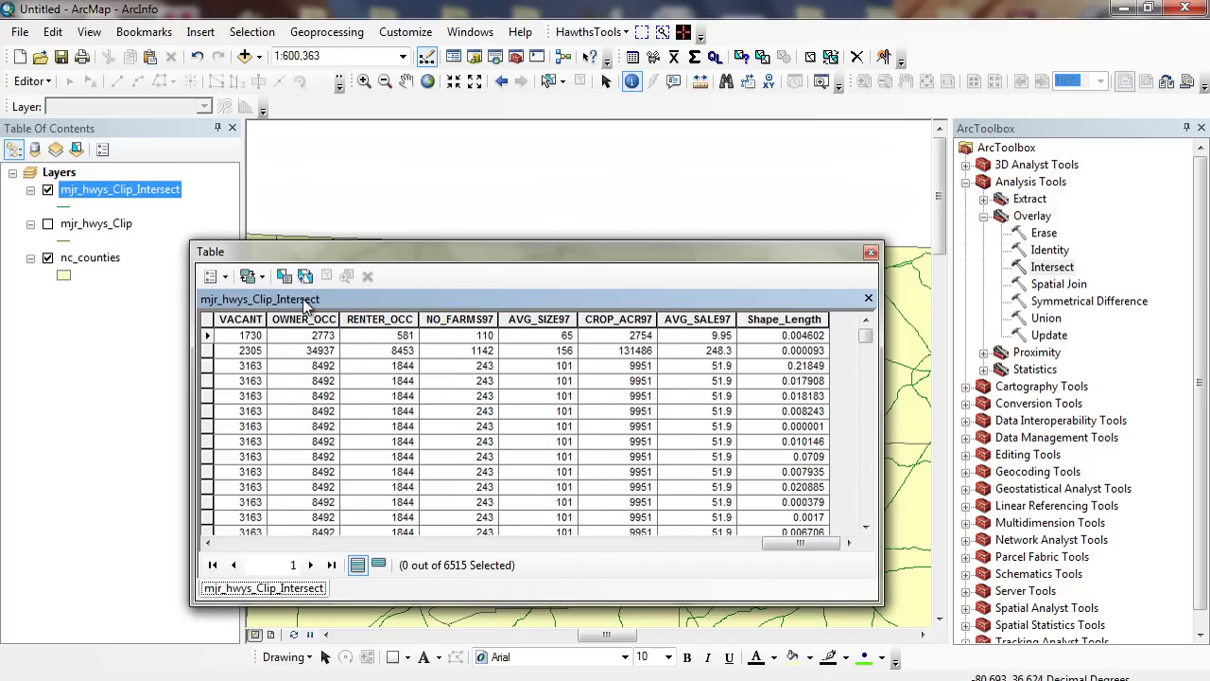
Step: Add a new Double field named LENGTH_MI to the table
{"action": "left_click", "coordinate": [225, 276]}
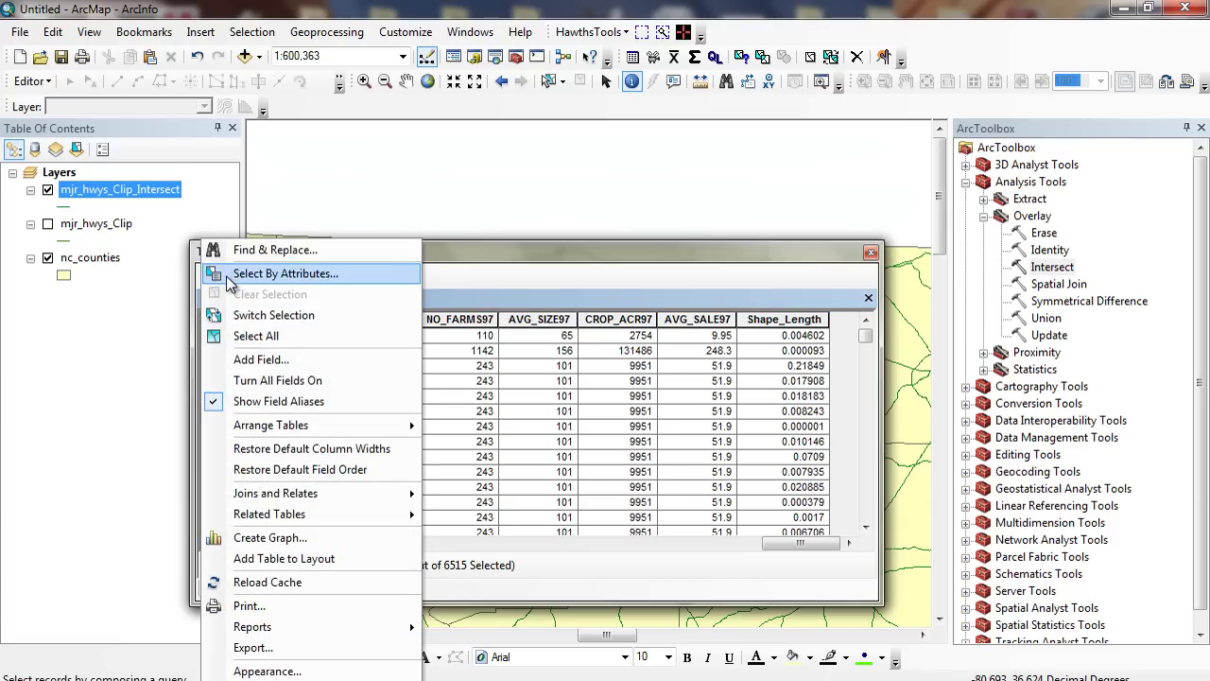
{"action": "left_click", "coordinate": [248, 362]}
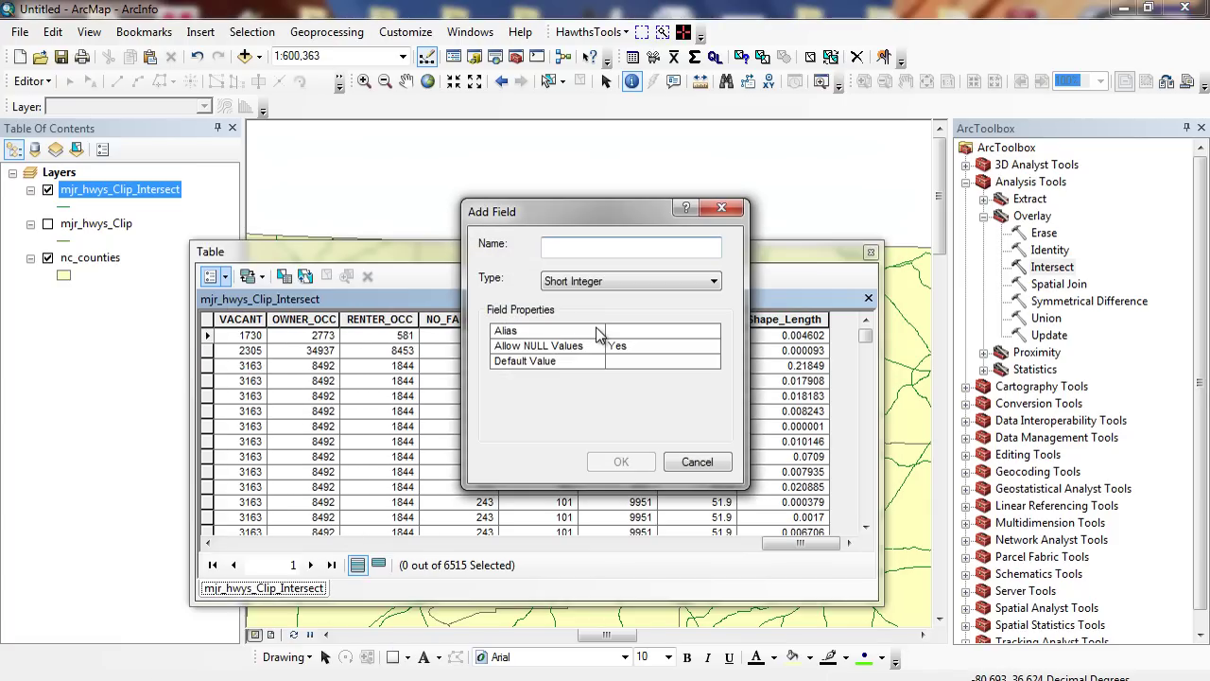
{"action": "type", "text": "LENGHT"}
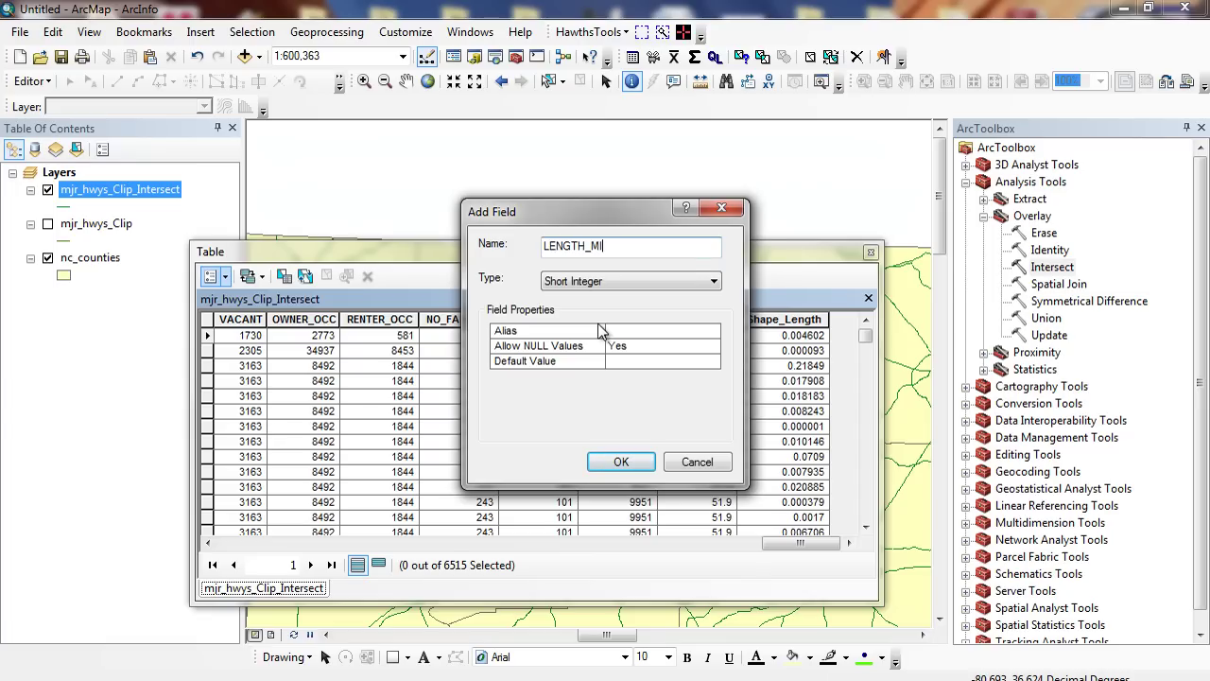
{"action": "key", "text": "Tab"}
{"action": "key", "text": "d"}
{"action": "left_click", "coordinate": [639, 466]}
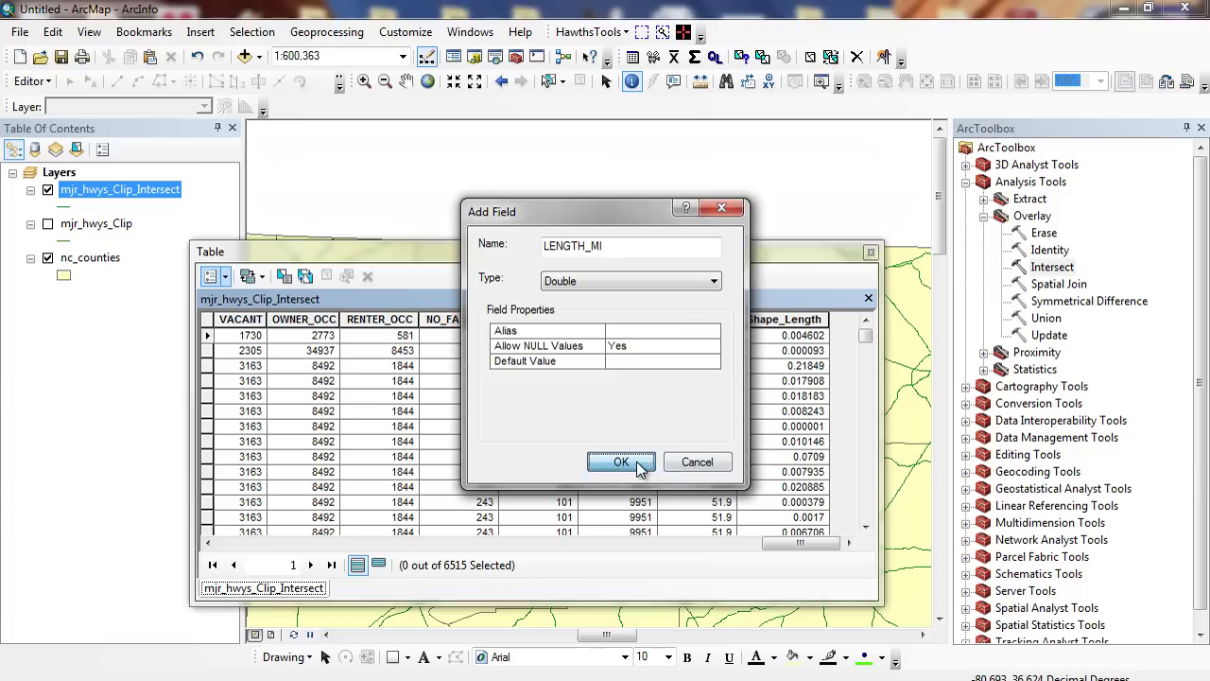
{"action": "left_click_drag", "start_coordinate": [759, 544], "coordinate": [806, 544]}
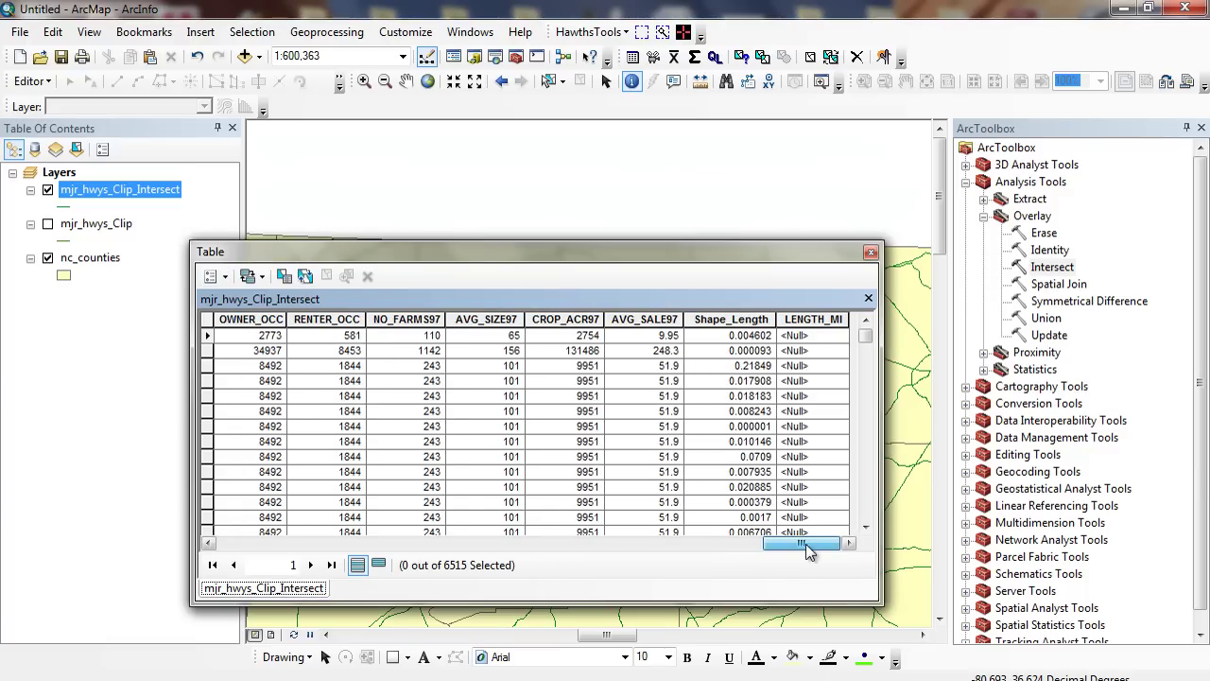
{"action": "right_click", "coordinate": [798, 316]}
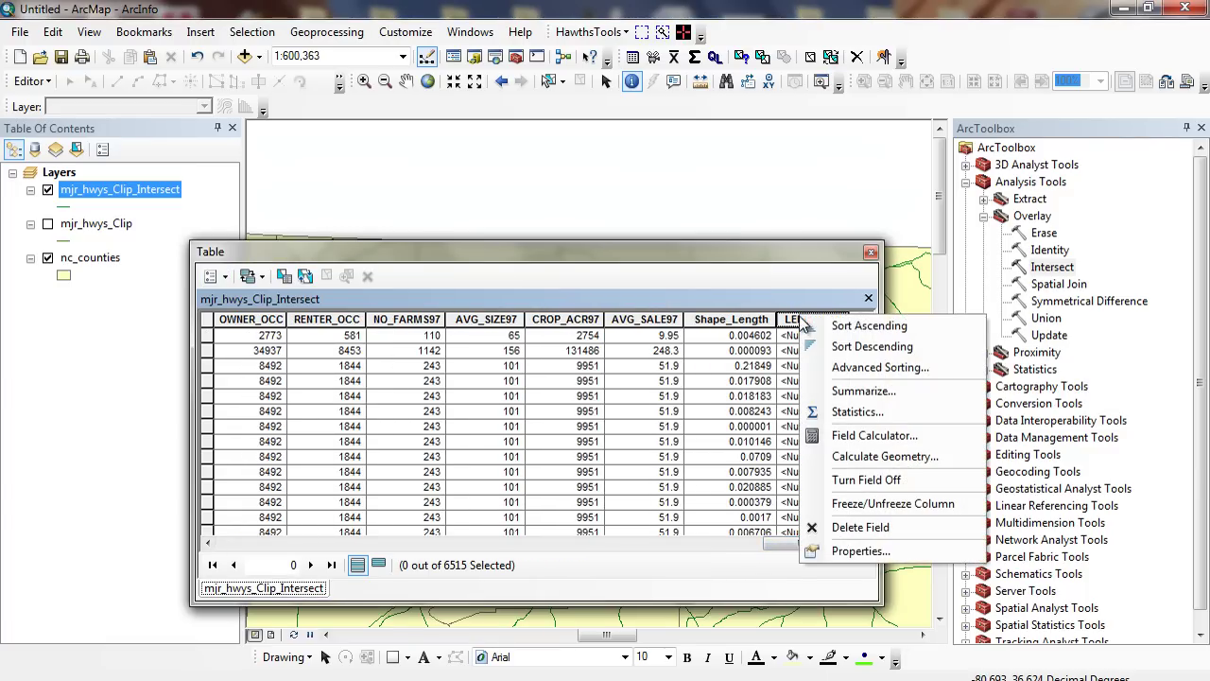
{"action": "left_click", "coordinate": [871, 457]}
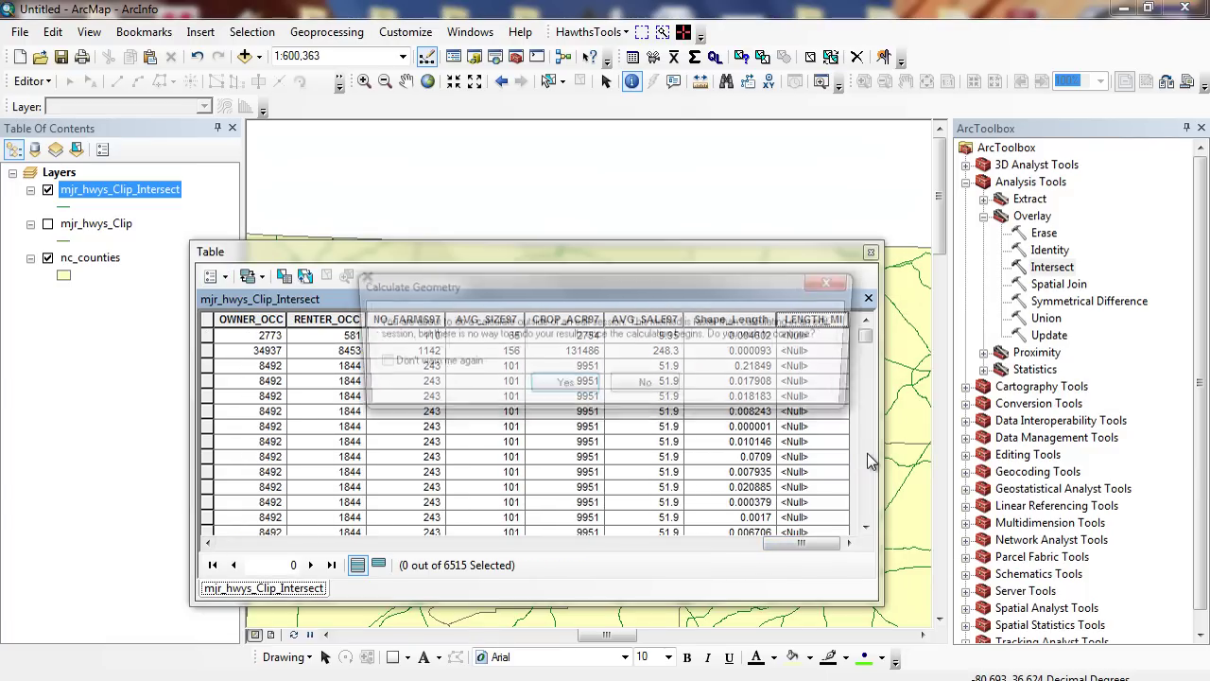
{"action": "left_click", "coordinate": [567, 386]}
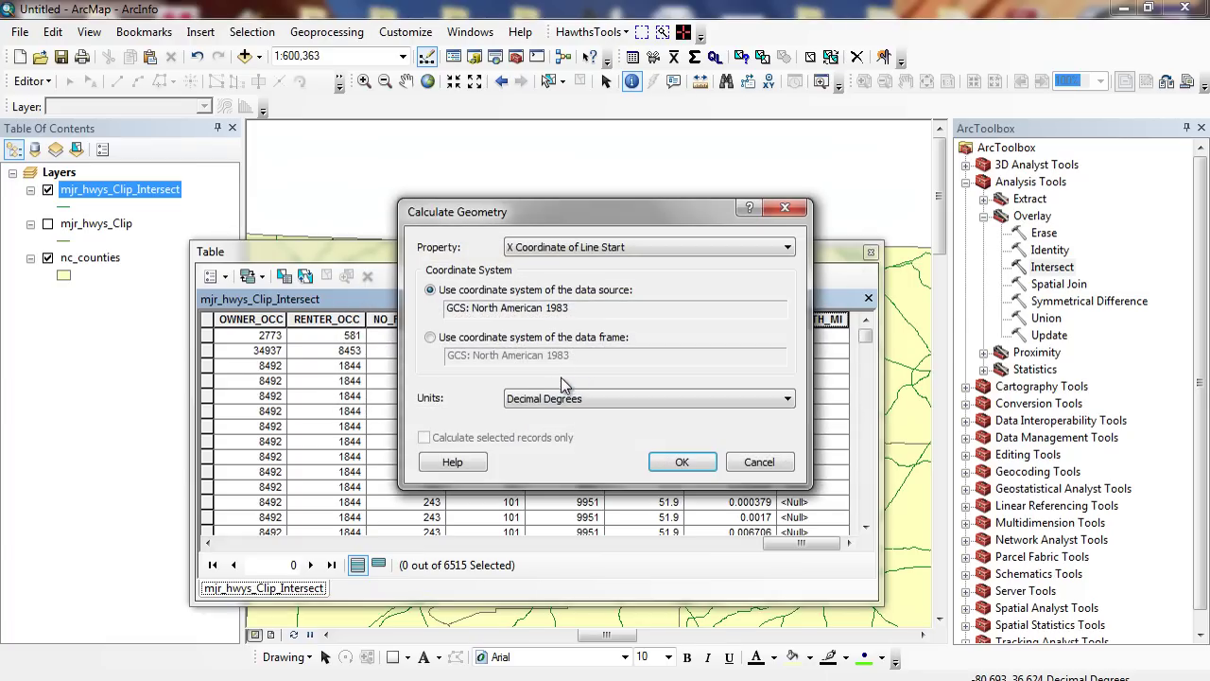
{"action": "left_click", "coordinate": [539, 399]}
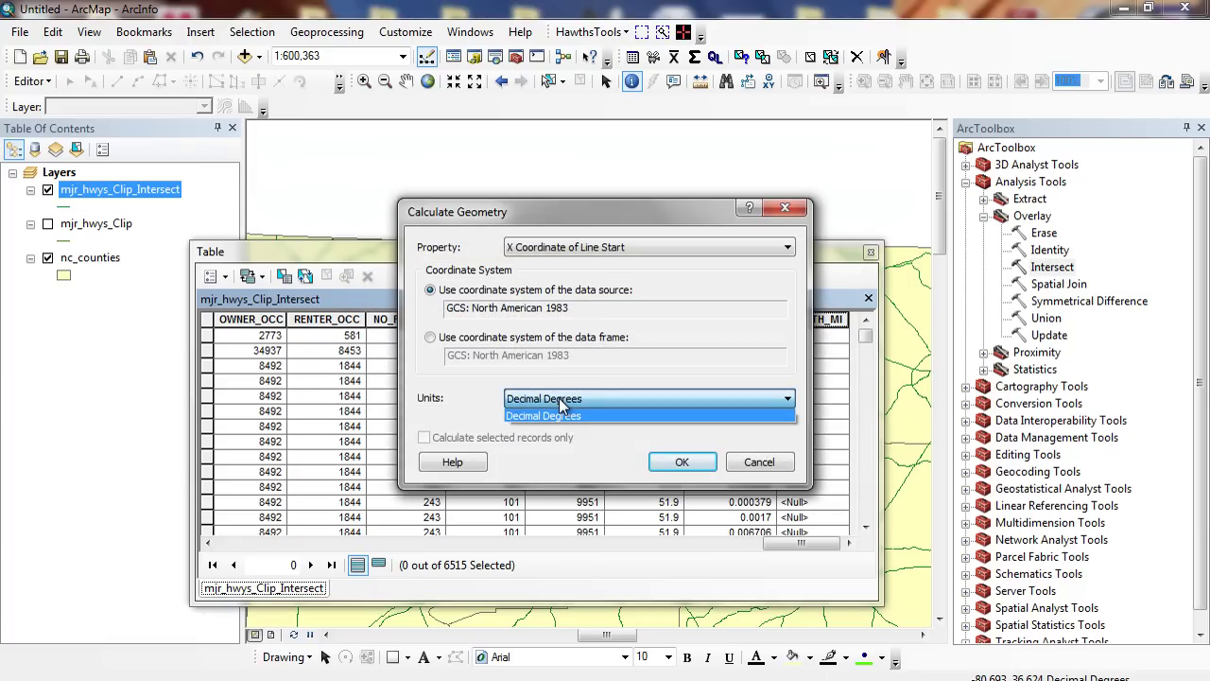
{"action": "left_click", "coordinate": [431, 338]}
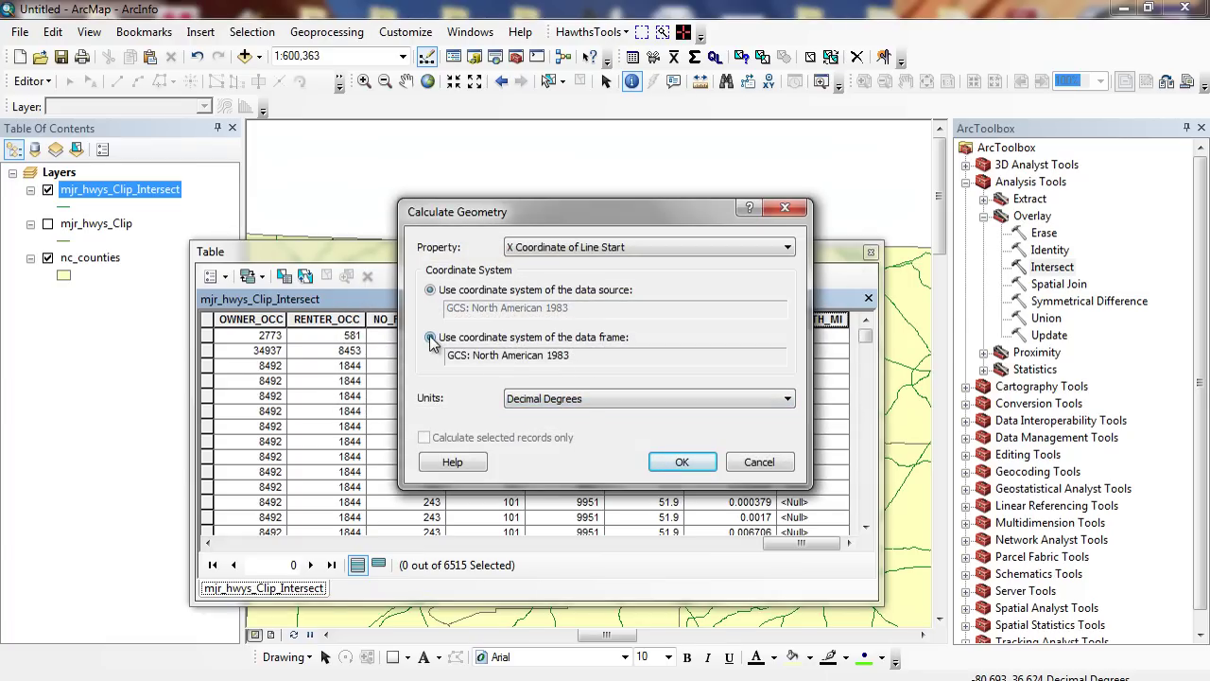
{"action": "left_click", "coordinate": [572, 399]}
{"action": "left_click", "coordinate": [589, 354]}
{"action": "left_click", "coordinate": [665, 248]}
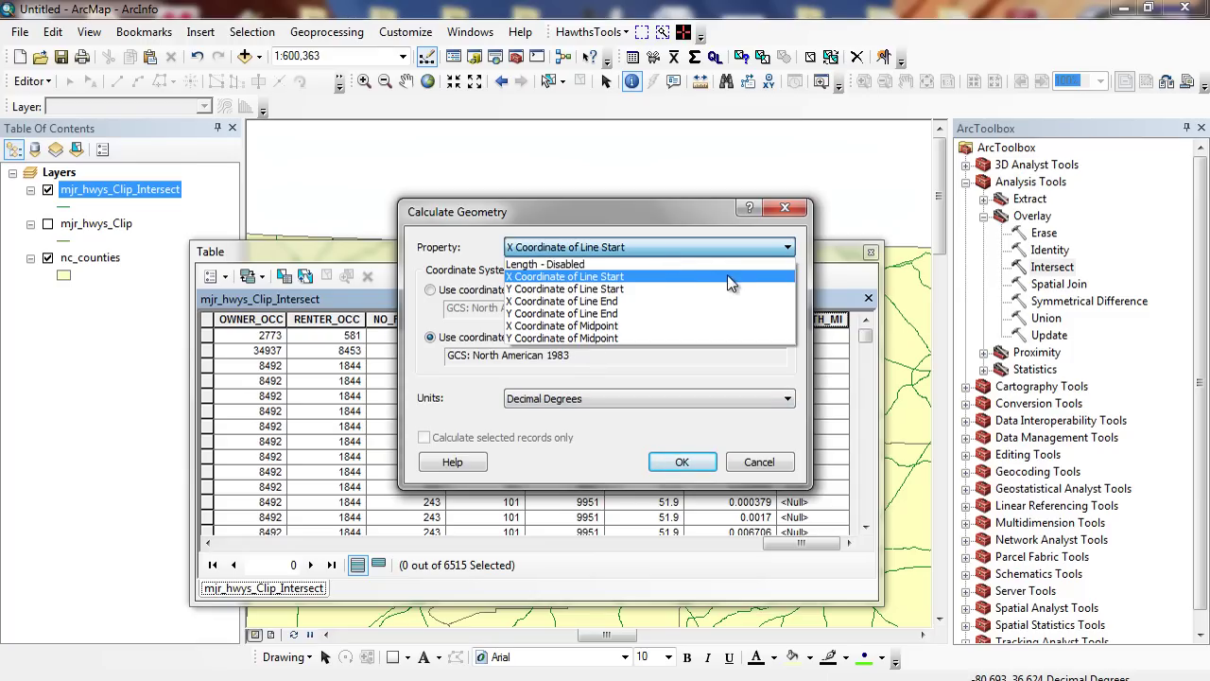
{"action": "left_click", "coordinate": [670, 264]}
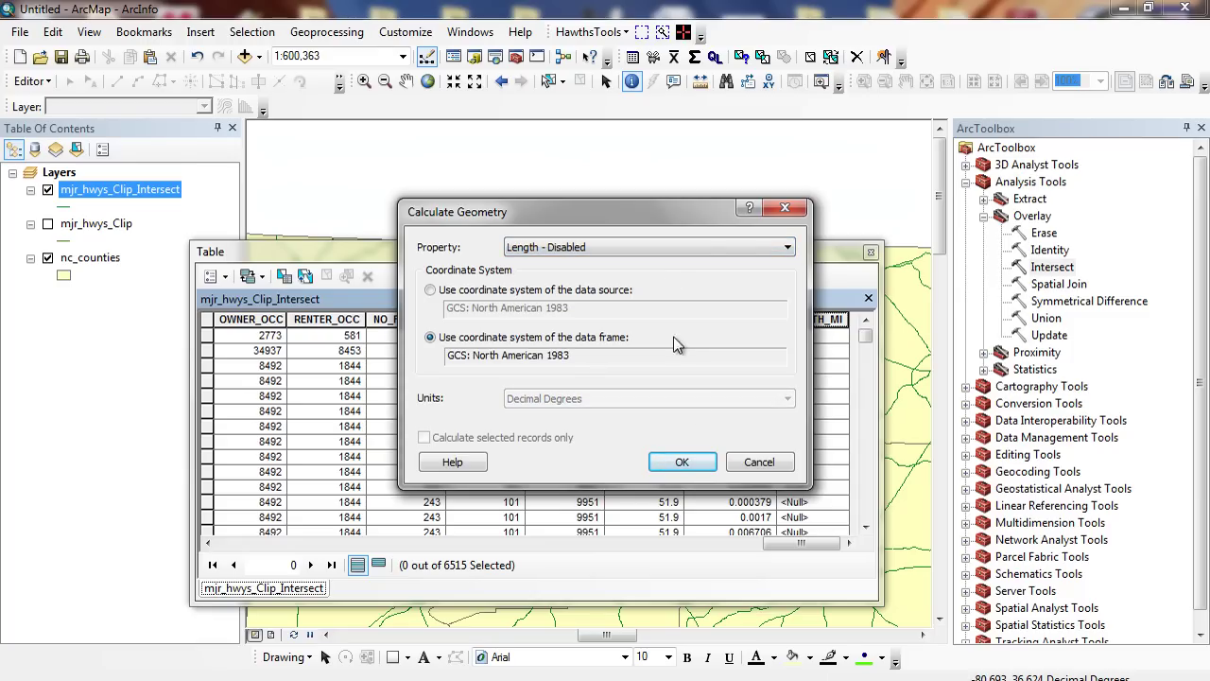
{"action": "left_click", "coordinate": [760, 467]}
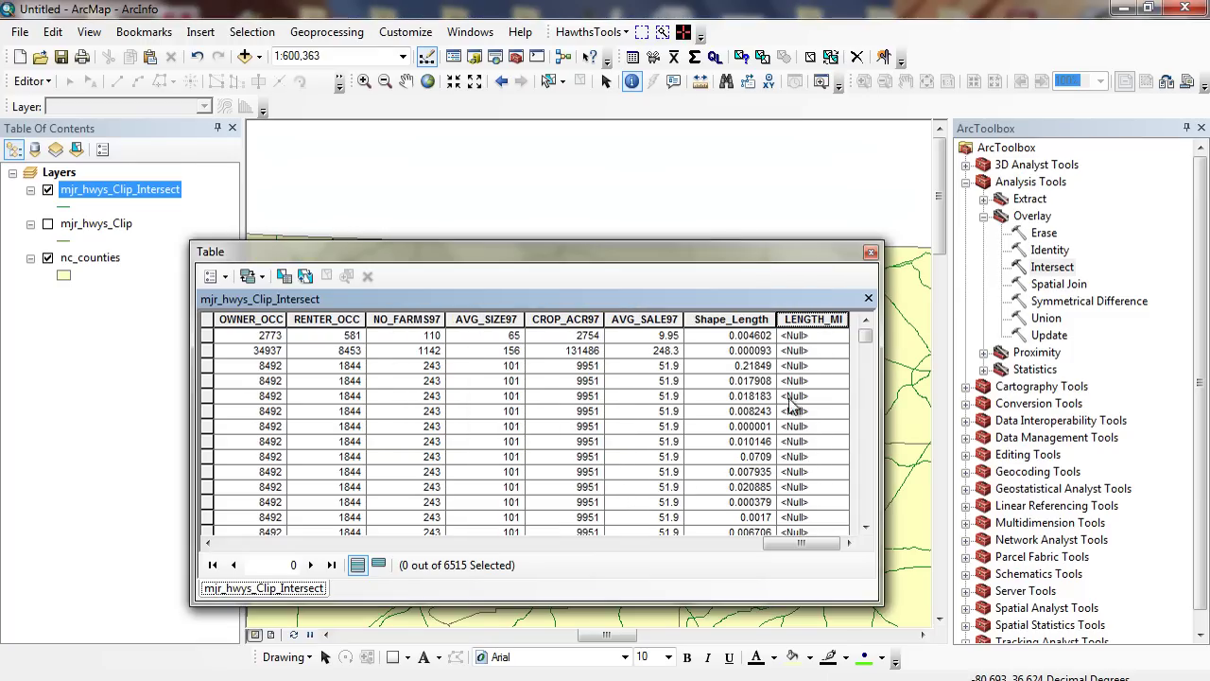
Step: Close the attribute table and return the map to the full North Carolina view
{"action": "left_click", "coordinate": [871, 254]}
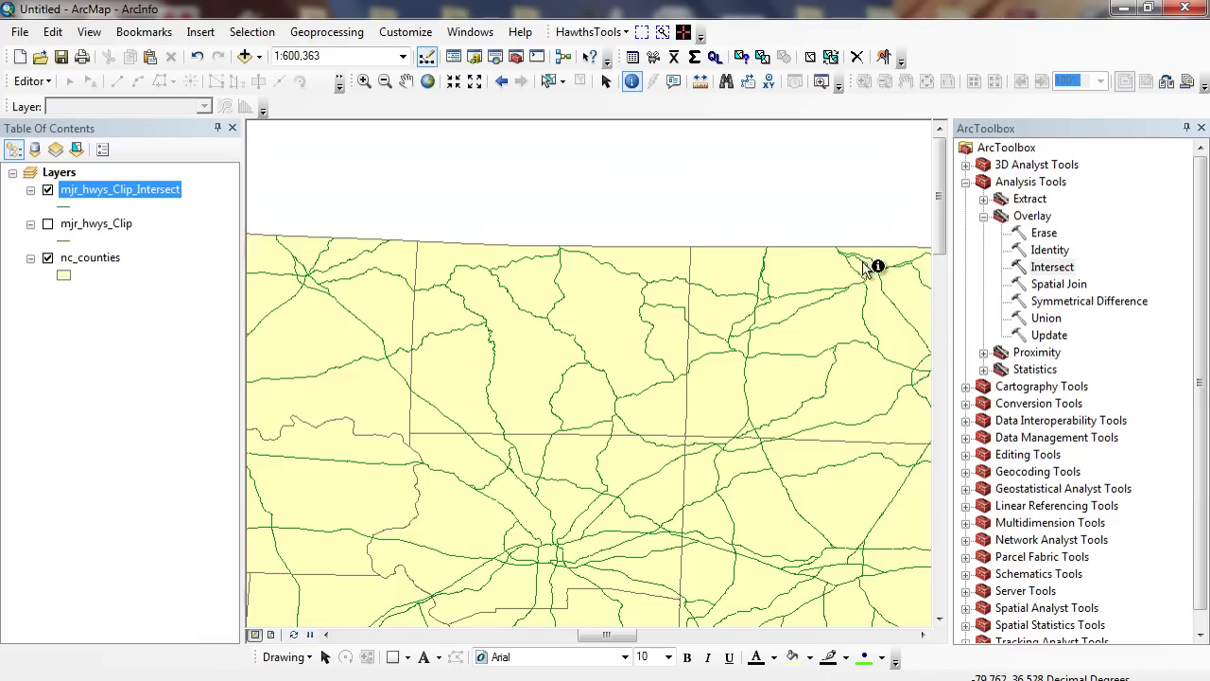
{"action": "left_click", "coordinate": [408, 82]}
{"action": "left_click_drag", "start_coordinate": [573, 340], "coordinate": [558, 300]}
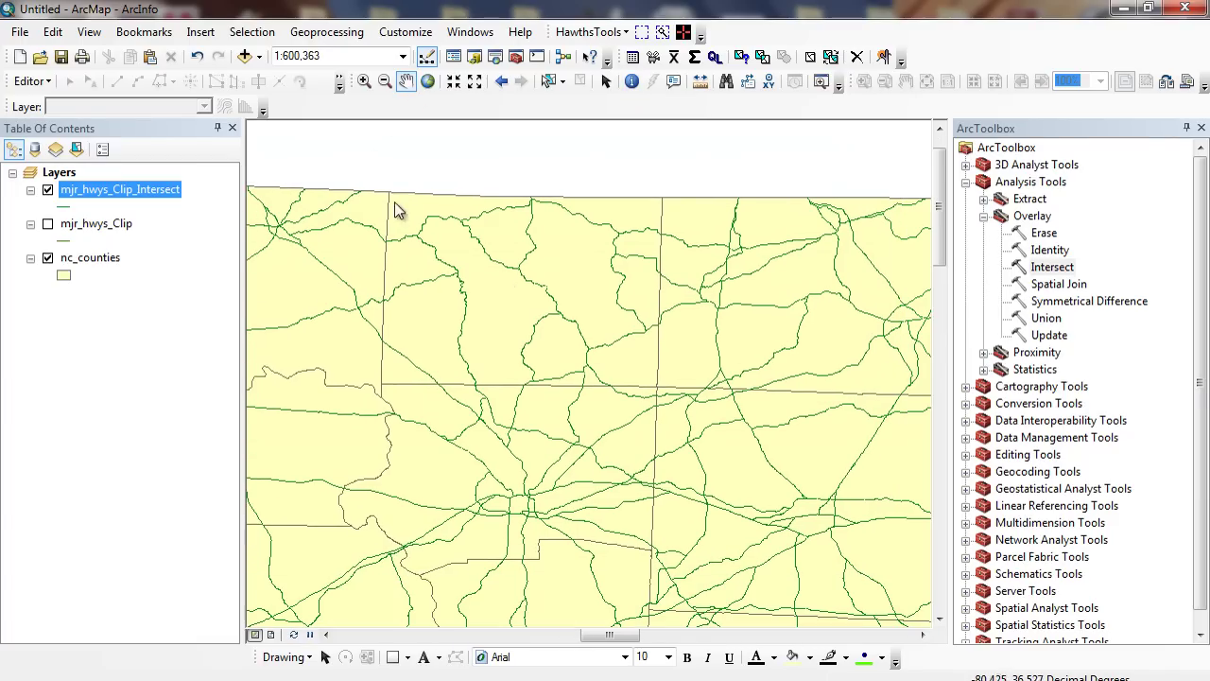
{"action": "left_click", "coordinate": [430, 81]}
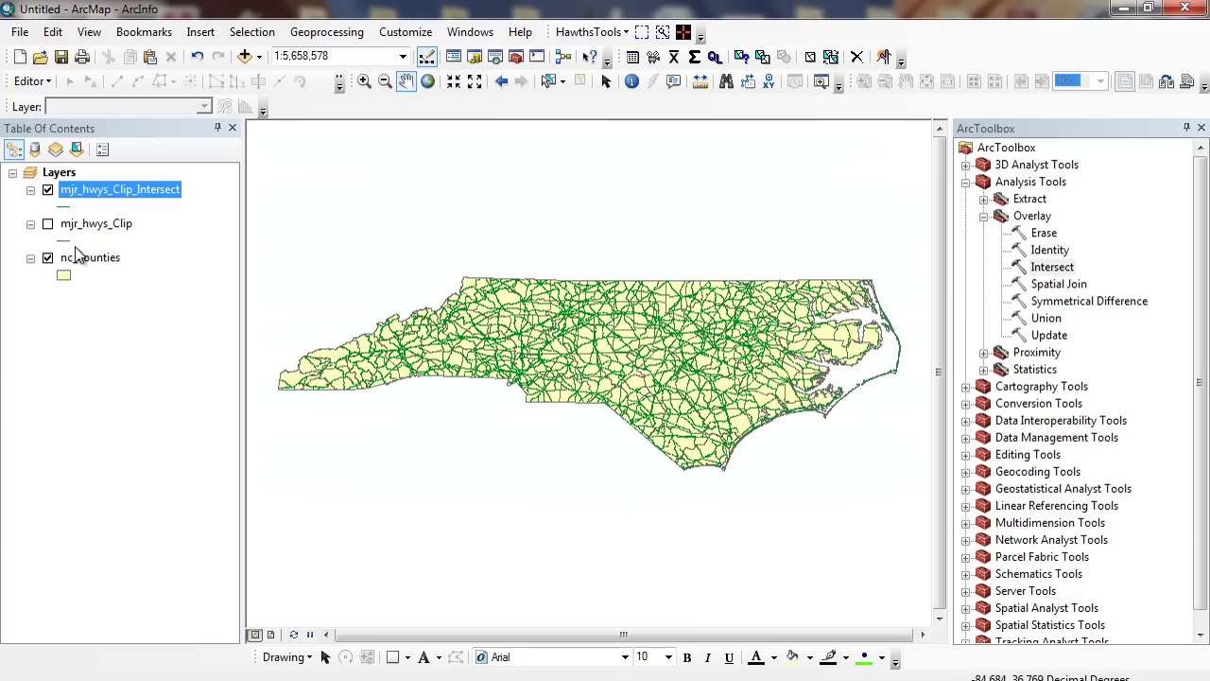
Step: Set the Layers data frame to NAD 1983 StatePlane North Carolina FIPS 3200 (meters)
{"action": "left_click", "coordinate": [58, 173]}
{"action": "right_click", "coordinate": [61, 173]}
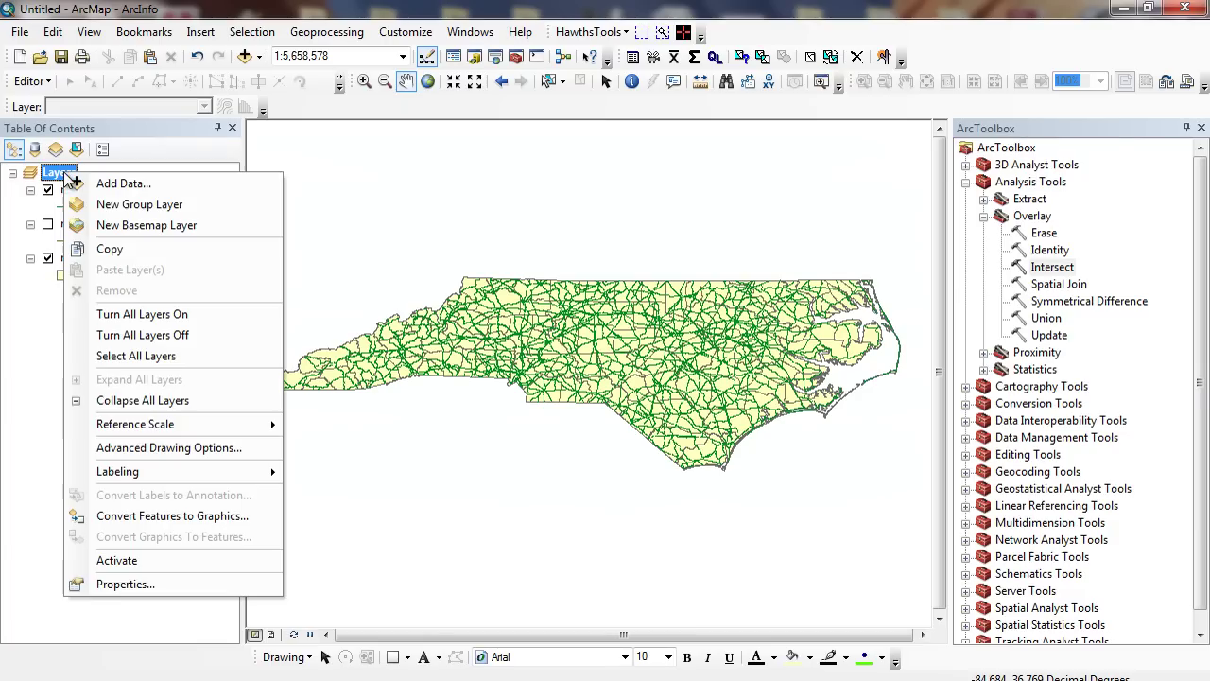
{"action": "left_click", "coordinate": [123, 583]}
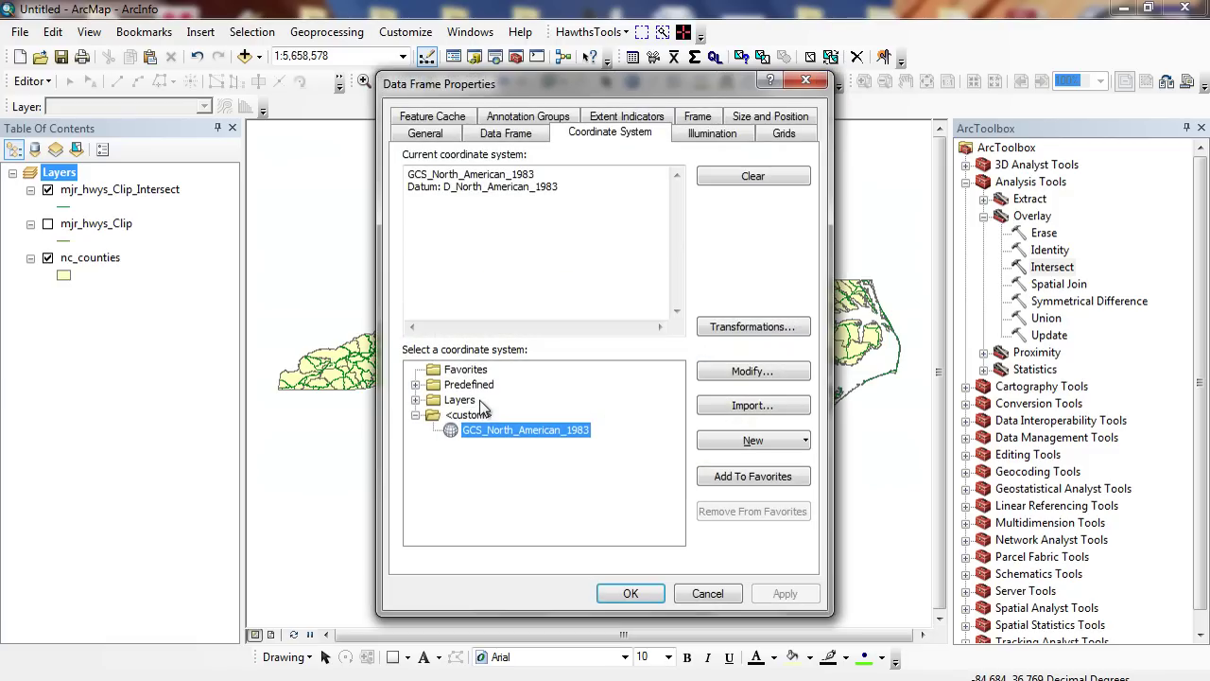
{"action": "left_click", "coordinate": [416, 386]}
{"action": "left_click", "coordinate": [433, 415]}
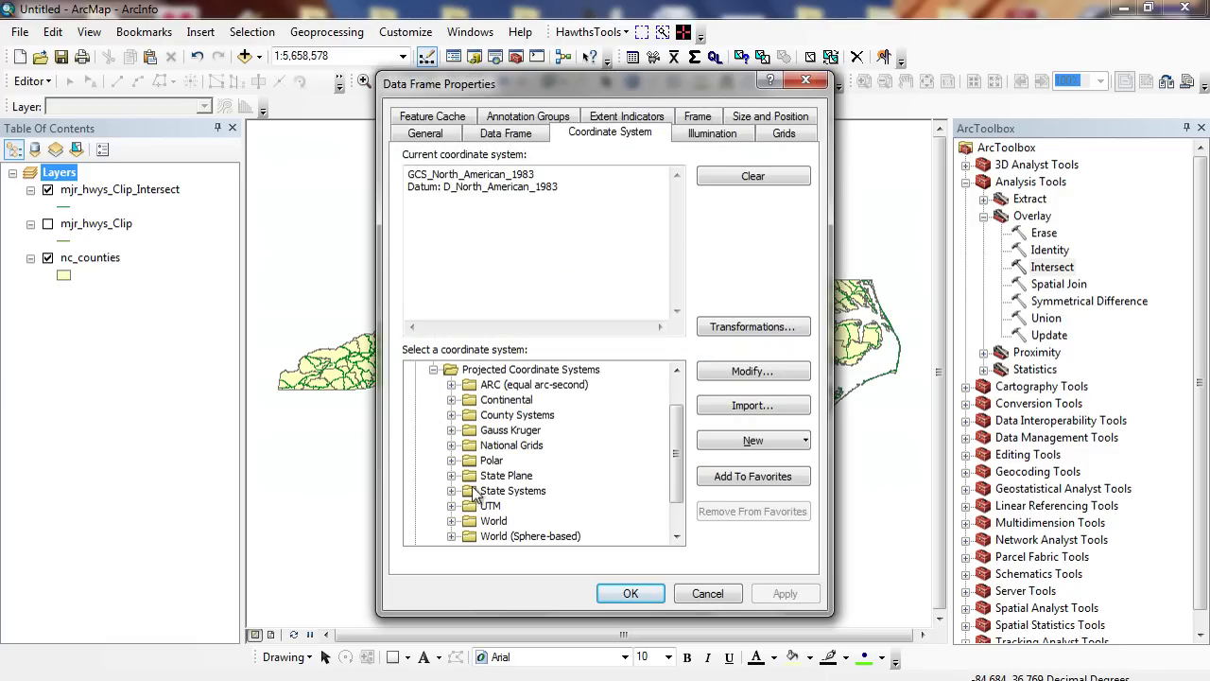
{"action": "left_click", "coordinate": [451, 478]}
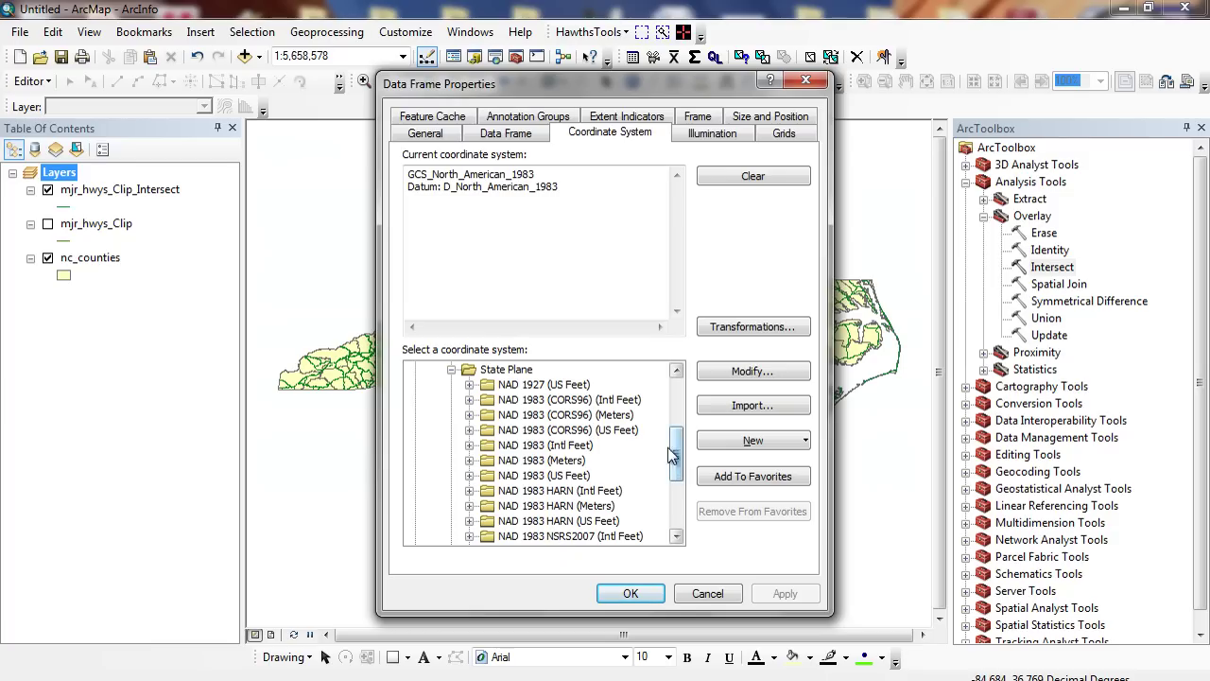
{"action": "left_click", "coordinate": [469, 460]}
{"action": "left_click_drag", "start_coordinate": [504, 537], "coordinate": [533, 538]}
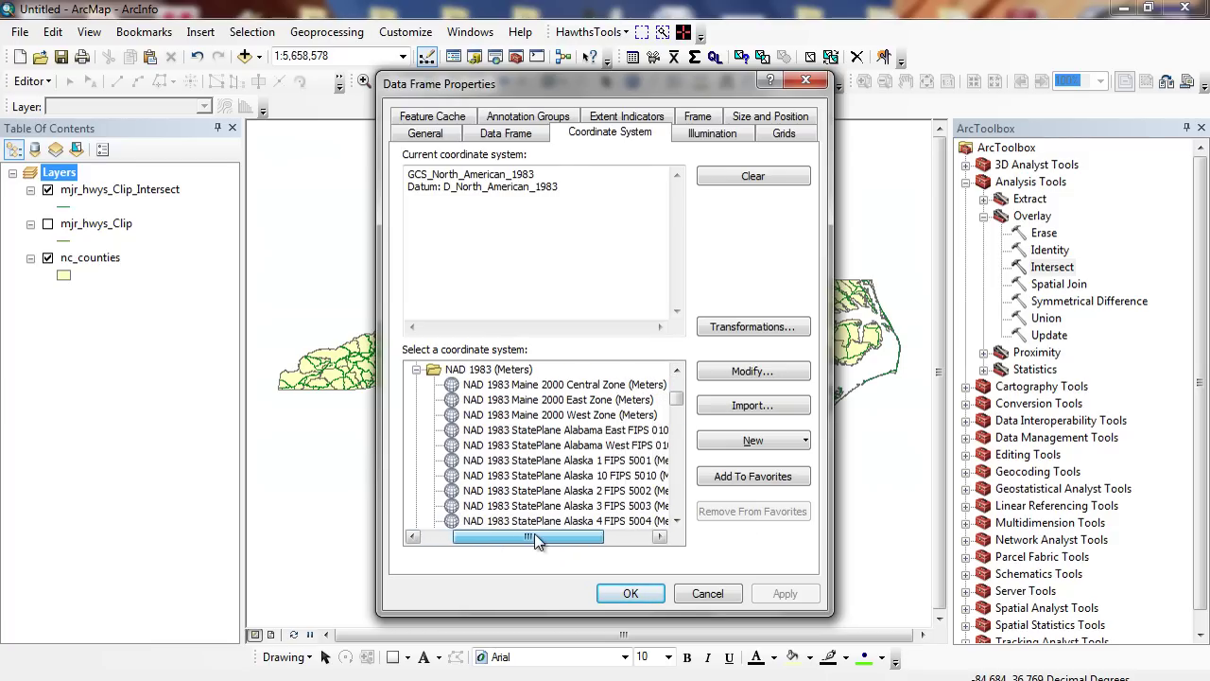
{"action": "left_click_drag", "start_coordinate": [681, 395], "coordinate": [681, 465]}
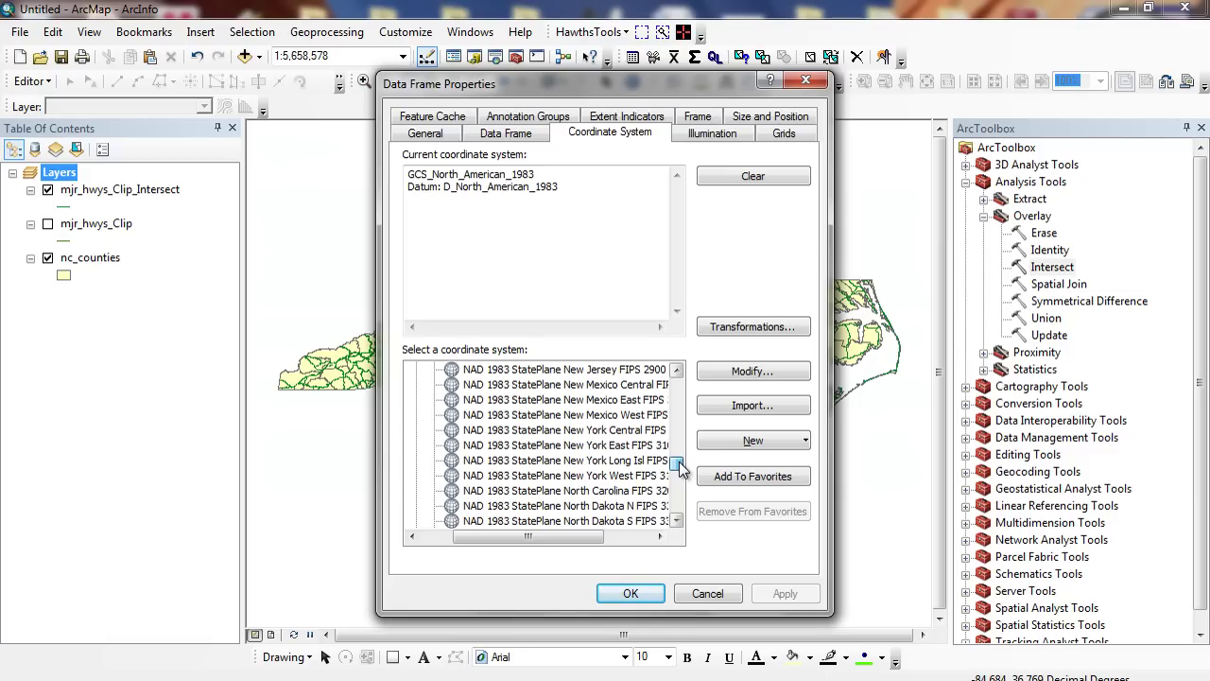
{"action": "left_click", "coordinate": [567, 490]}
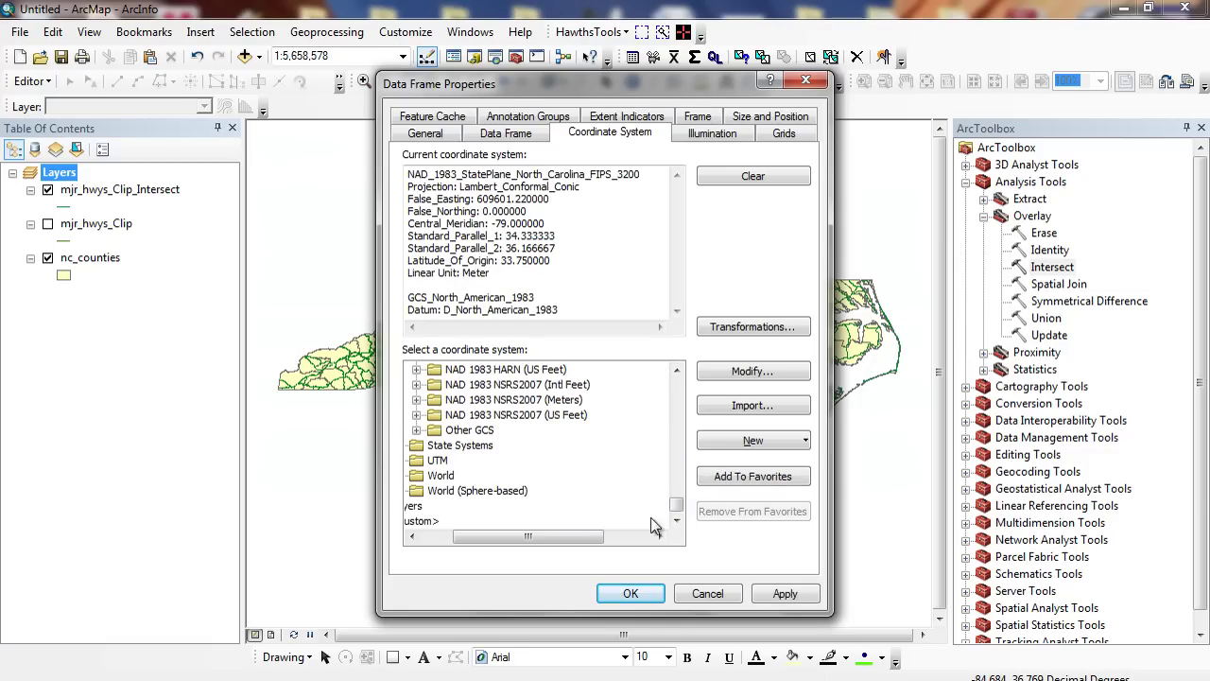
{"action": "left_click", "coordinate": [785, 593]}
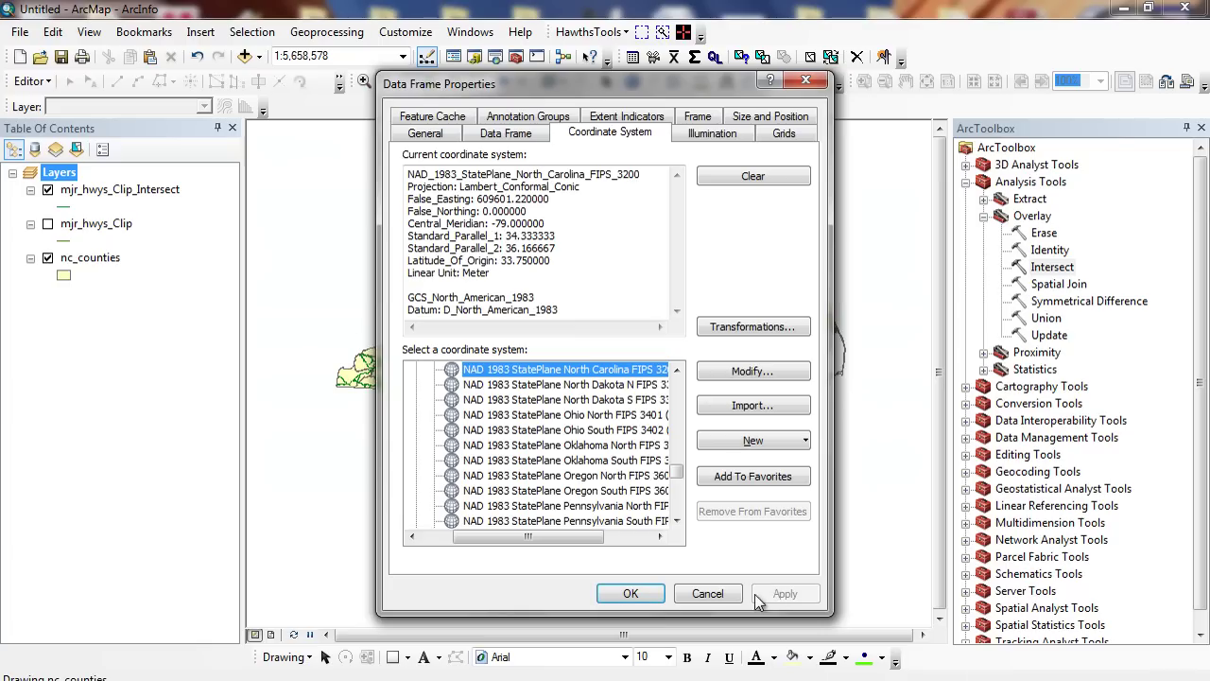
{"action": "left_click", "coordinate": [631, 593]}
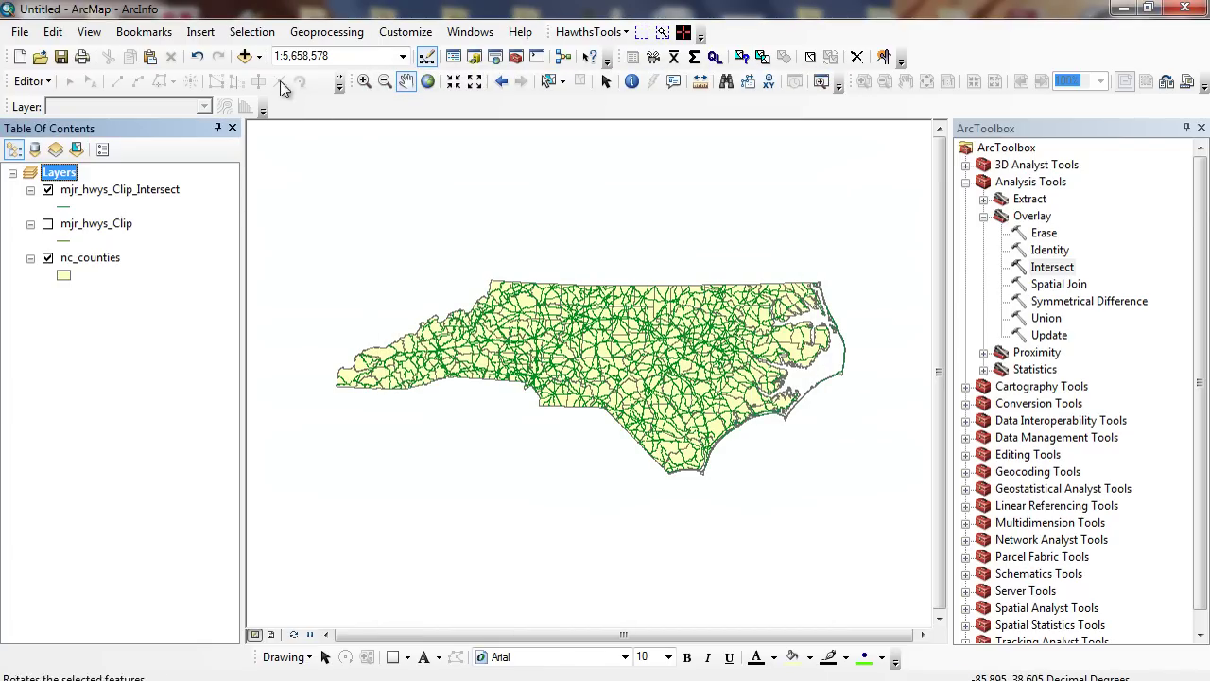
Step: Zoom in on North Carolina and open the mjr_hwys_Clip_Intersect attribute table
{"action": "left_click", "coordinate": [365, 80]}
{"action": "left_click_drag", "start_coordinate": [304, 208], "coordinate": [868, 565]}
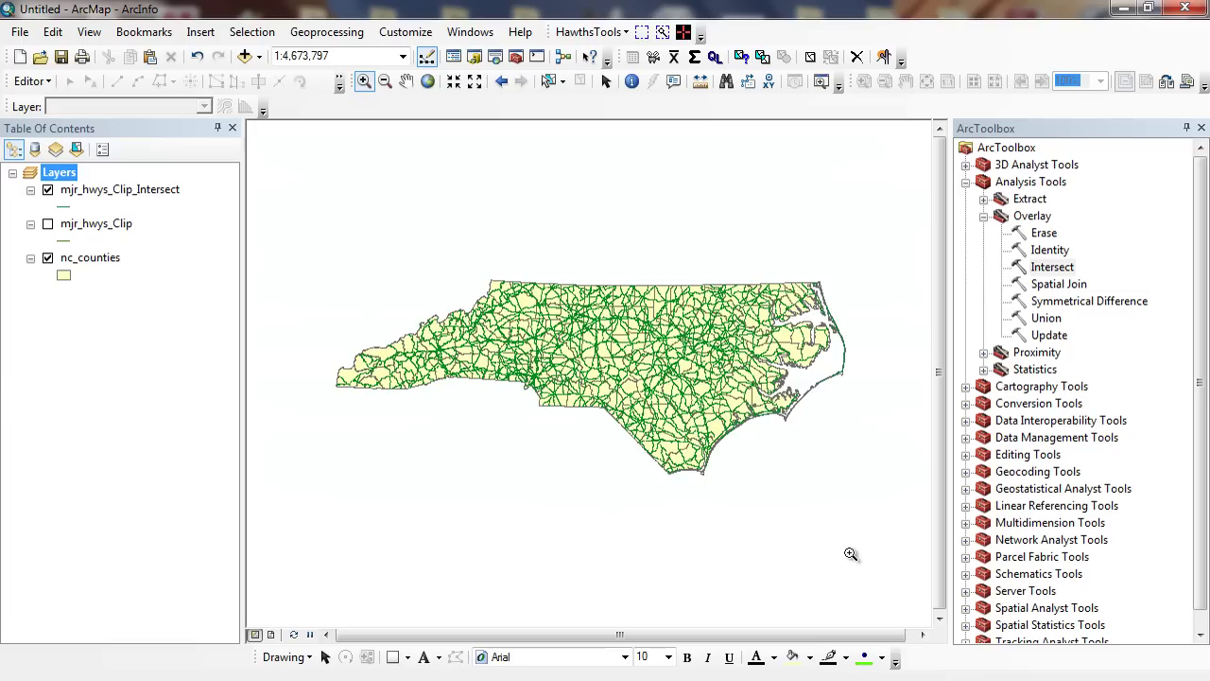
{"action": "right_click", "coordinate": [155, 190]}
{"action": "left_click", "coordinate": [209, 242]}
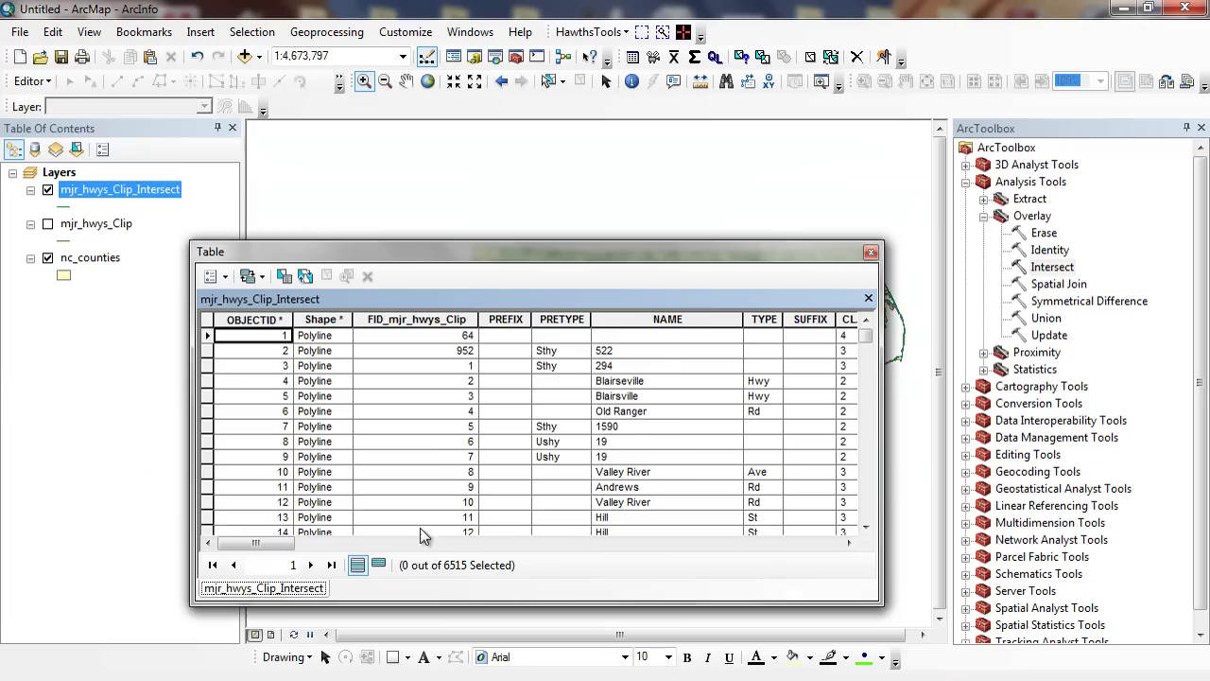
{"action": "left_click_drag", "start_coordinate": [274, 547], "coordinate": [838, 546]}
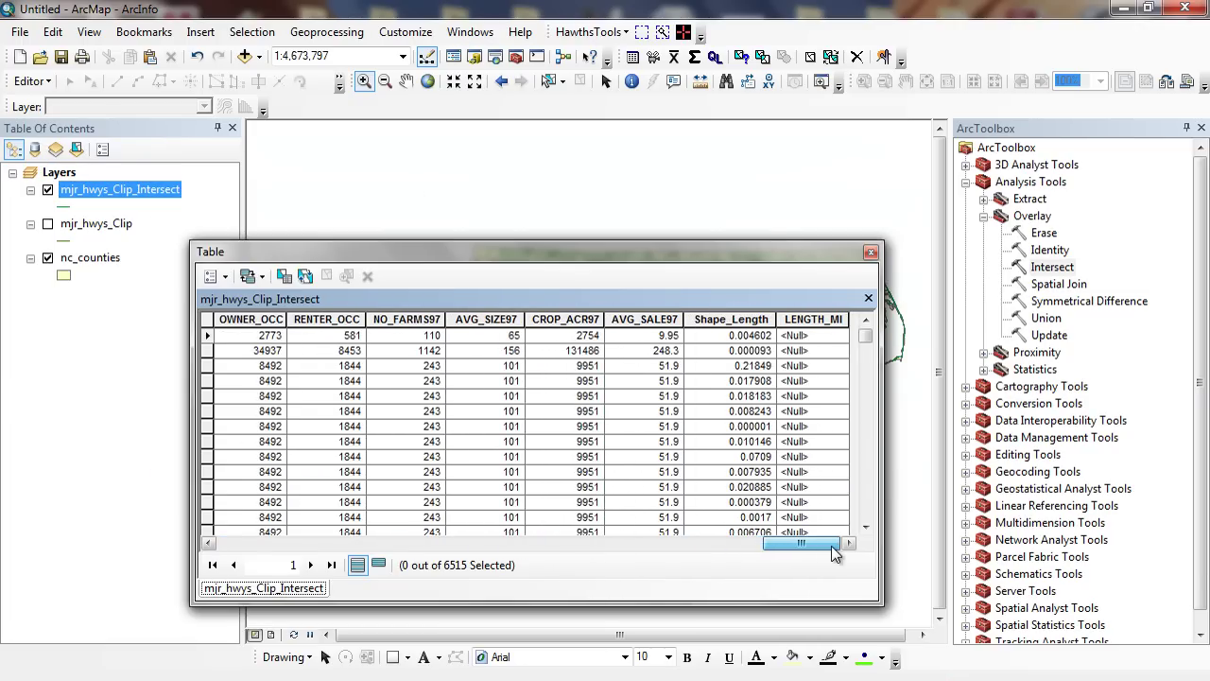
Step: Calculate LENGTH_MI as segment length in Miles US, then sort it descending
{"action": "right_click", "coordinate": [822, 322]}
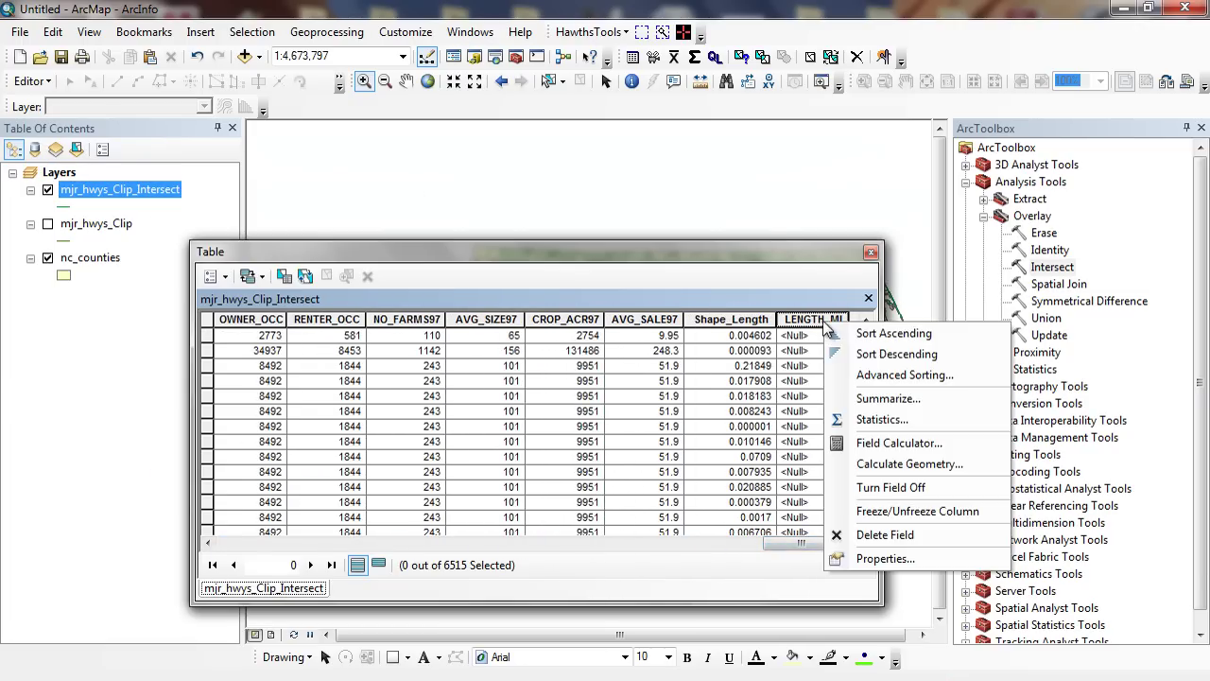
{"action": "left_click", "coordinate": [863, 465]}
{"action": "left_click", "coordinate": [555, 387]}
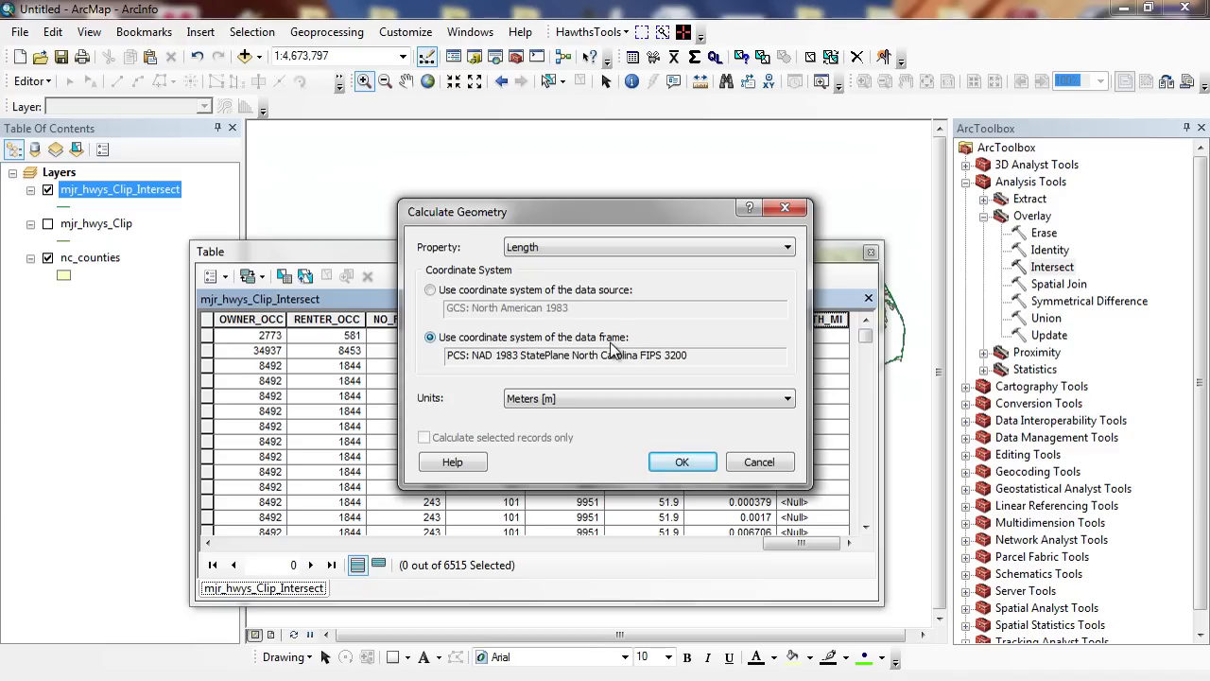
{"action": "left_click", "coordinate": [637, 397]}
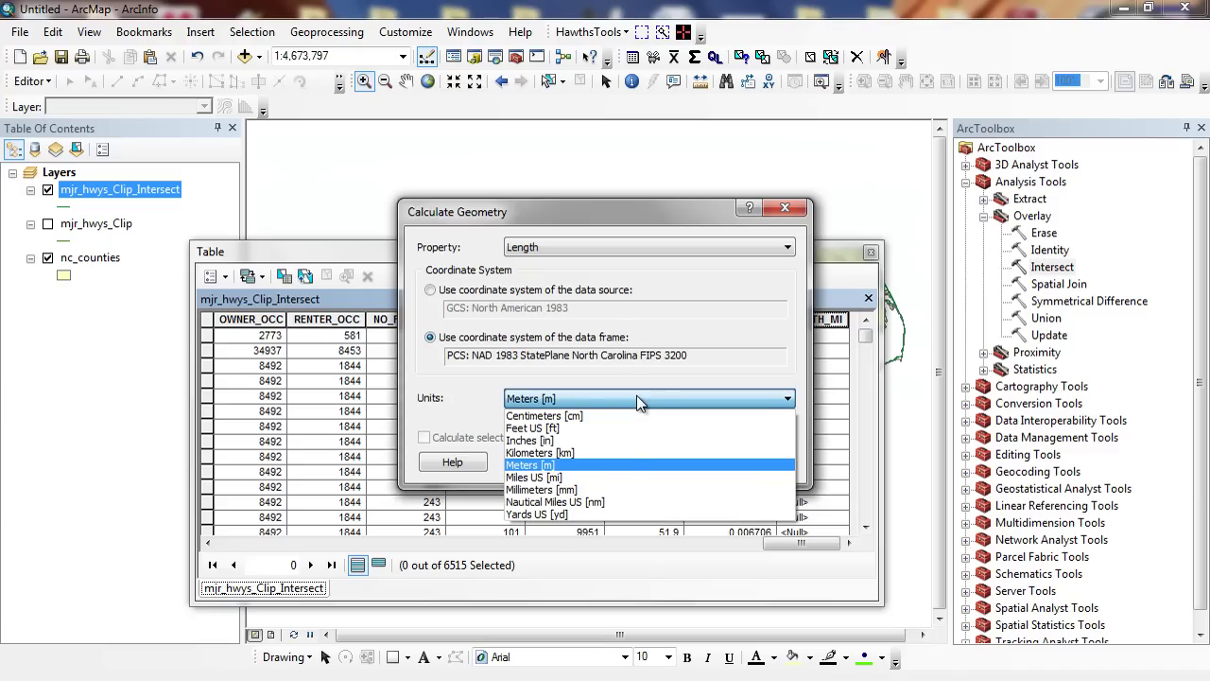
{"action": "left_click", "coordinate": [611, 478]}
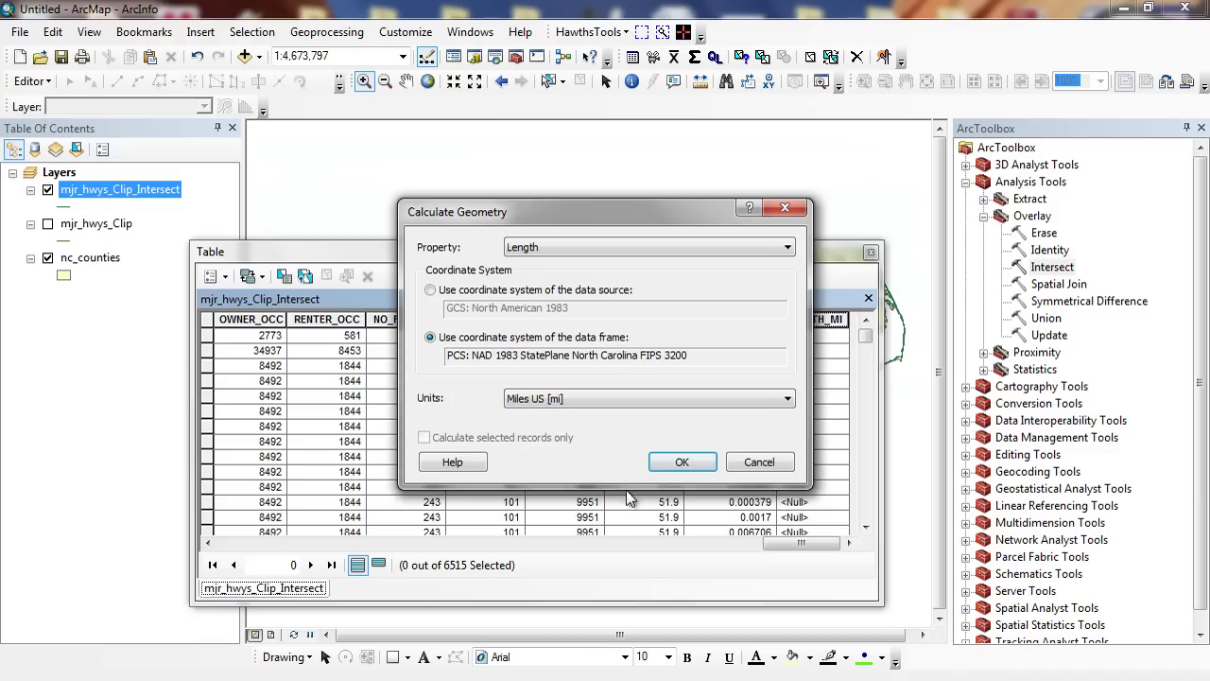
{"action": "left_click", "coordinate": [682, 461]}
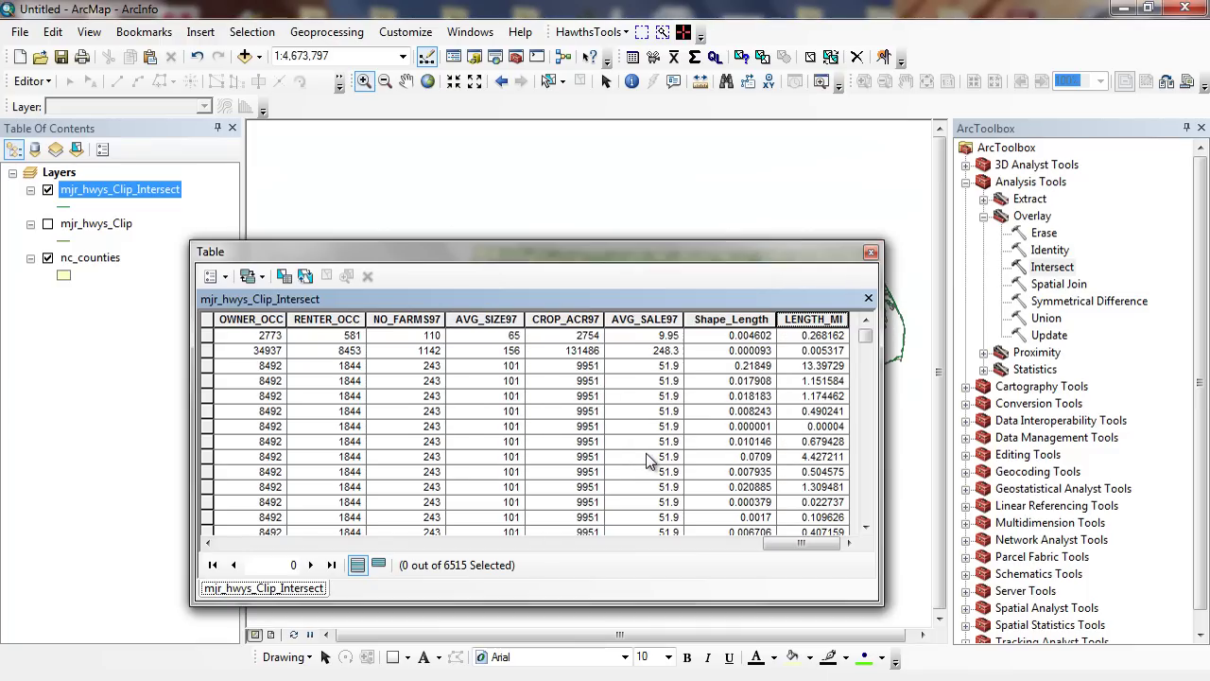
{"action": "right_click", "coordinate": [809, 319]}
{"action": "left_click", "coordinate": [828, 348]}
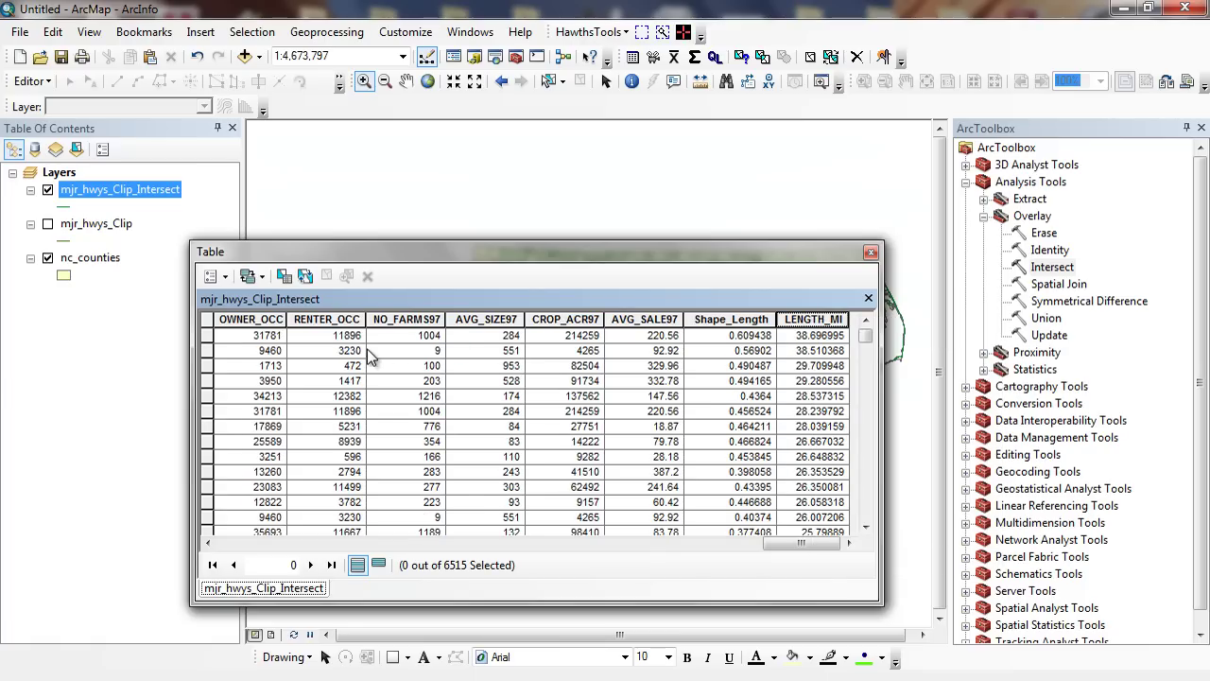
Step: Select the longest, about 38.7-mile, segment, zoom to it in Robeson County, then clear the selection
{"action": "left_click", "coordinate": [206, 336]}
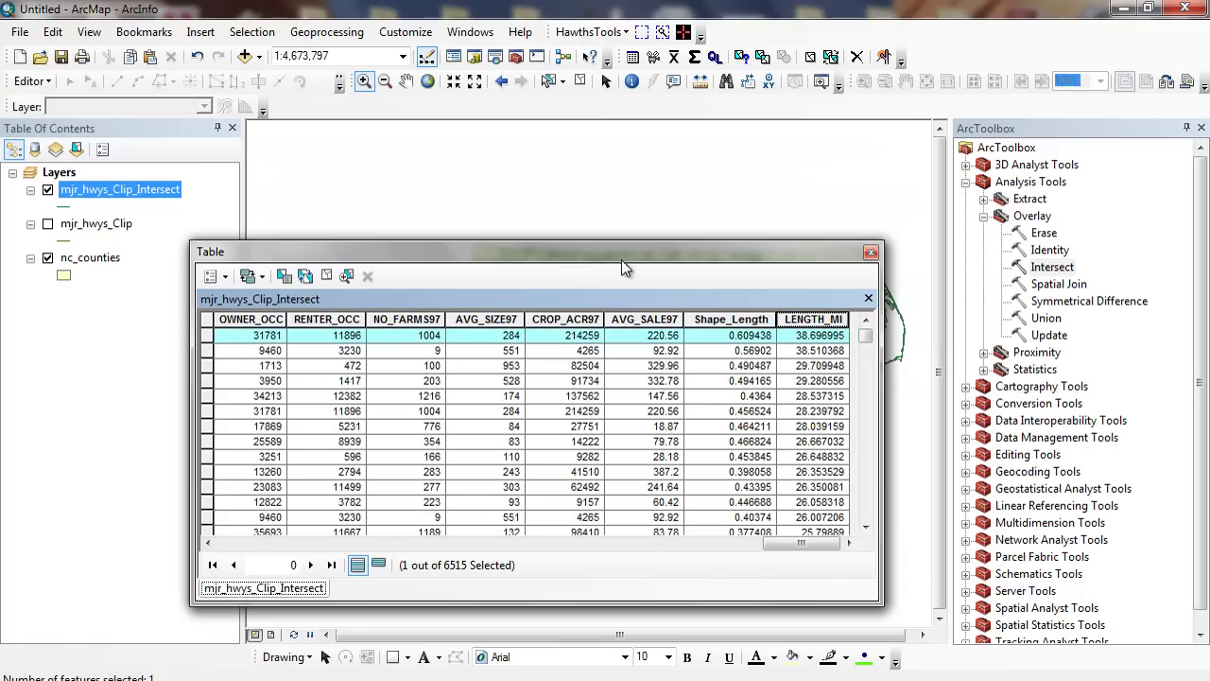
{"action": "left_click_drag", "start_coordinate": [632, 250], "coordinate": [392, 461]}
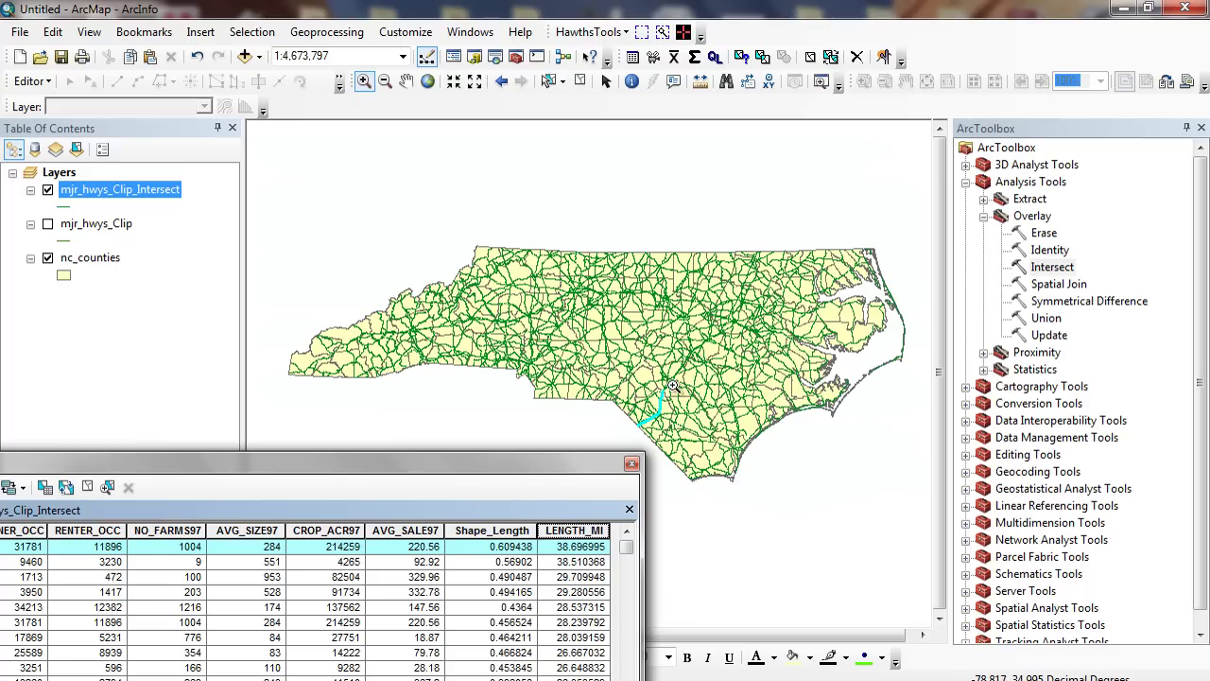
{"action": "left_click_drag", "start_coordinate": [616, 384], "coordinate": [699, 452]}
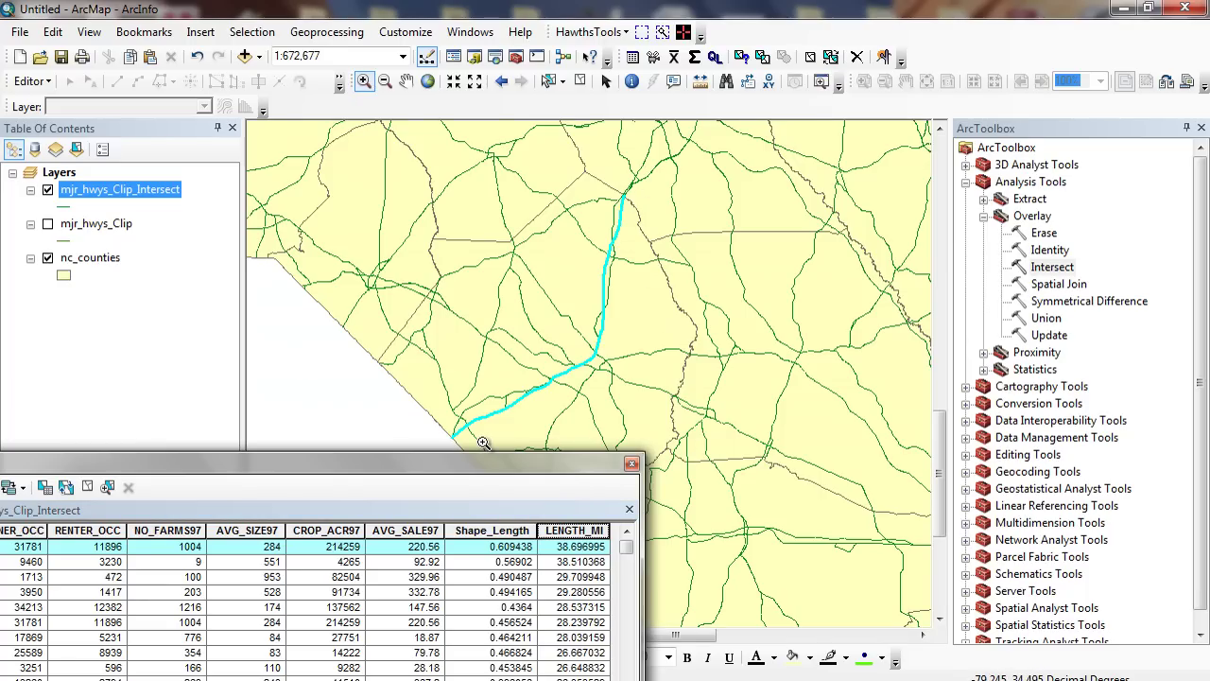
{"action": "left_click_drag", "start_coordinate": [487, 463], "coordinate": [780, 231]}
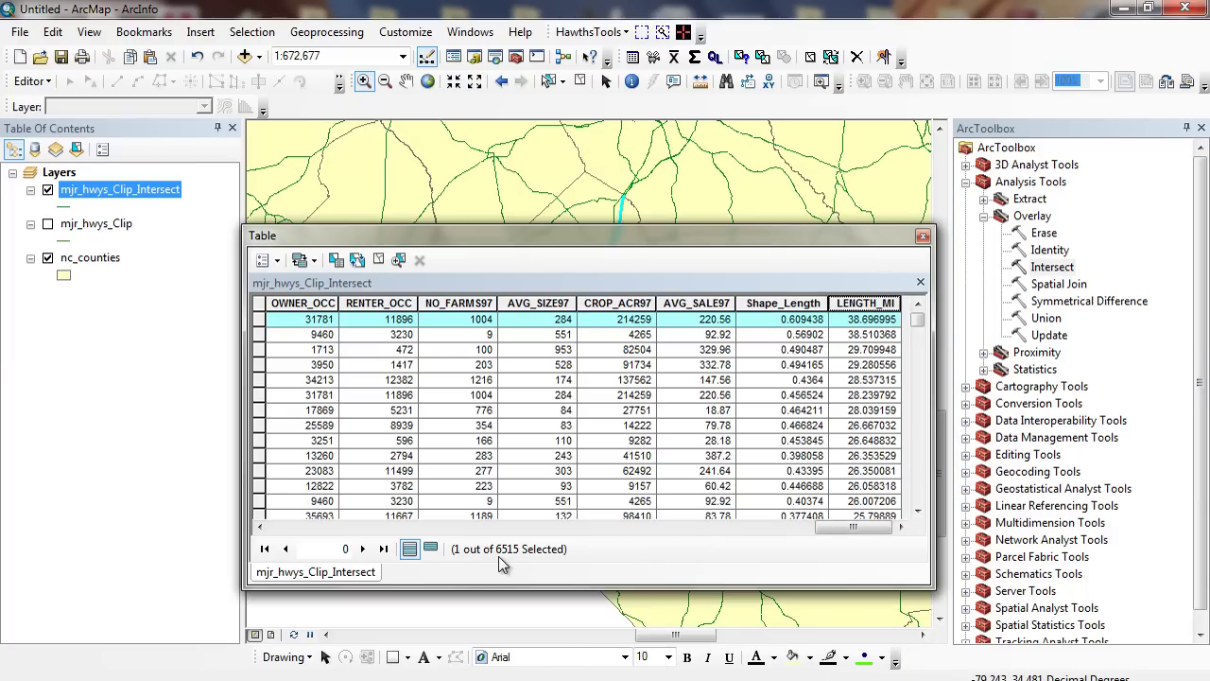
{"action": "left_click", "coordinate": [377, 262]}
{"action": "left_click_drag", "start_coordinate": [859, 529], "coordinate": [441, 529]}
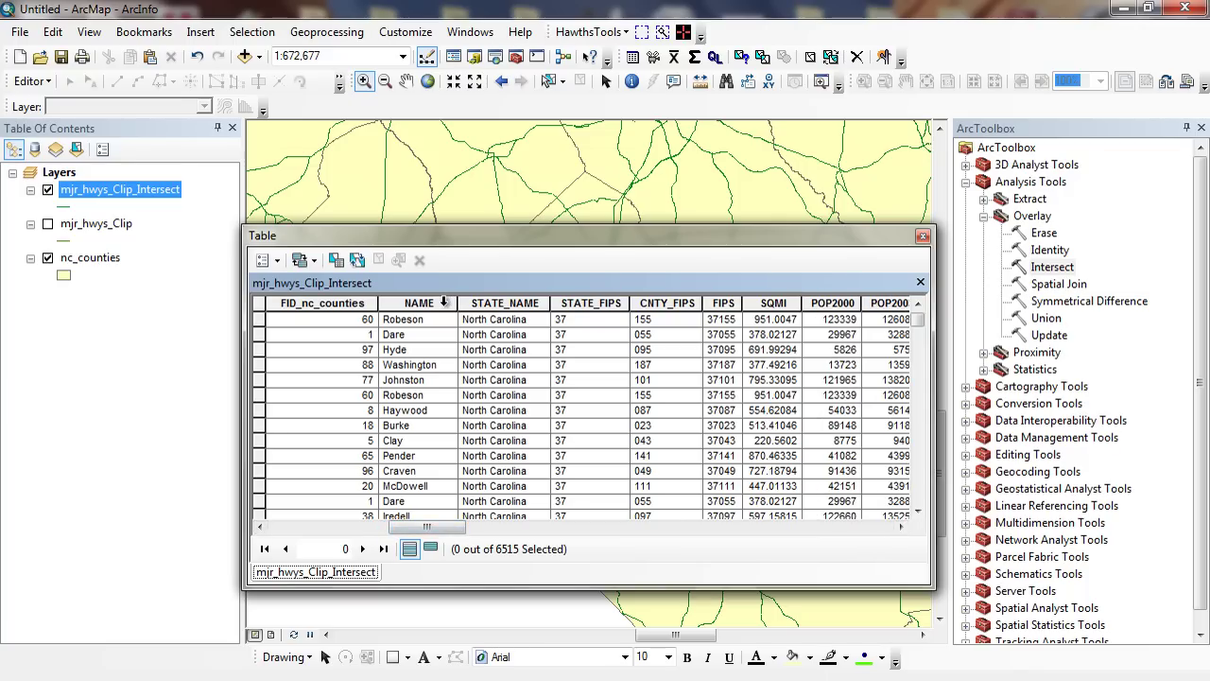
Step: Summarize by NAME_1 with Sum of LENGTH_MI and add the Sum_Output_5 table to the map
{"action": "right_click", "coordinate": [438, 302]}
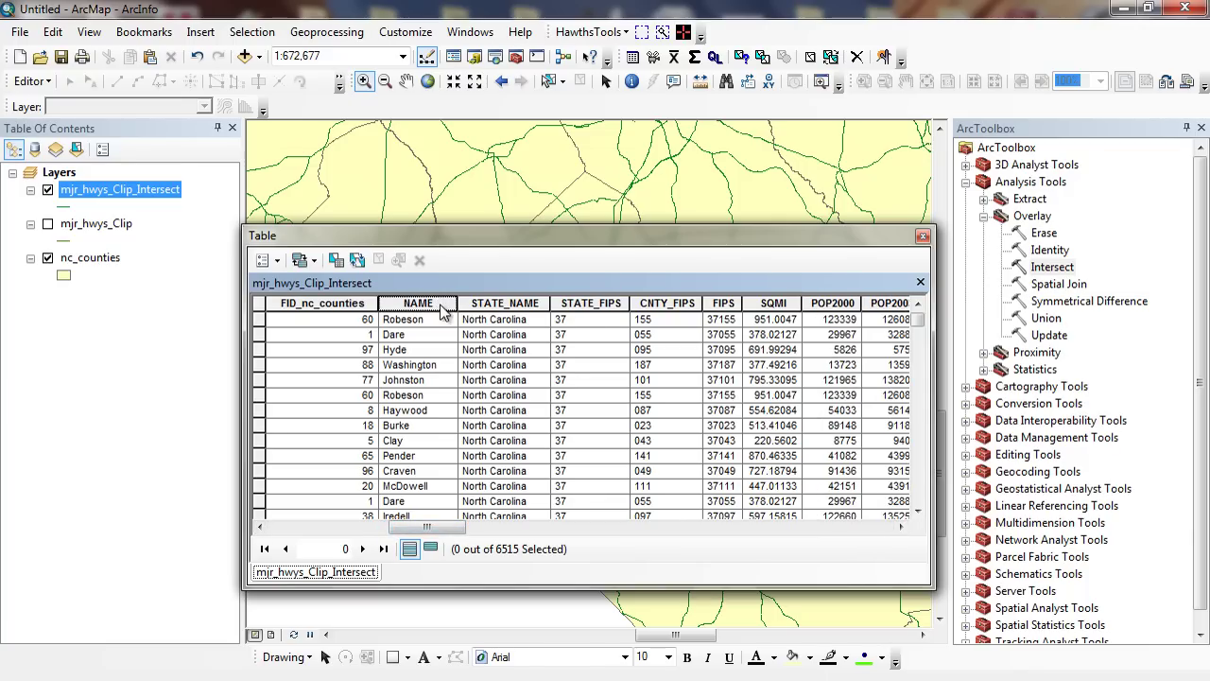
{"action": "left_click", "coordinate": [473, 388]}
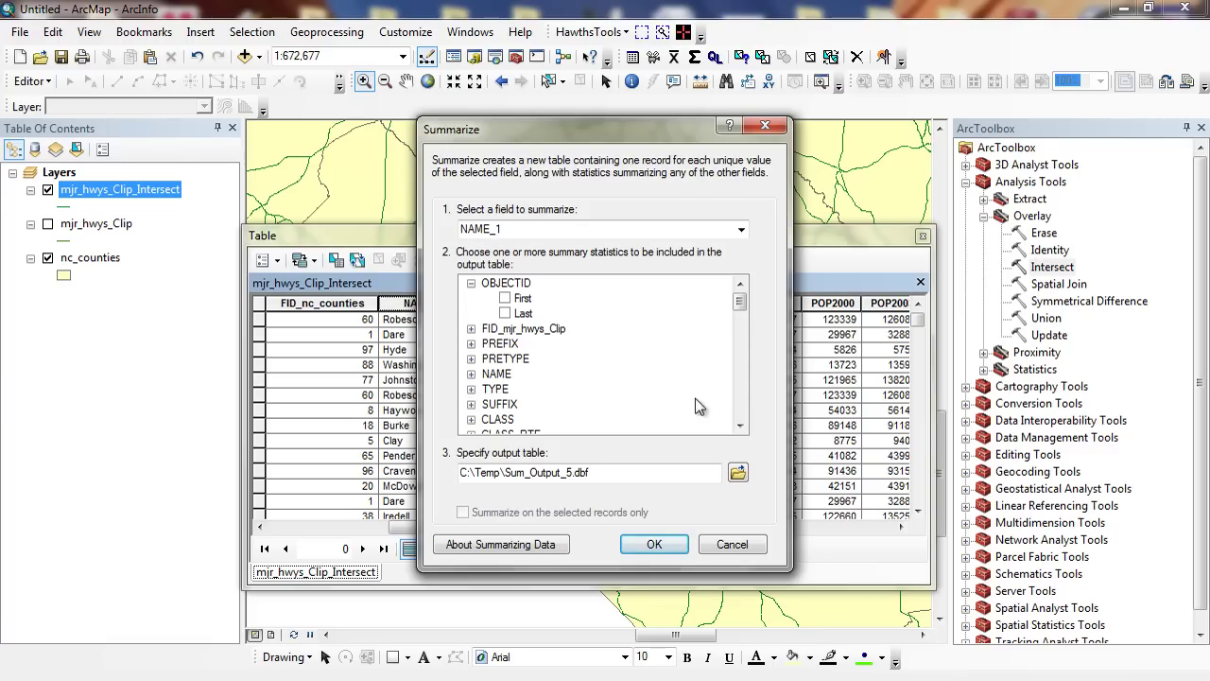
{"action": "left_click_drag", "start_coordinate": [743, 300], "coordinate": [740, 427]}
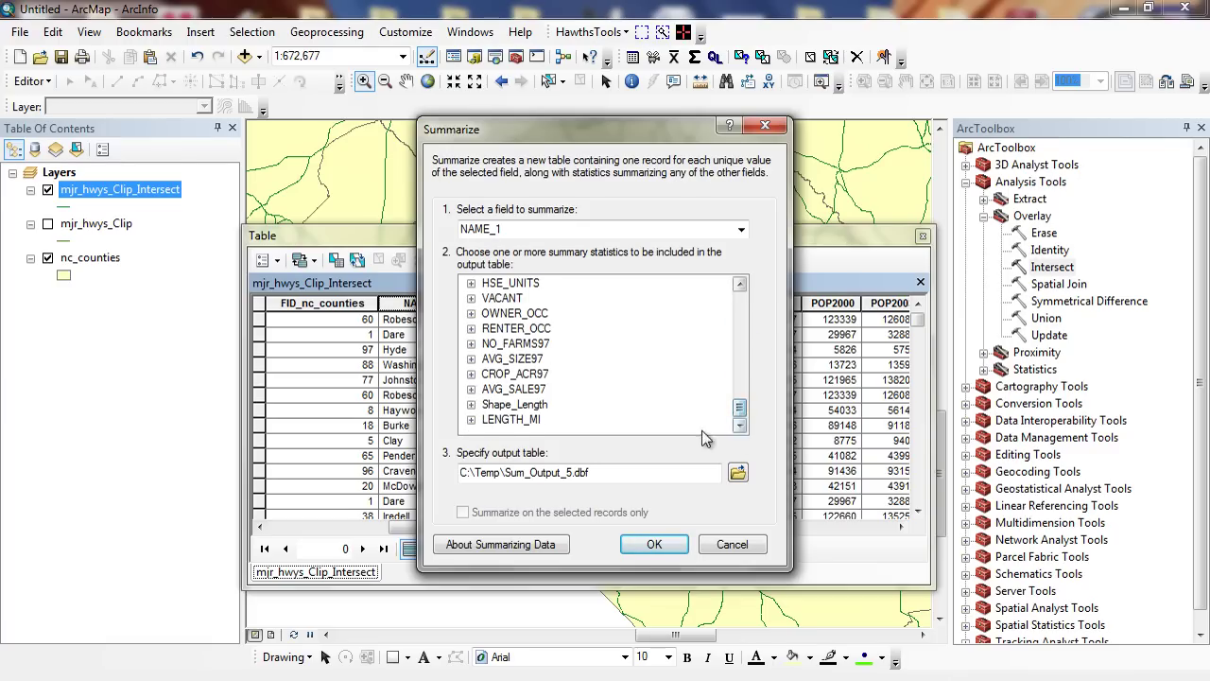
{"action": "left_click", "coordinate": [472, 420]}
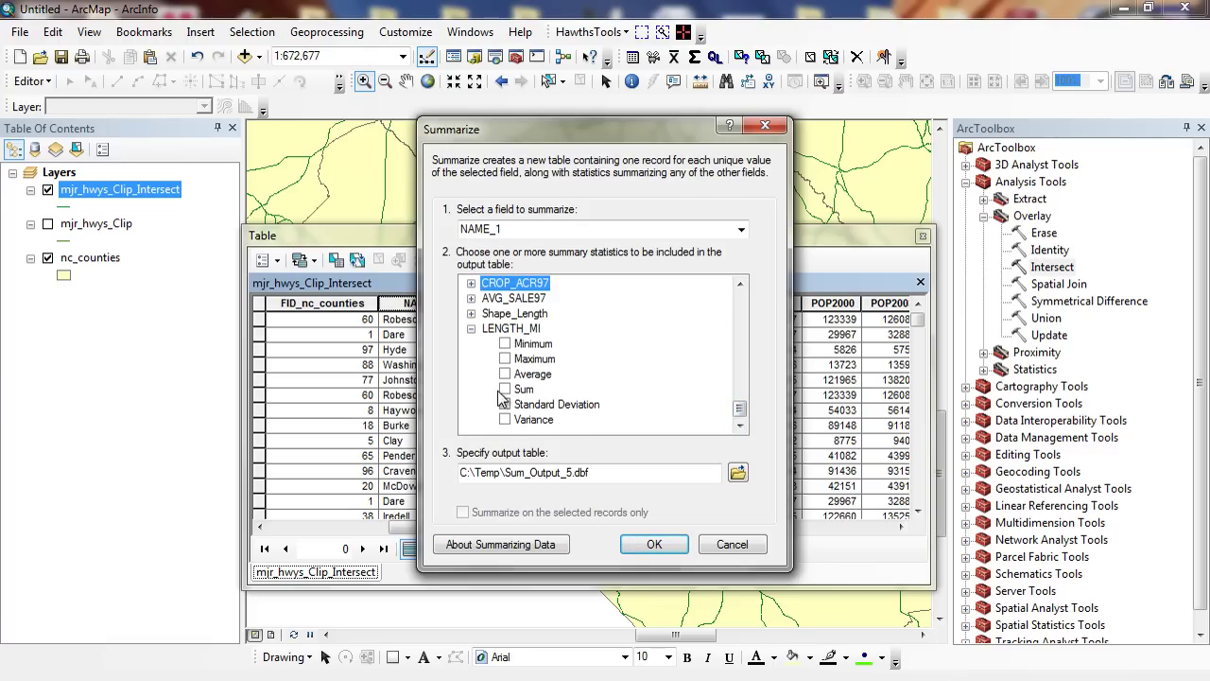
{"action": "left_click", "coordinate": [506, 389]}
{"action": "left_click_drag", "start_coordinate": [740, 408], "coordinate": [742, 298]}
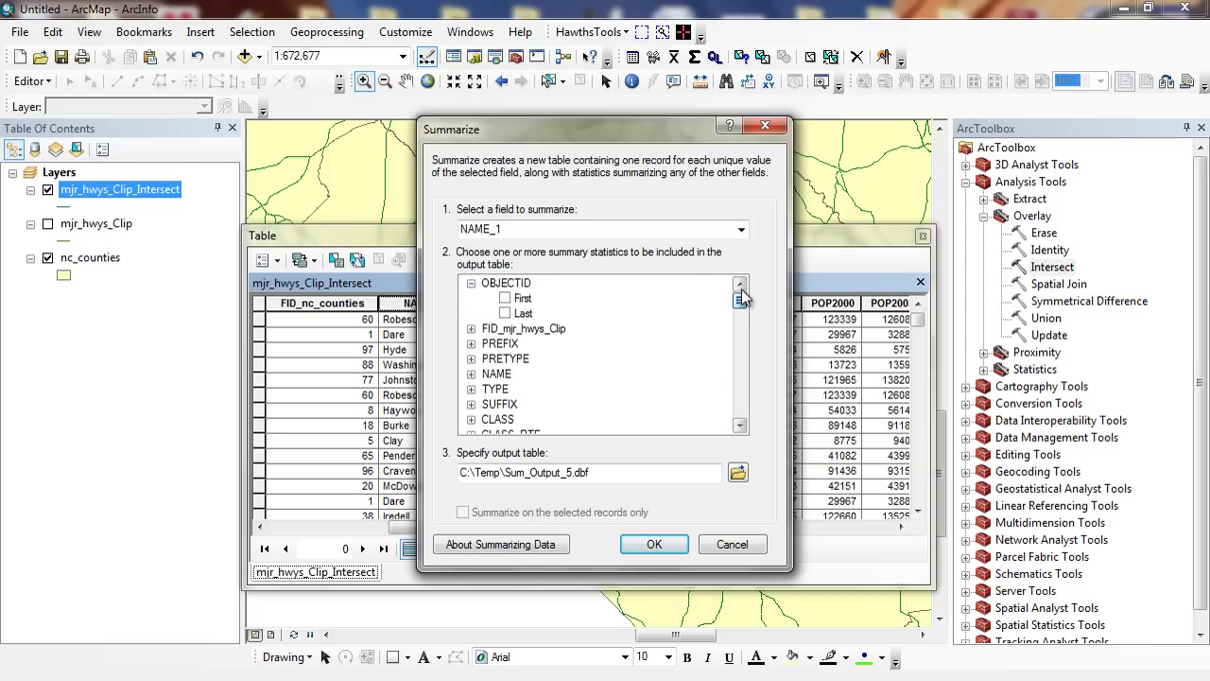
{"action": "left_click", "coordinate": [741, 230]}
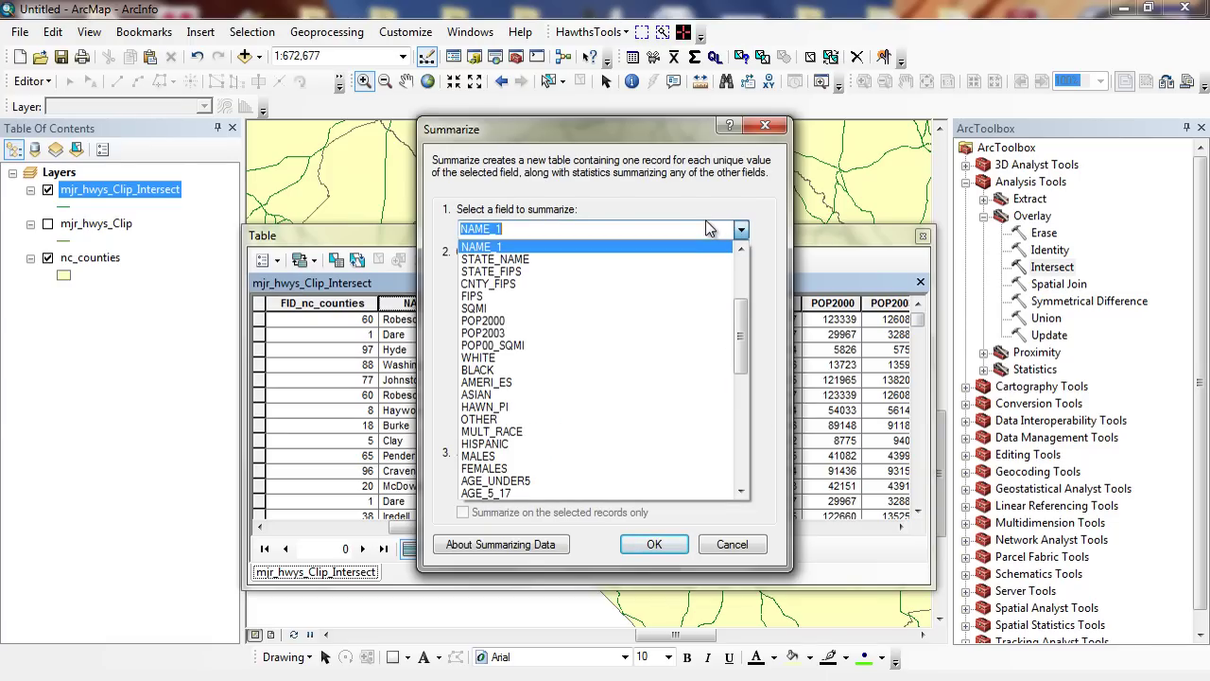
{"action": "left_click", "coordinate": [714, 197]}
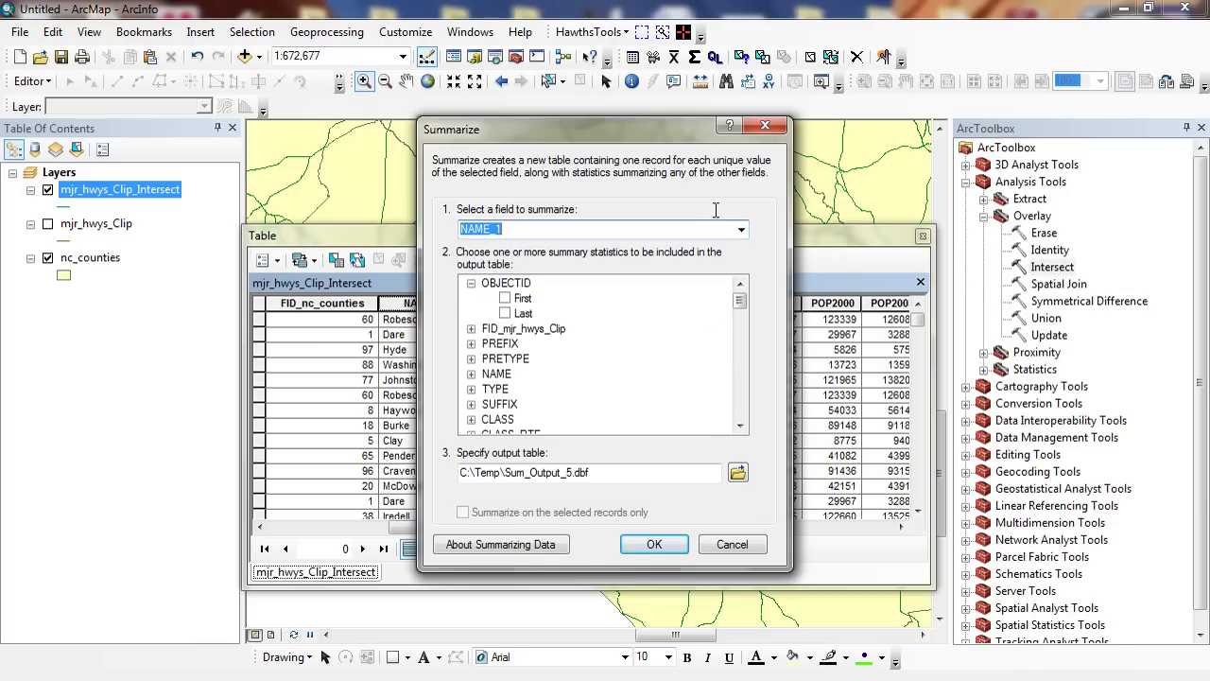
{"action": "left_click_drag", "start_coordinate": [649, 130], "coordinate": [817, 143]}
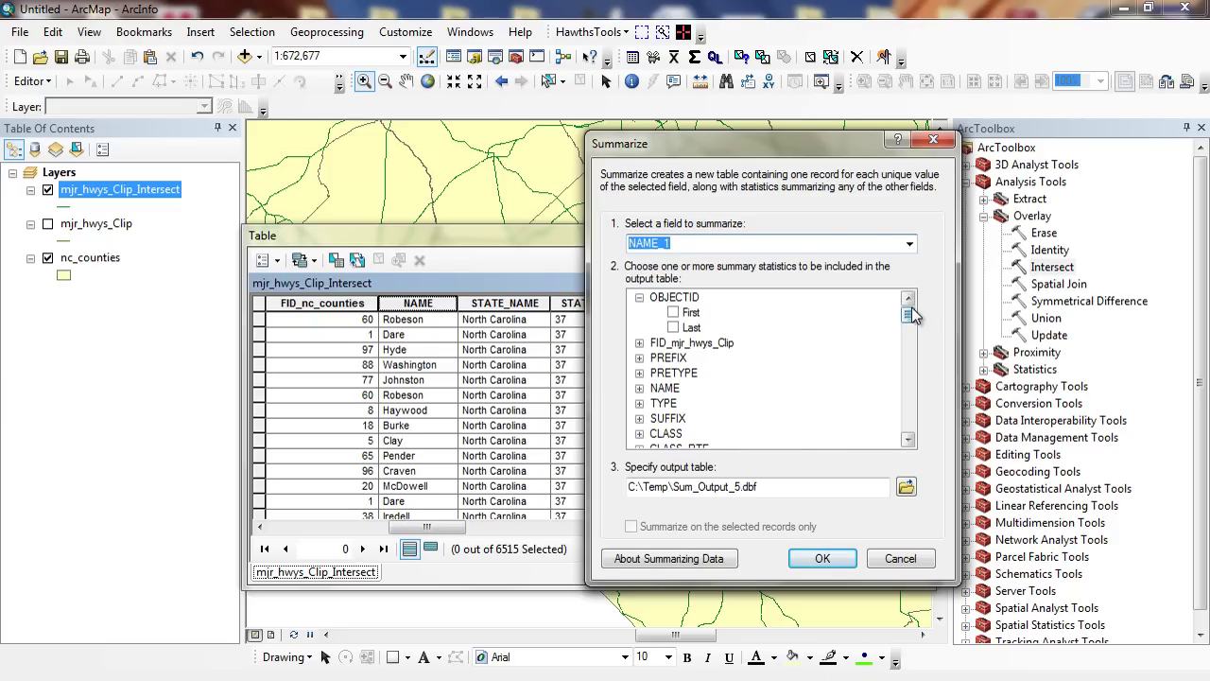
{"action": "left_click_drag", "start_coordinate": [913, 315], "coordinate": [910, 430]}
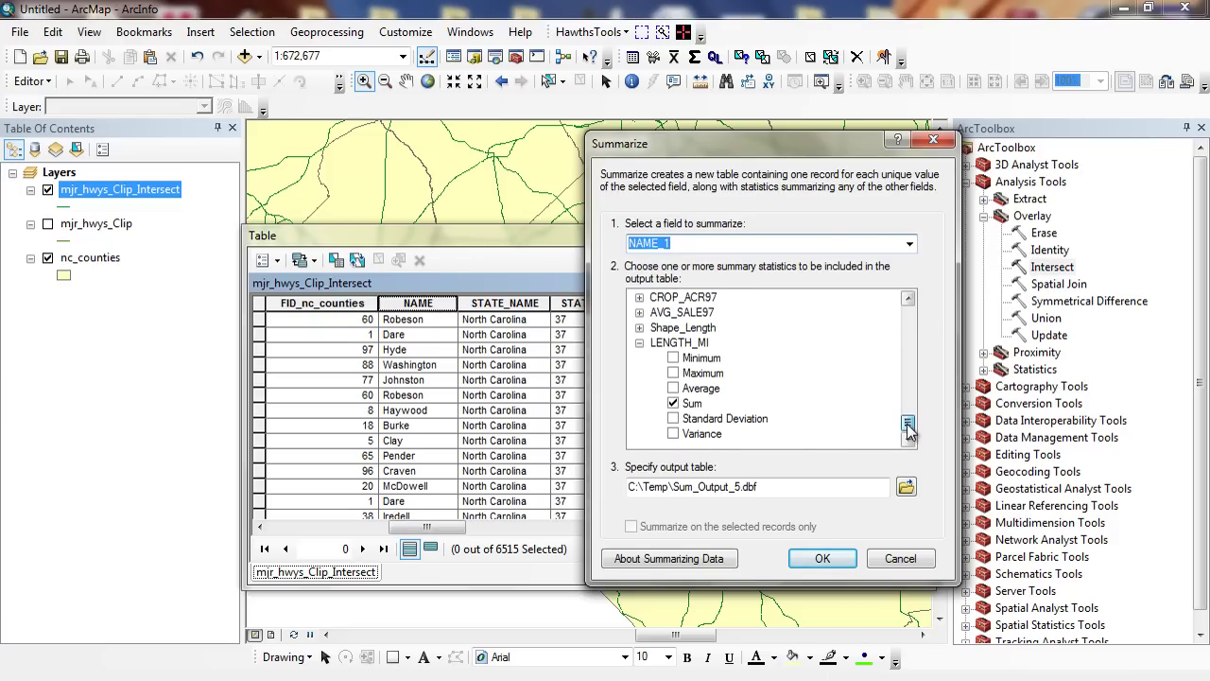
{"action": "left_click", "coordinate": [820, 556]}
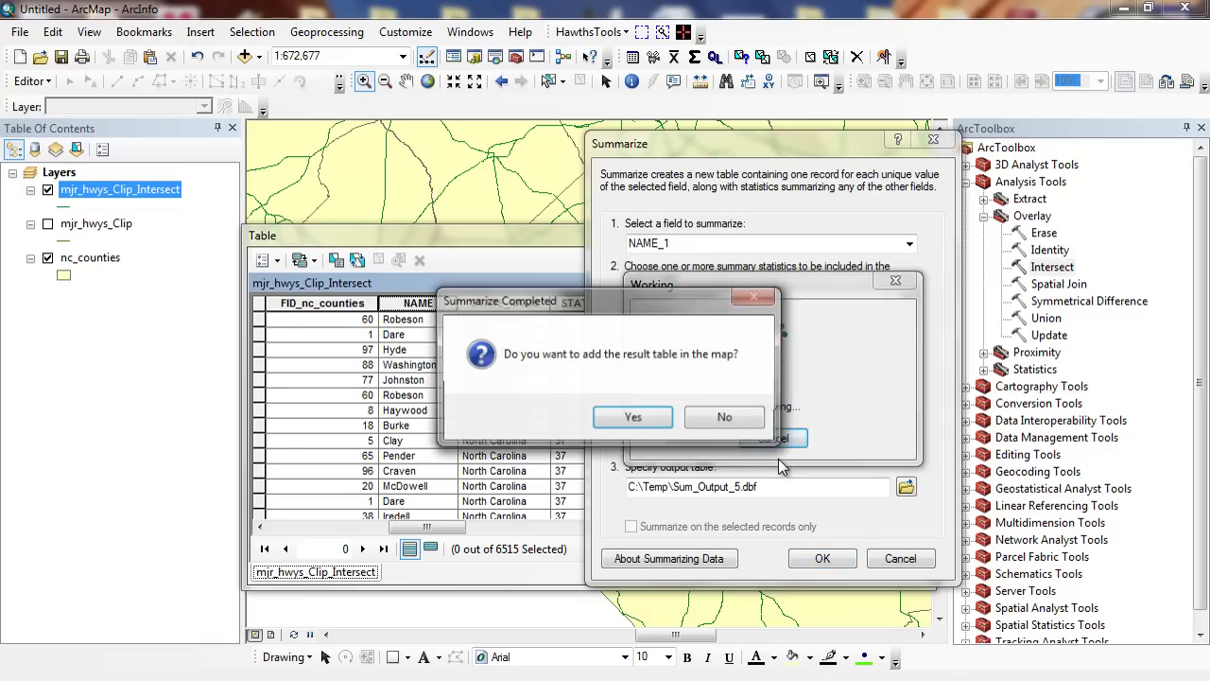
{"action": "left_click", "coordinate": [623, 418]}
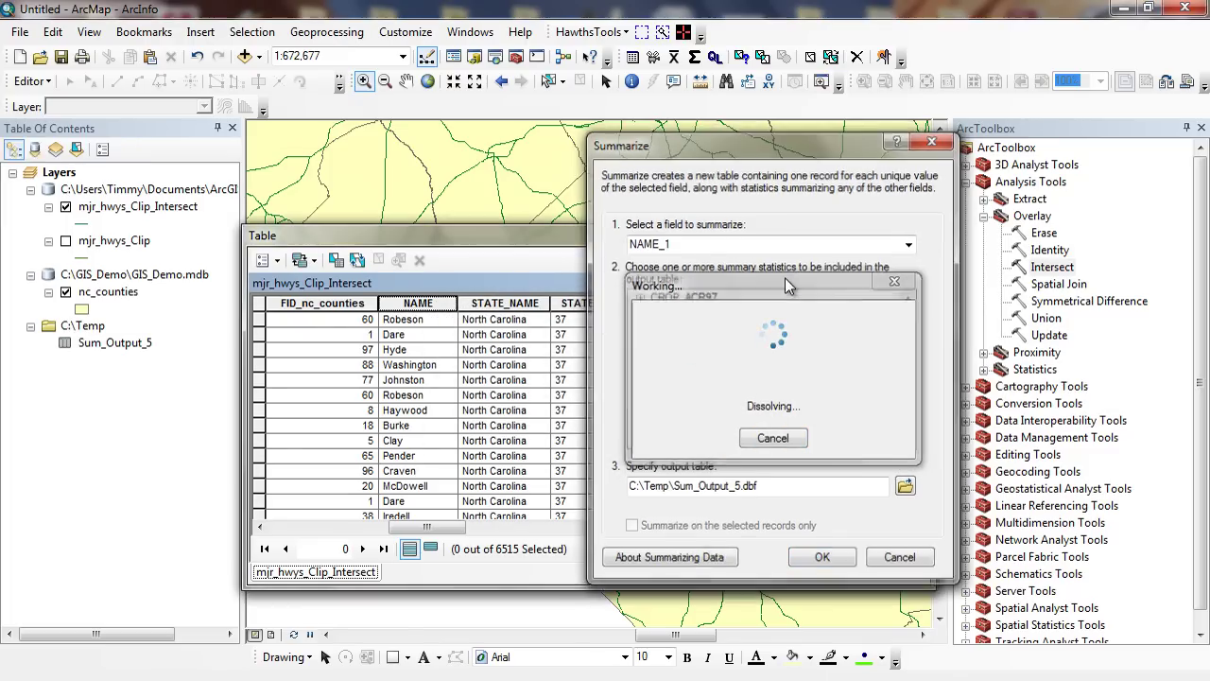
{"action": "left_click", "coordinate": [923, 237]}
{"action": "left_click", "coordinate": [132, 342]}
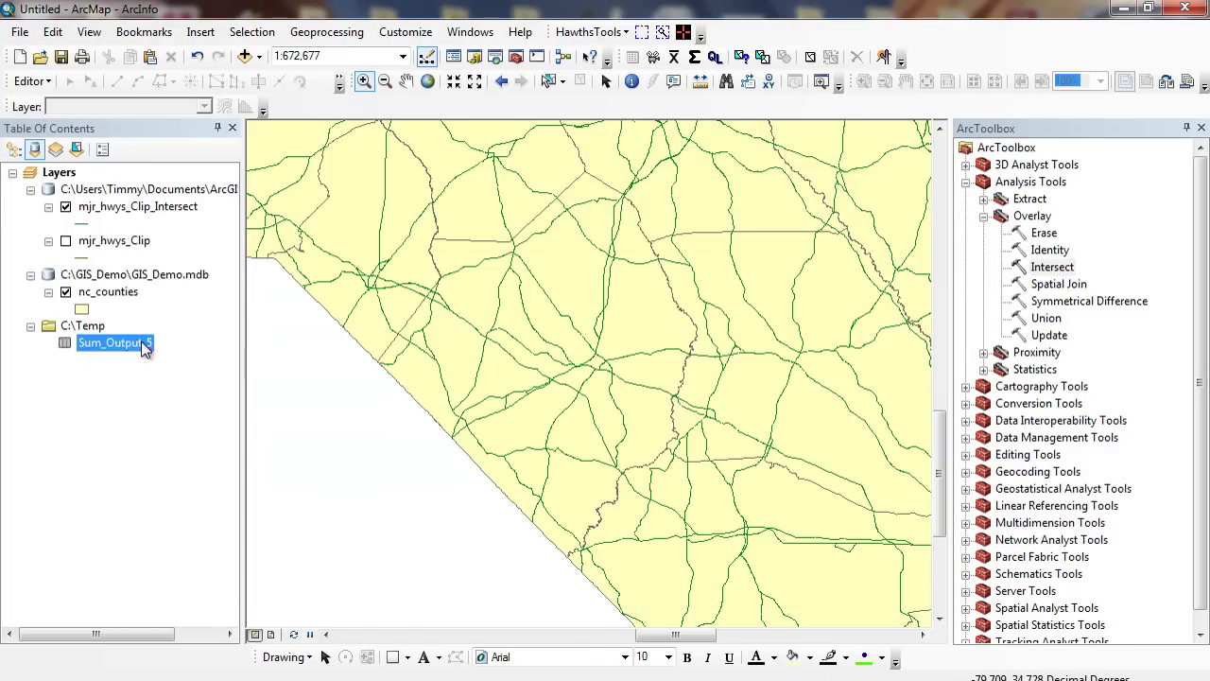
{"action": "right_click", "coordinate": [142, 342]}
{"action": "left_click", "coordinate": [188, 354]}
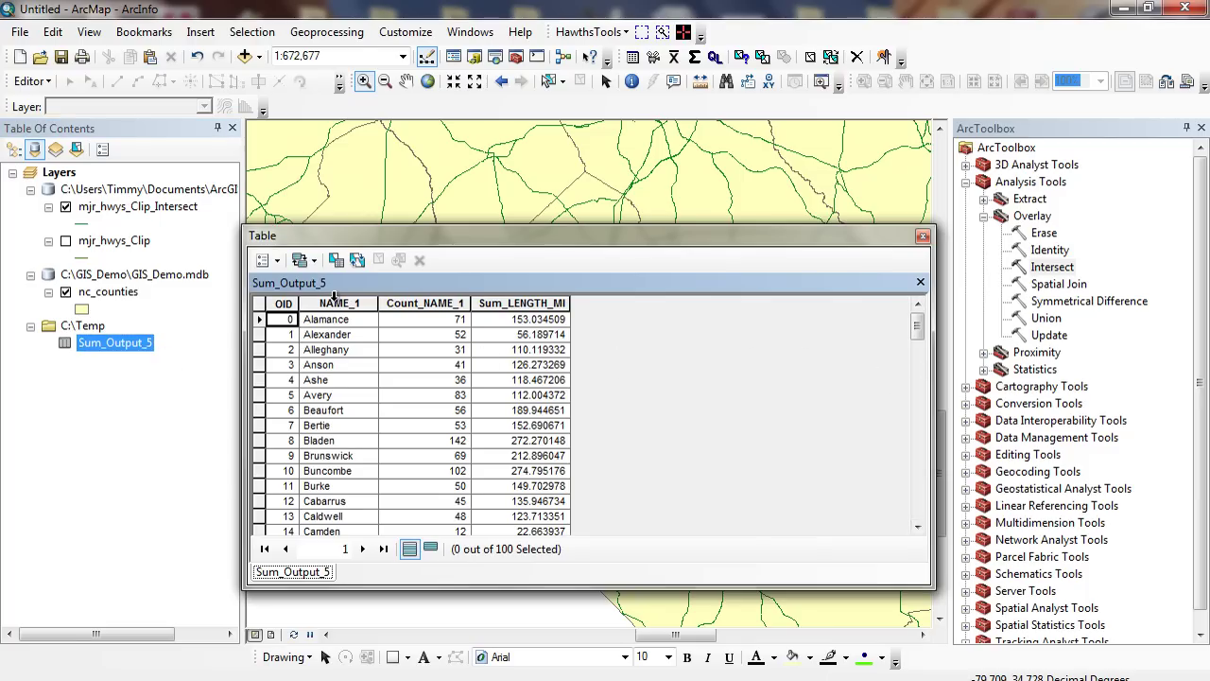
{"action": "left_click_drag", "start_coordinate": [473, 303], "coordinate": [510, 302]}
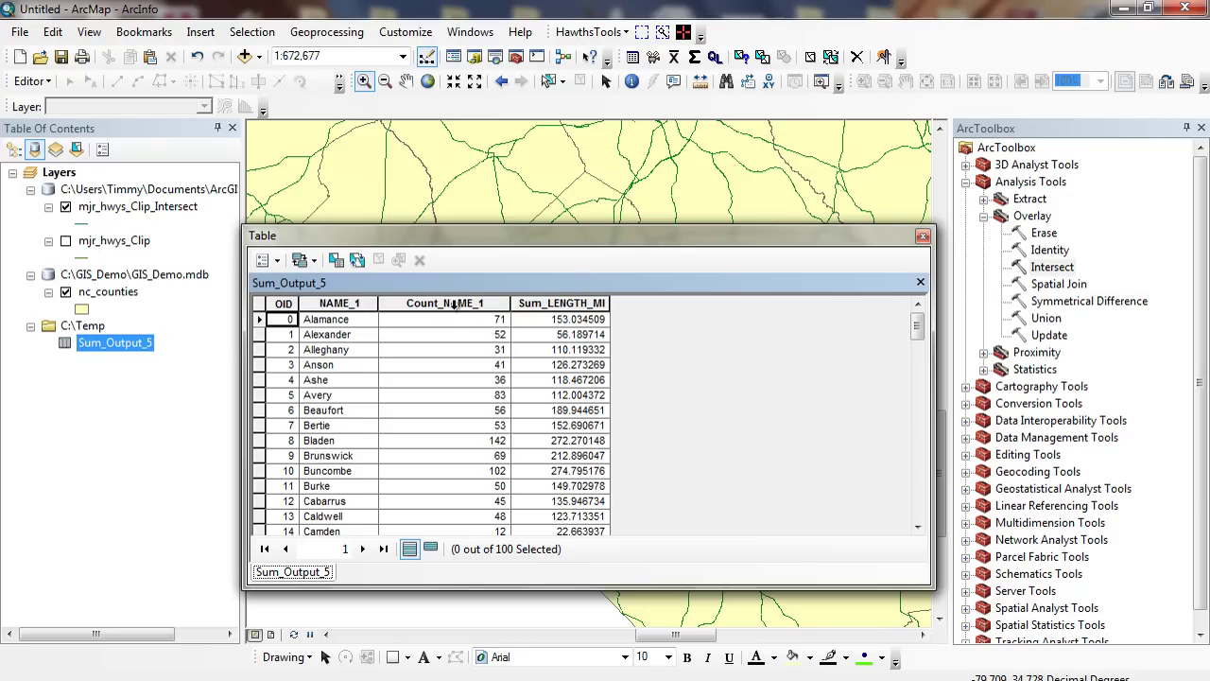
{"action": "right_click", "coordinate": [455, 300]}
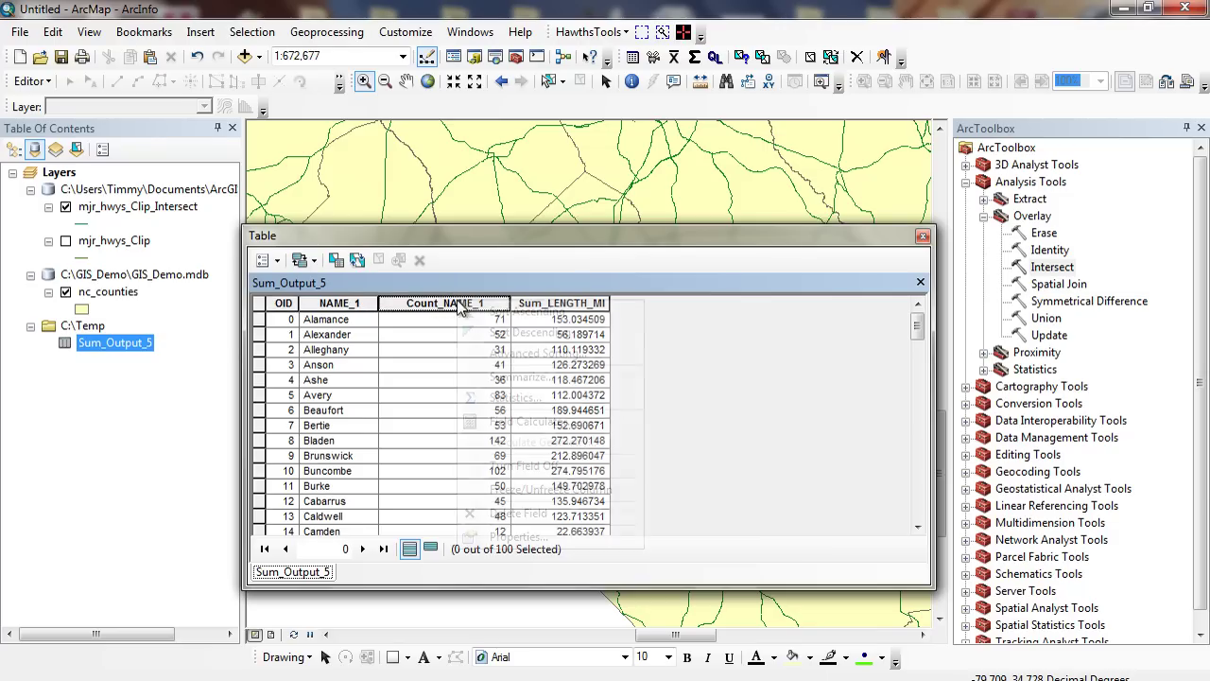
{"action": "left_click", "coordinate": [560, 286]}
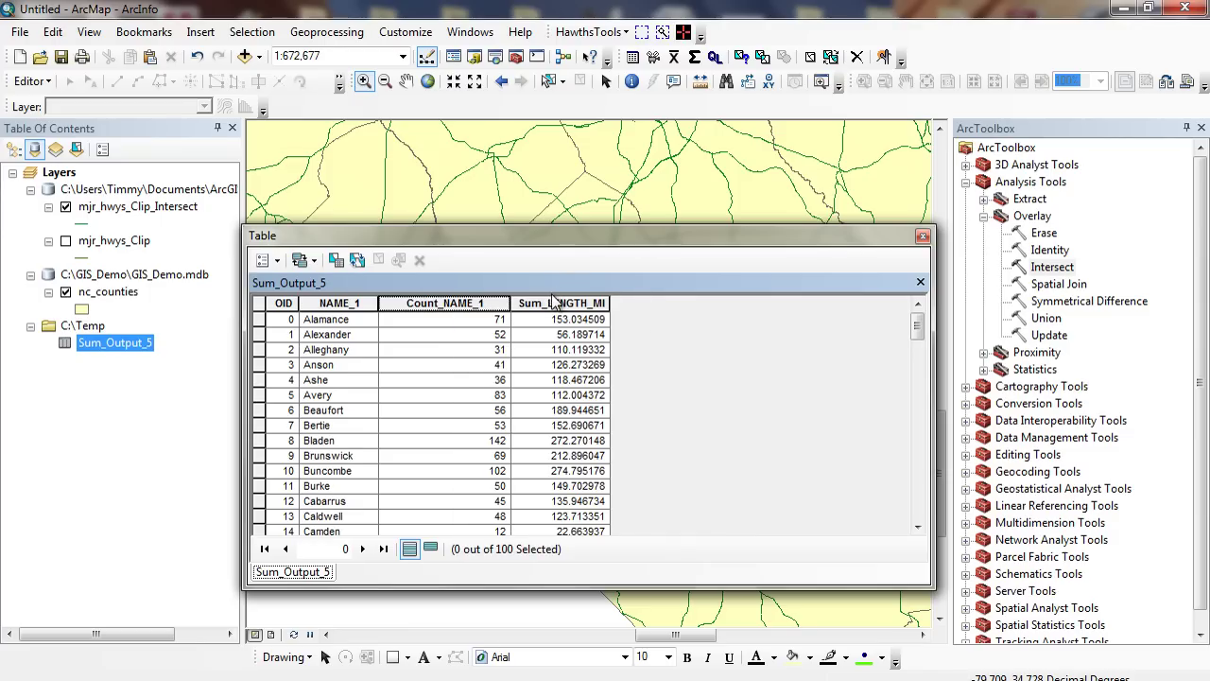
{"action": "right_click", "coordinate": [553, 301]}
{"action": "left_click", "coordinate": [594, 331]}
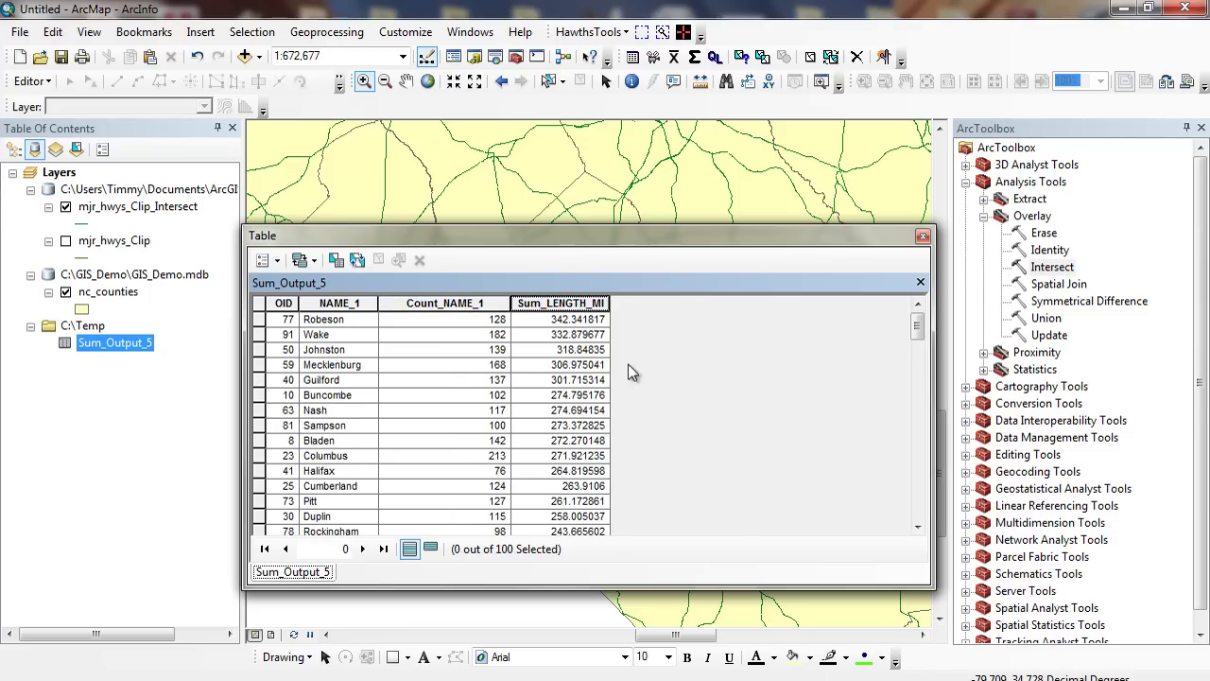
{"action": "left_click", "coordinate": [919, 360]}
{"action": "left_click_drag", "start_coordinate": [919, 360], "coordinate": [918, 323]}
{"action": "left_click_drag", "start_coordinate": [934, 326], "coordinate": [787, 327]}
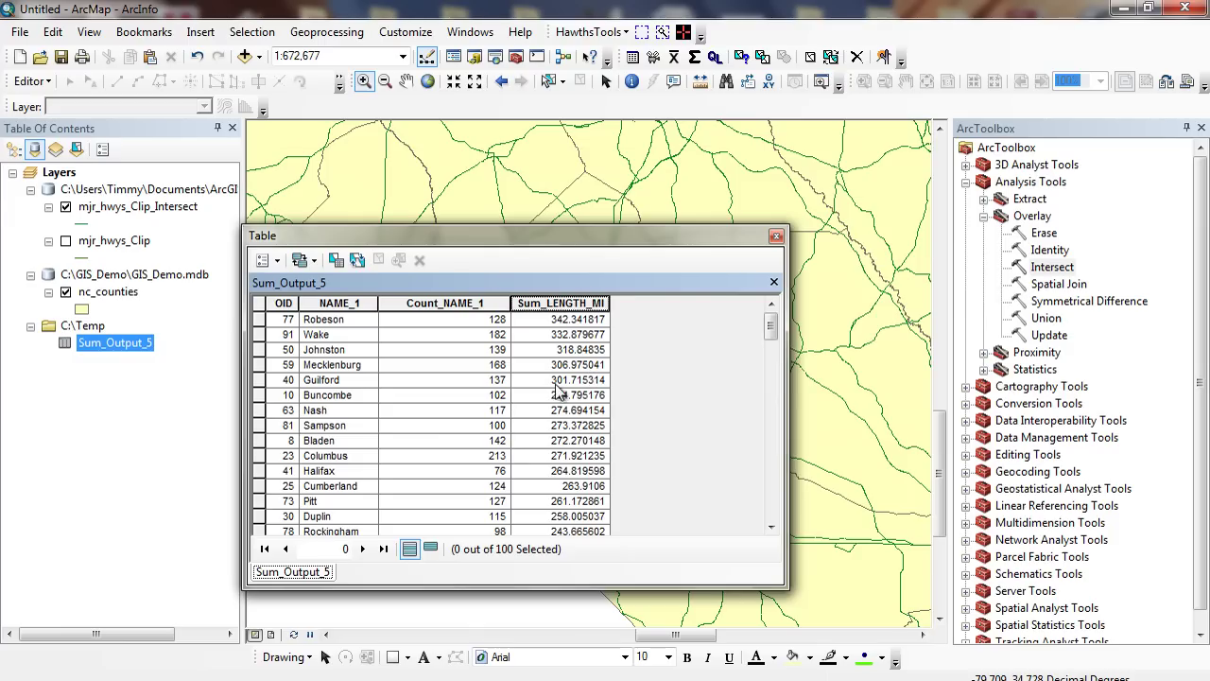
Step: Close the Sum_Output_5 table, hide the mjr_hwys_Clip_Intersect highway lines and zoom to all of North Carolina
{"action": "left_click", "coordinate": [777, 235]}
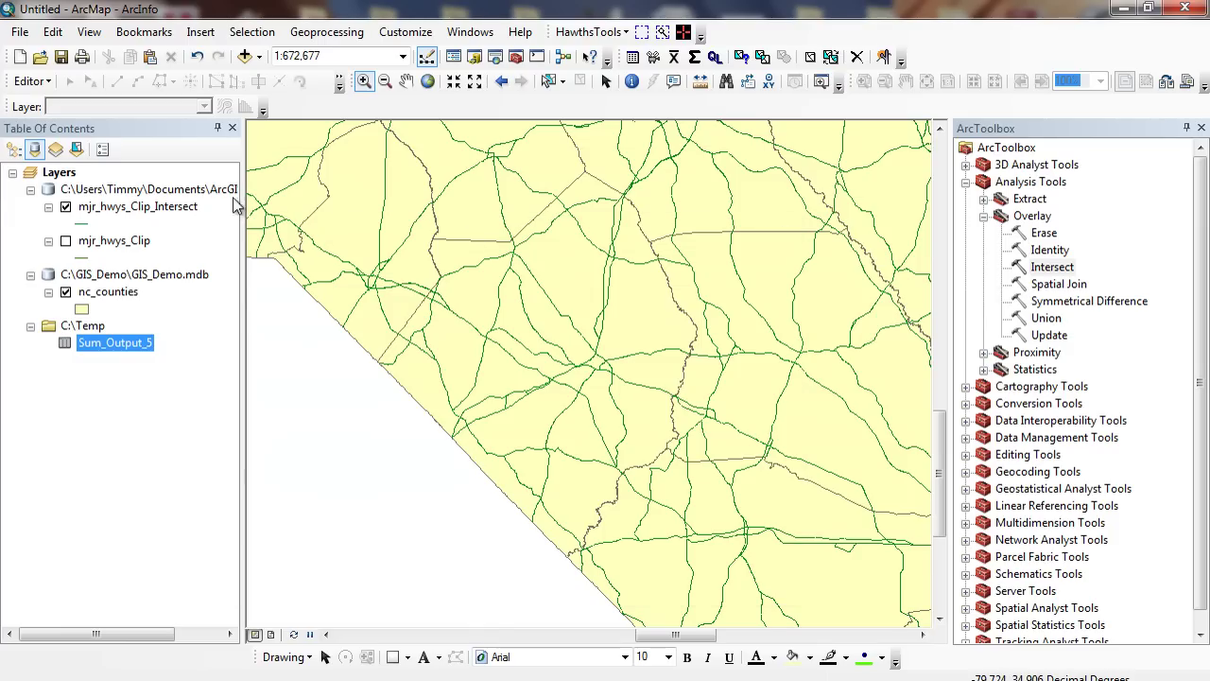
{"action": "left_click", "coordinate": [68, 209]}
{"action": "left_click", "coordinate": [65, 207]}
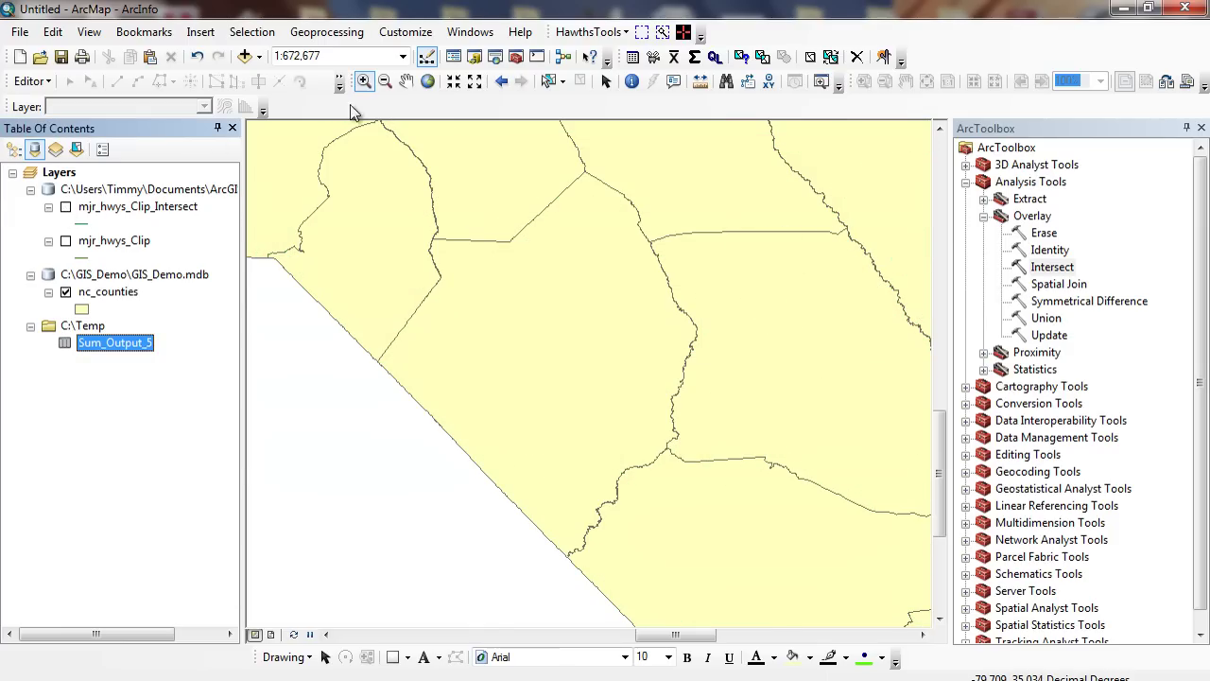
{"action": "left_click", "coordinate": [428, 81]}
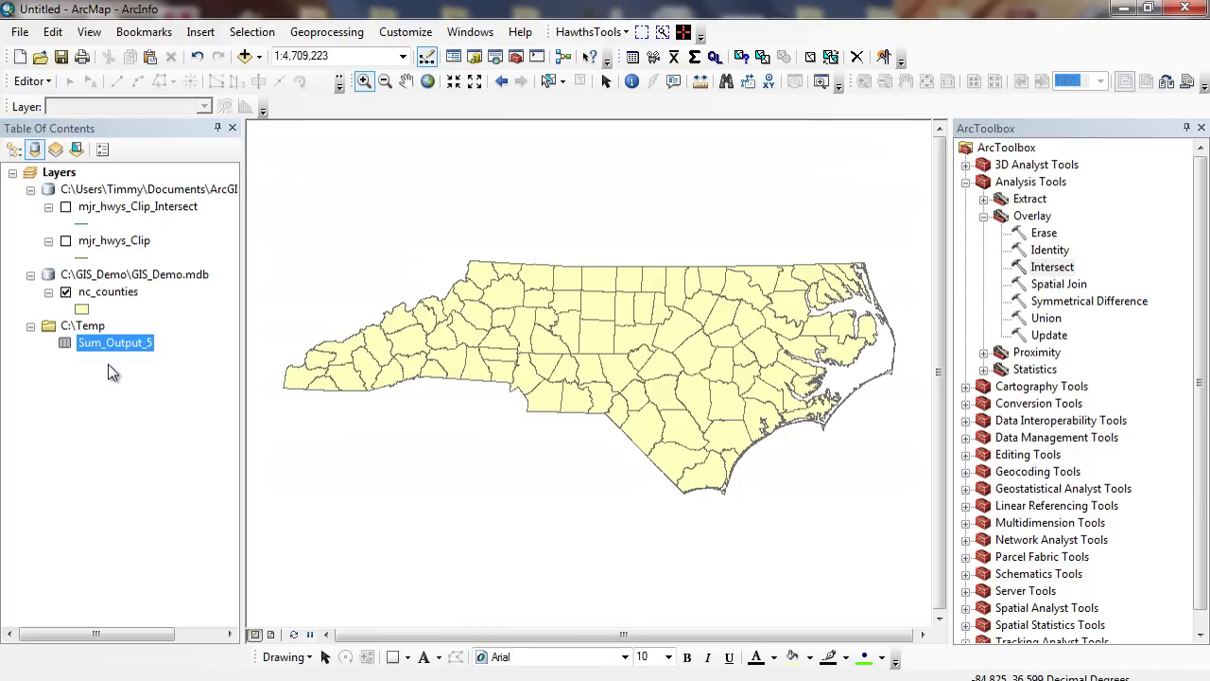
Step: Open the nc_counties attribute table
{"action": "left_click", "coordinate": [119, 292]}
{"action": "right_click", "coordinate": [119, 292]}
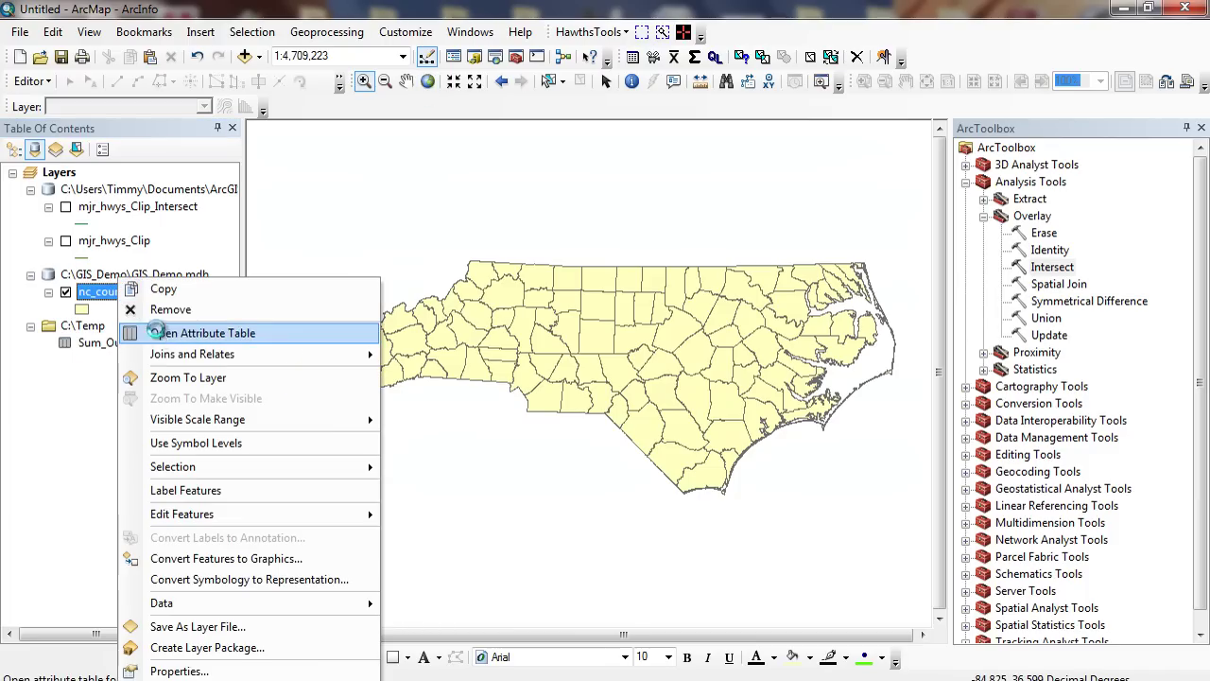
{"action": "left_click", "coordinate": [156, 333]}
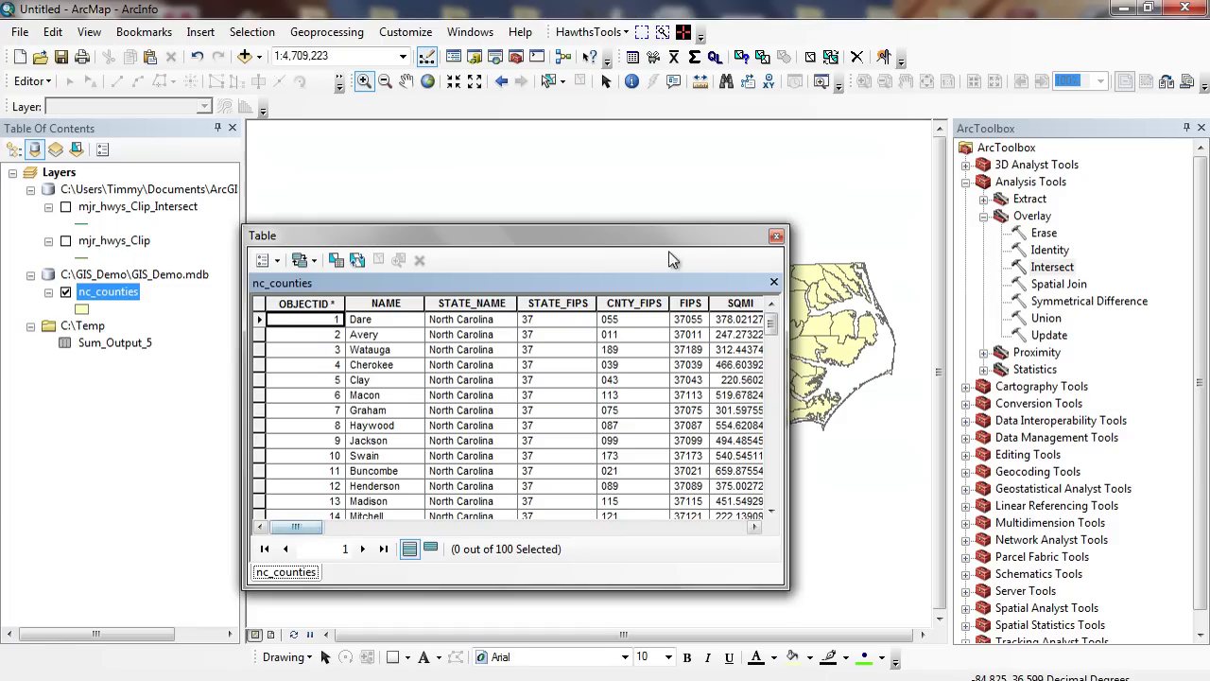
{"action": "left_click_drag", "start_coordinate": [652, 227], "coordinate": [553, 136]}
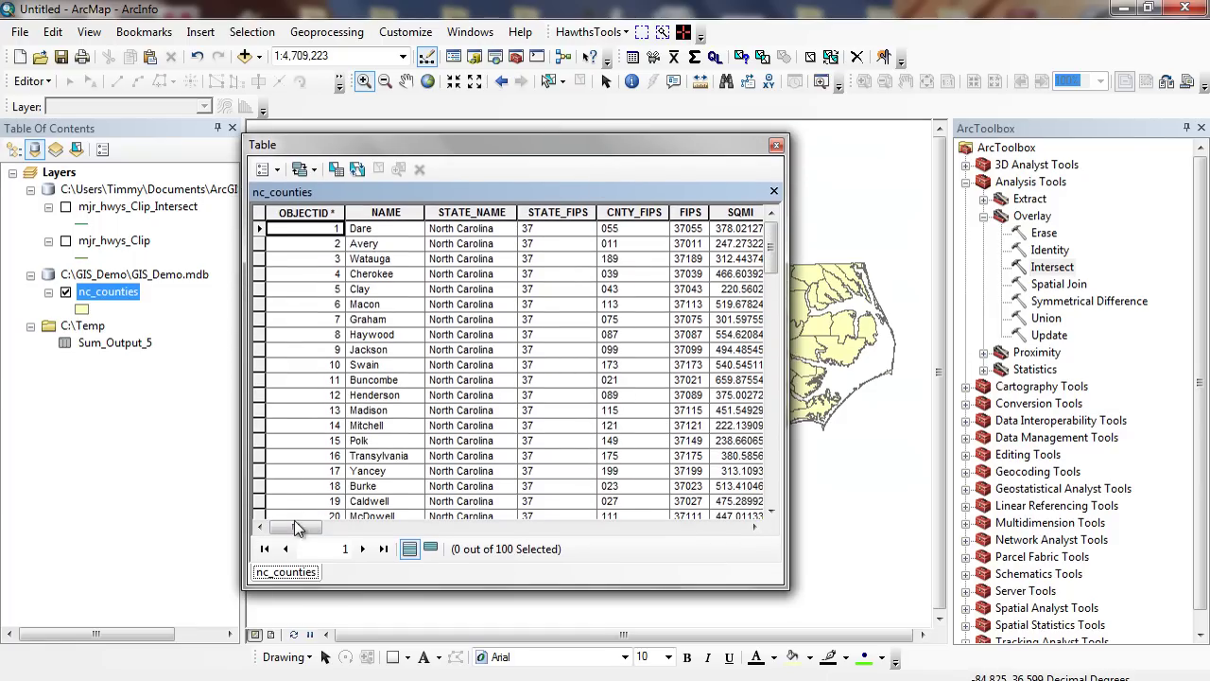
{"action": "left_click_drag", "start_coordinate": [296, 527], "coordinate": [738, 529]}
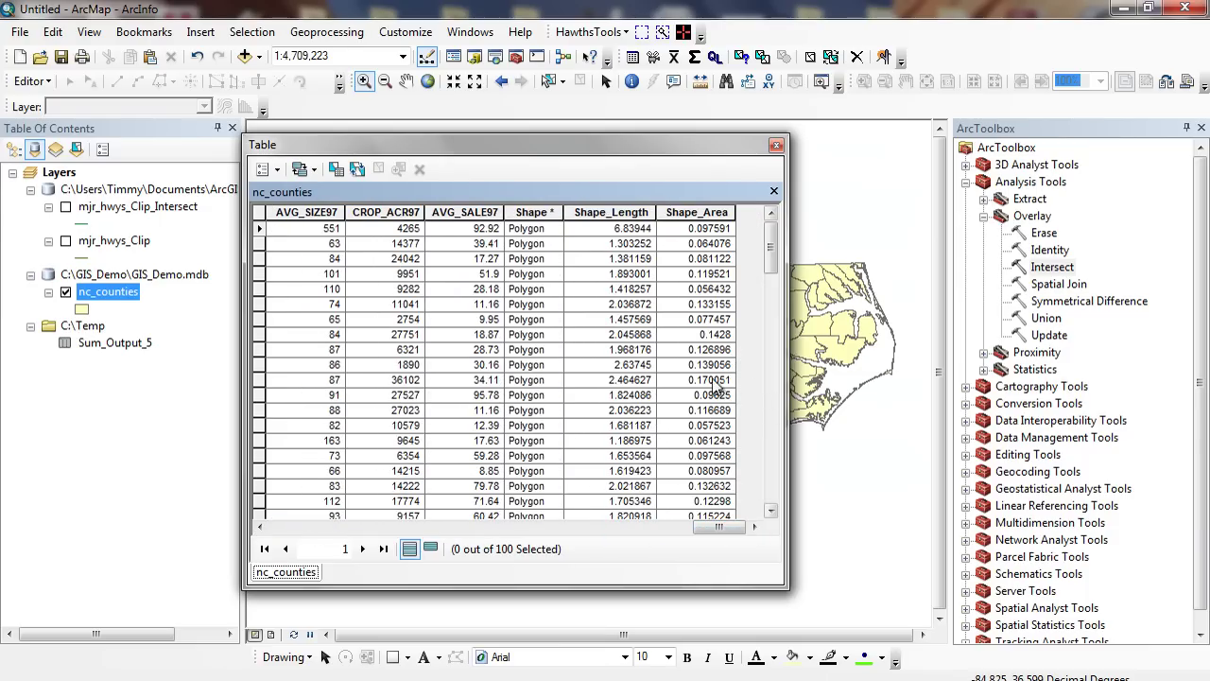
Step: Add a new empty field named CONGESTION to the nc_counties table
{"action": "left_click", "coordinate": [268, 169]}
{"action": "left_click", "coordinate": [305, 301]}
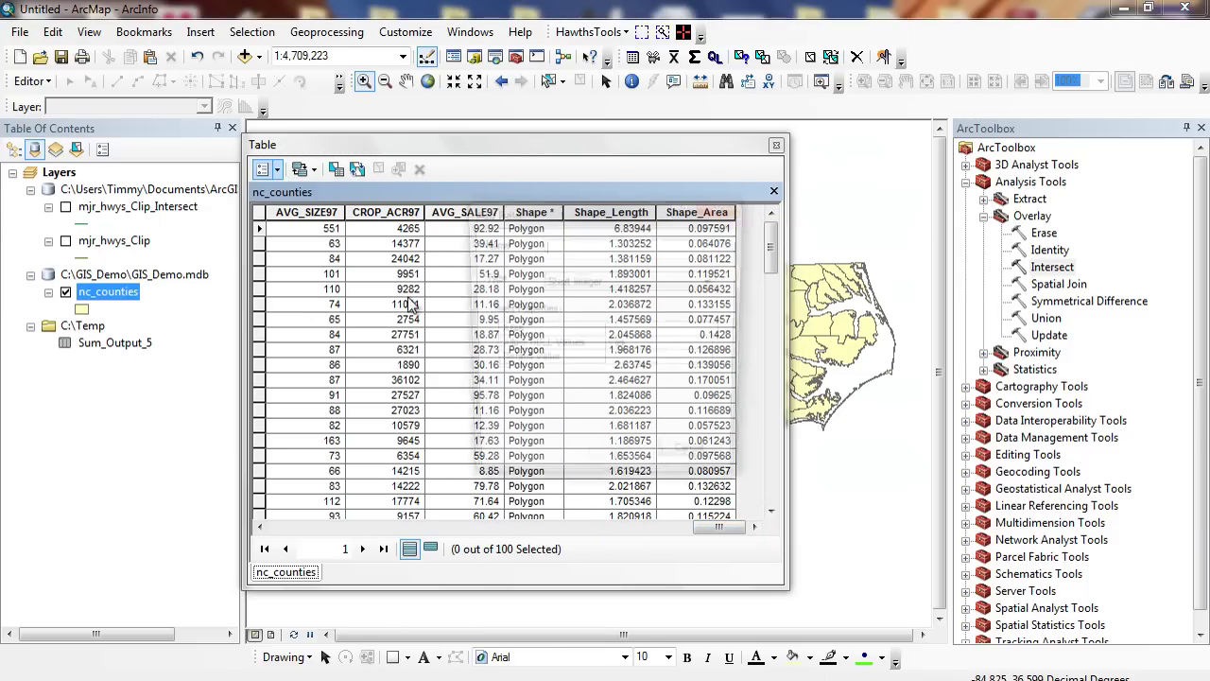
{"action": "type", "text": "CONG"}
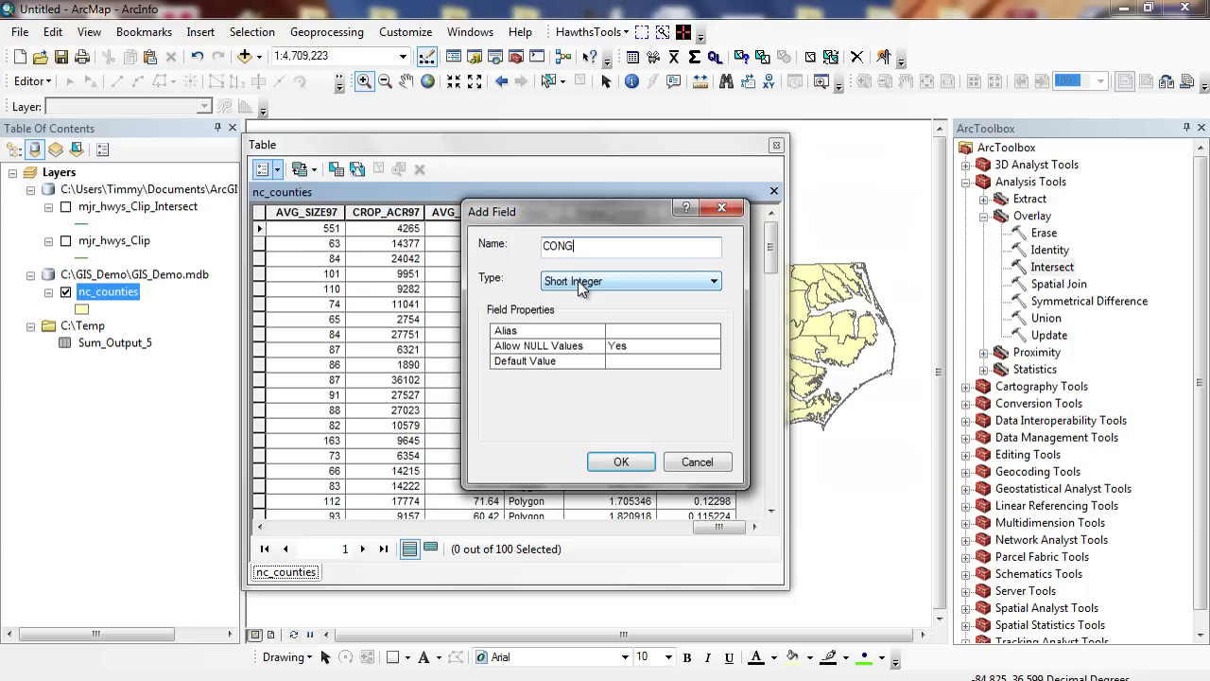
{"action": "type", "text": "ESTION"}
{"action": "key", "text": "Tab"}
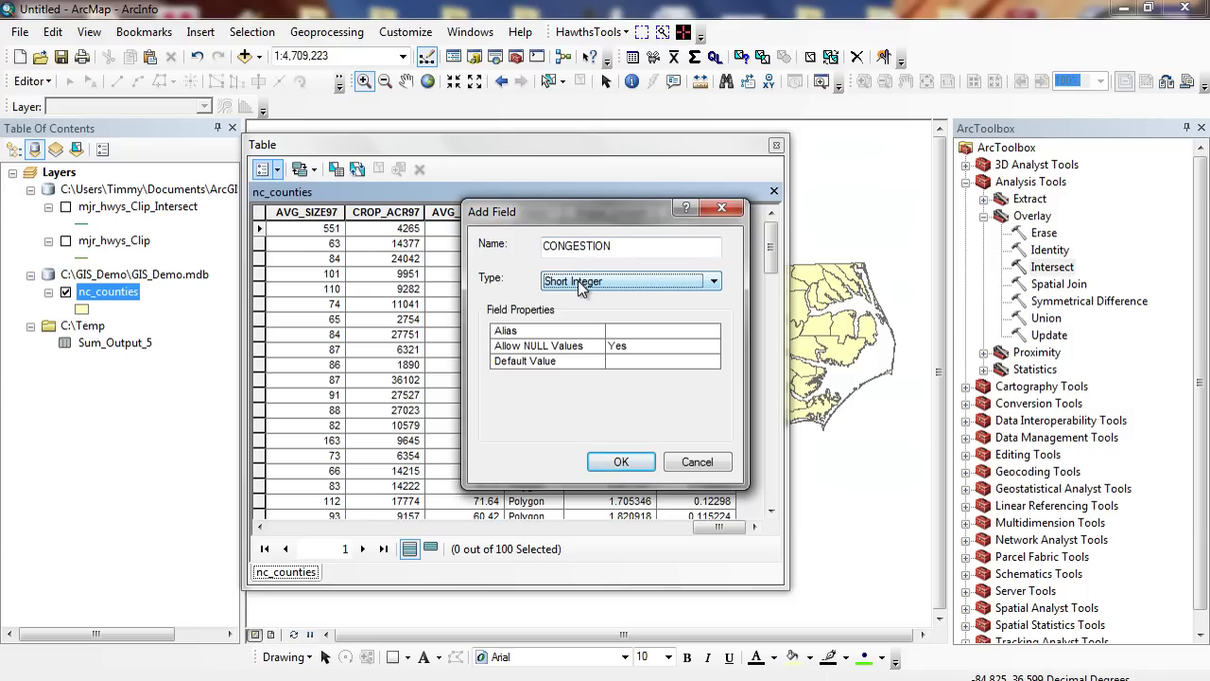
{"action": "scroll", "coordinate": [577, 280], "scroll_direction": "down", "scroll_amount": 3}
{"action": "left_click", "coordinate": [620, 463]}
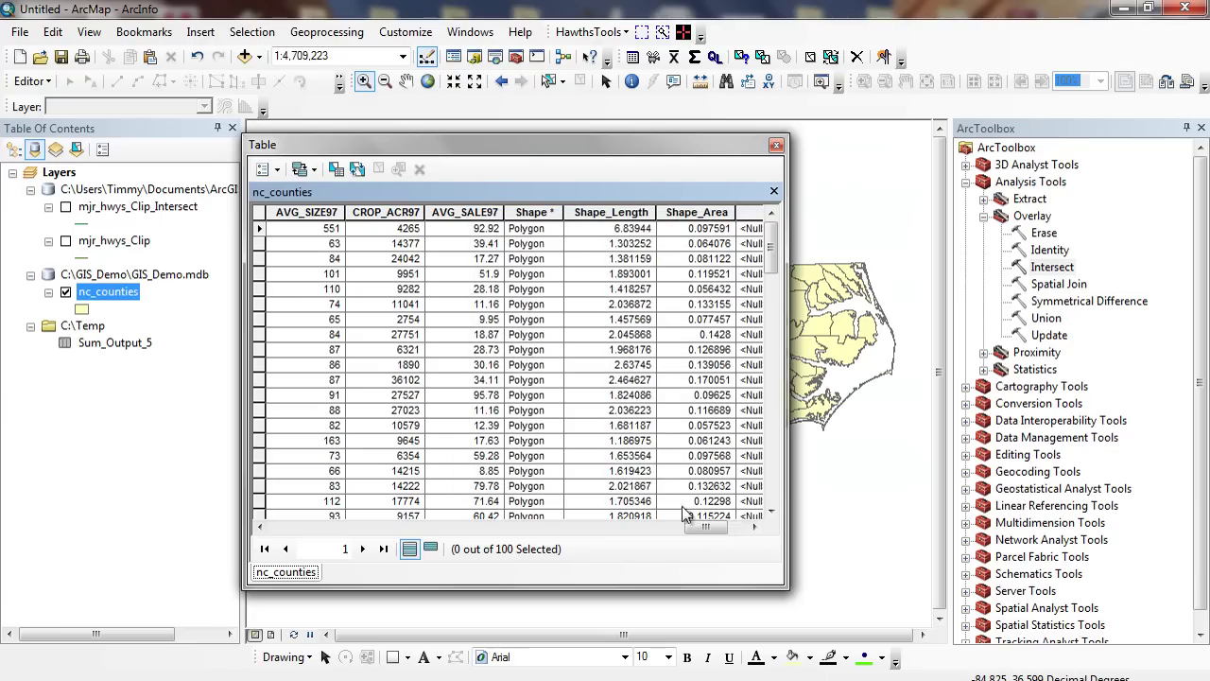
{"action": "left_click_drag", "start_coordinate": [717, 528], "coordinate": [735, 530]}
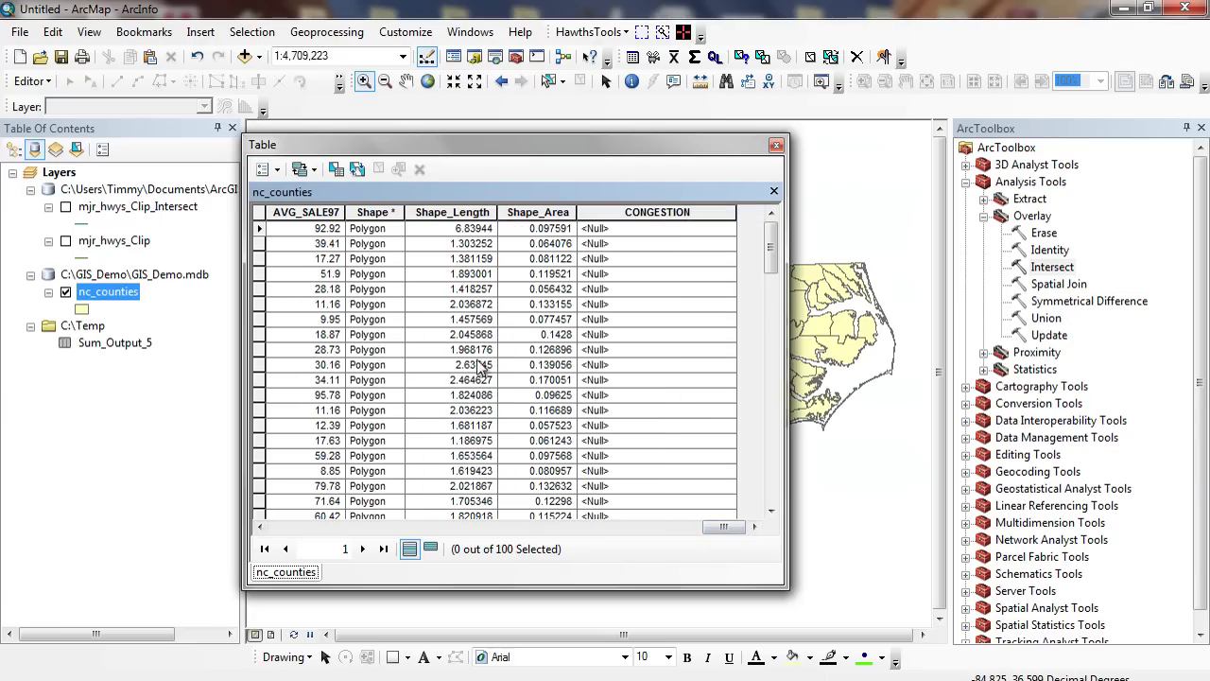
{"action": "right_click", "coordinate": [116, 301]}
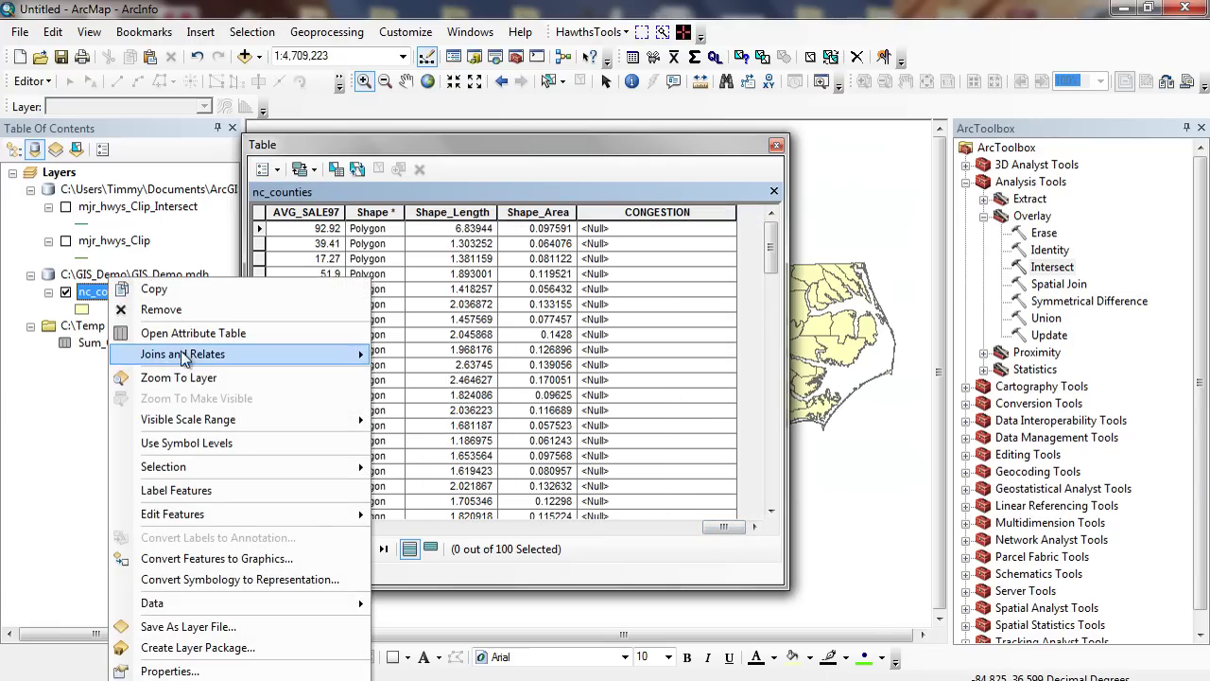
Step: Join Sum_Output_5 to nc_counties, matching NAME to NAME_1, and review the joined columns
{"action": "mouse_move", "coordinate": [180, 354]}
{"action": "left_click", "coordinate": [428, 357]}
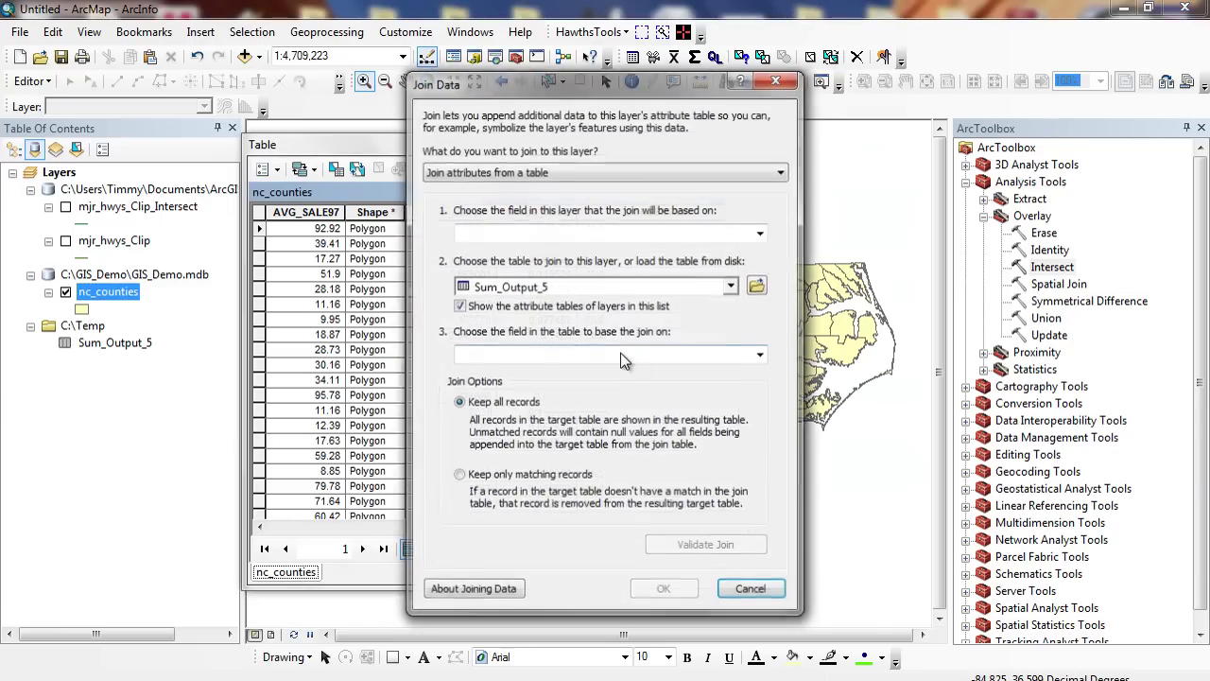
{"action": "left_click", "coordinate": [761, 233]}
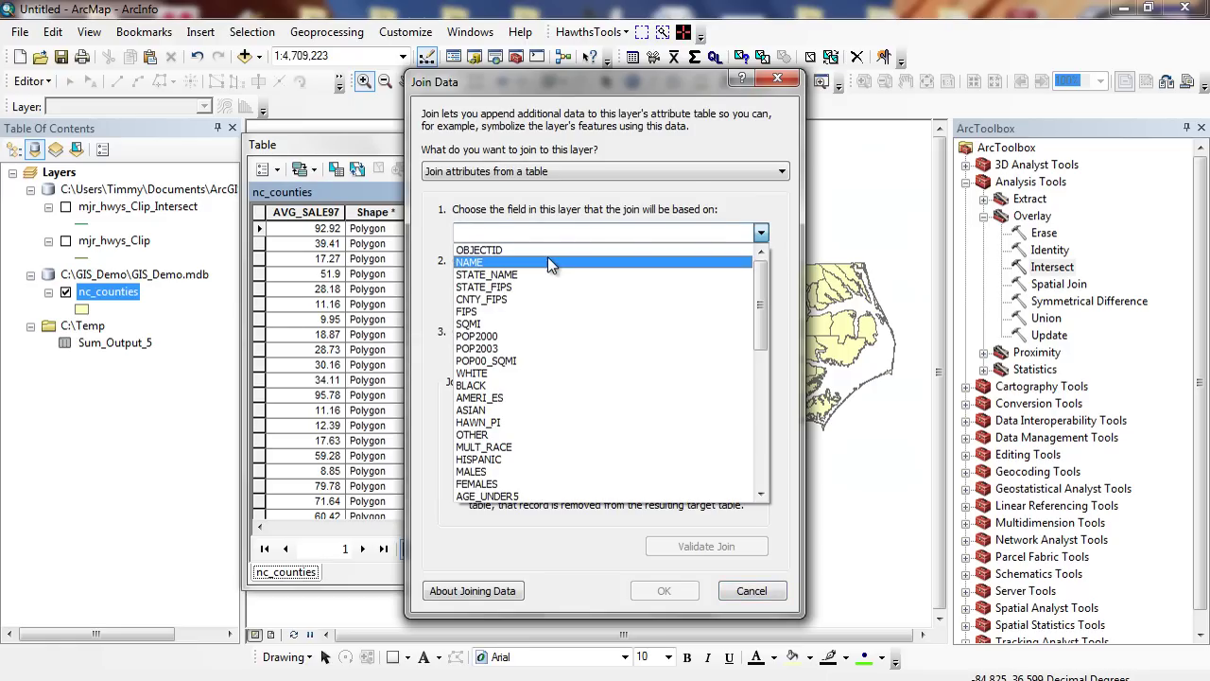
{"action": "left_click", "coordinate": [551, 262]}
{"action": "left_click", "coordinate": [761, 354]}
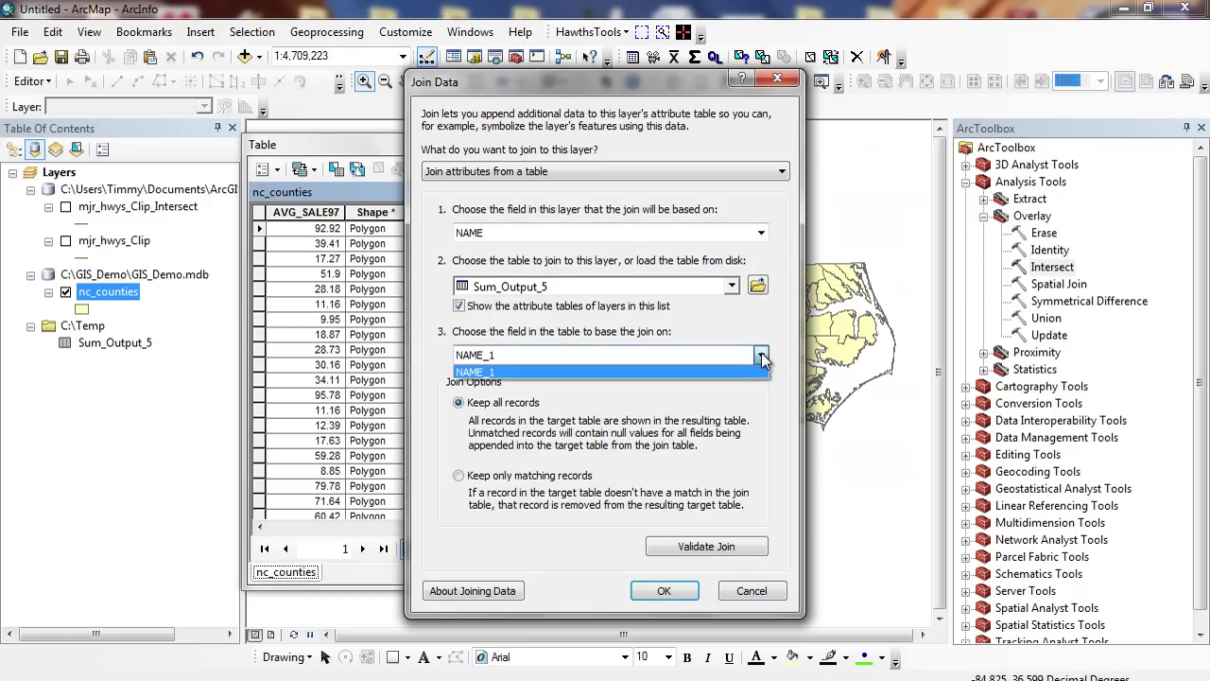
{"action": "left_click", "coordinate": [779, 338]}
{"action": "left_click", "coordinate": [665, 591]}
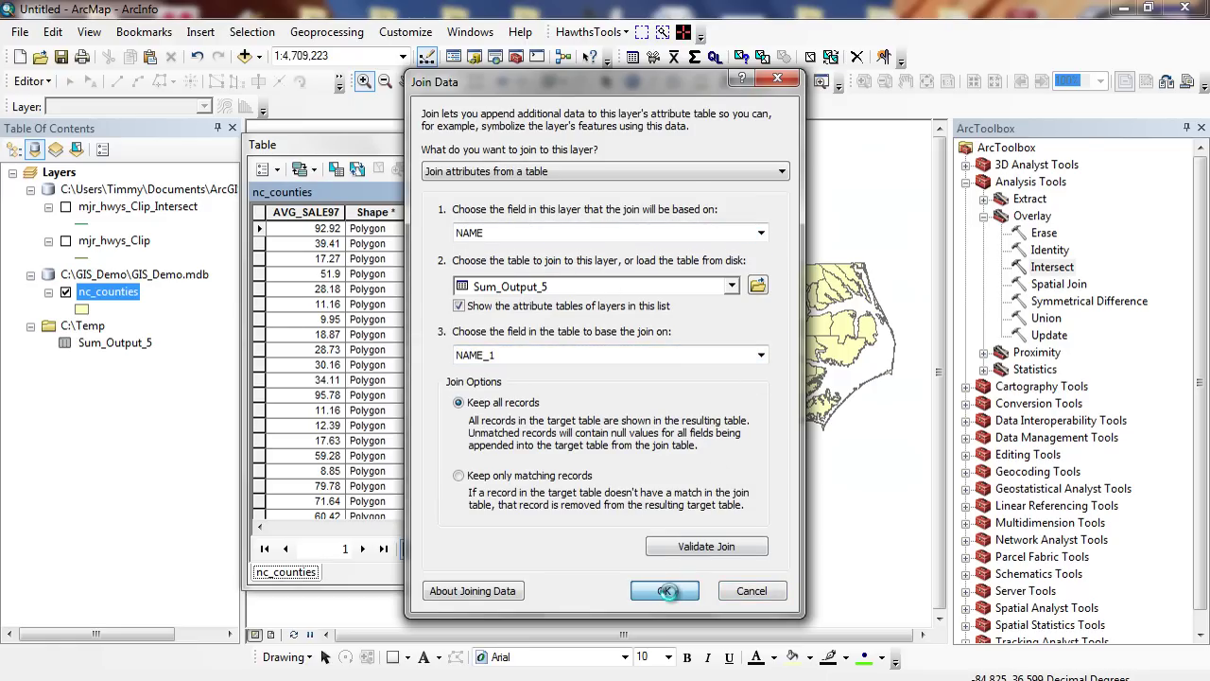
{"action": "left_click_drag", "start_coordinate": [673, 527], "coordinate": [722, 530]}
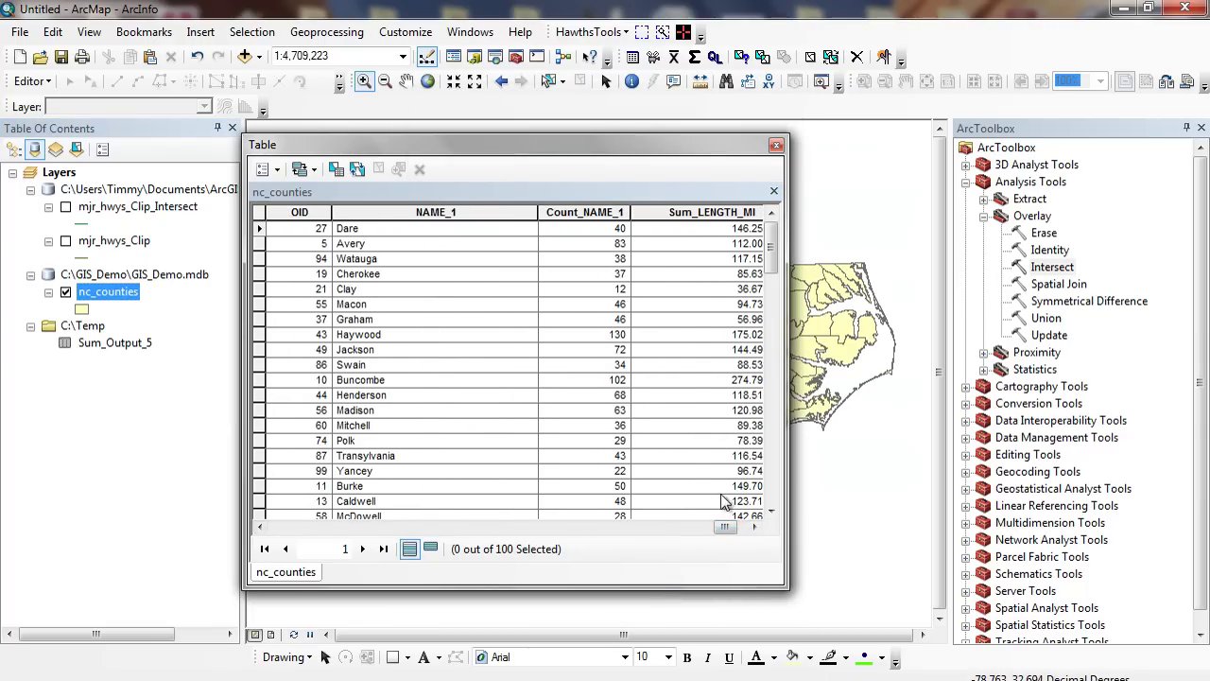
{"action": "left_click_drag", "start_coordinate": [724, 527], "coordinate": [696, 529]}
{"action": "right_click", "coordinate": [666, 212]}
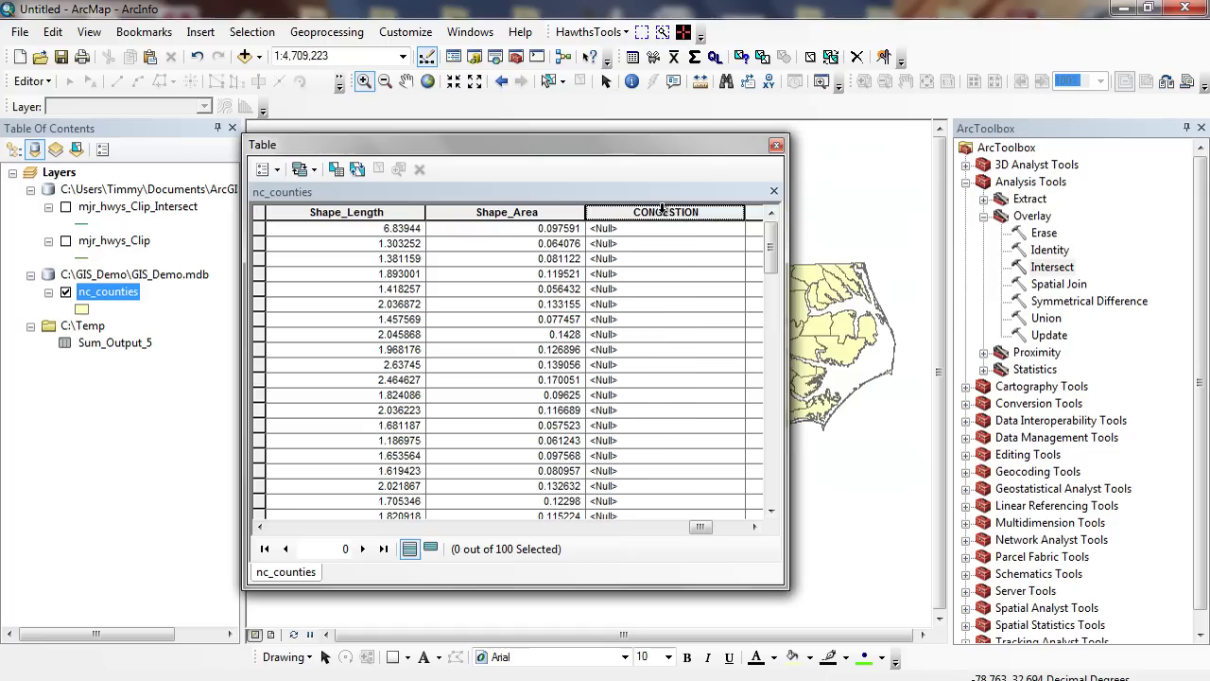
Step: Calculate CONGESTION as [nc_counties.POP2003] / [Sum_Output_5.Sum_LENGTH] for all counties
{"action": "left_click", "coordinate": [728, 332]}
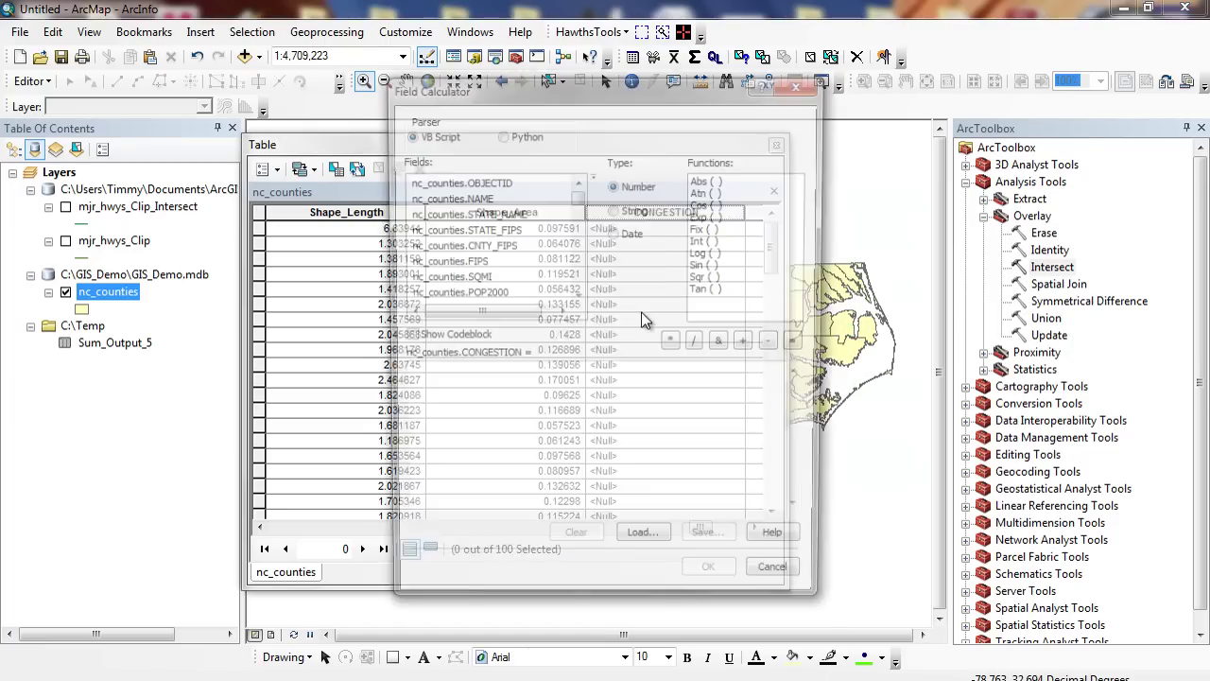
{"action": "left_click_drag", "start_coordinate": [578, 206], "coordinate": [579, 211]}
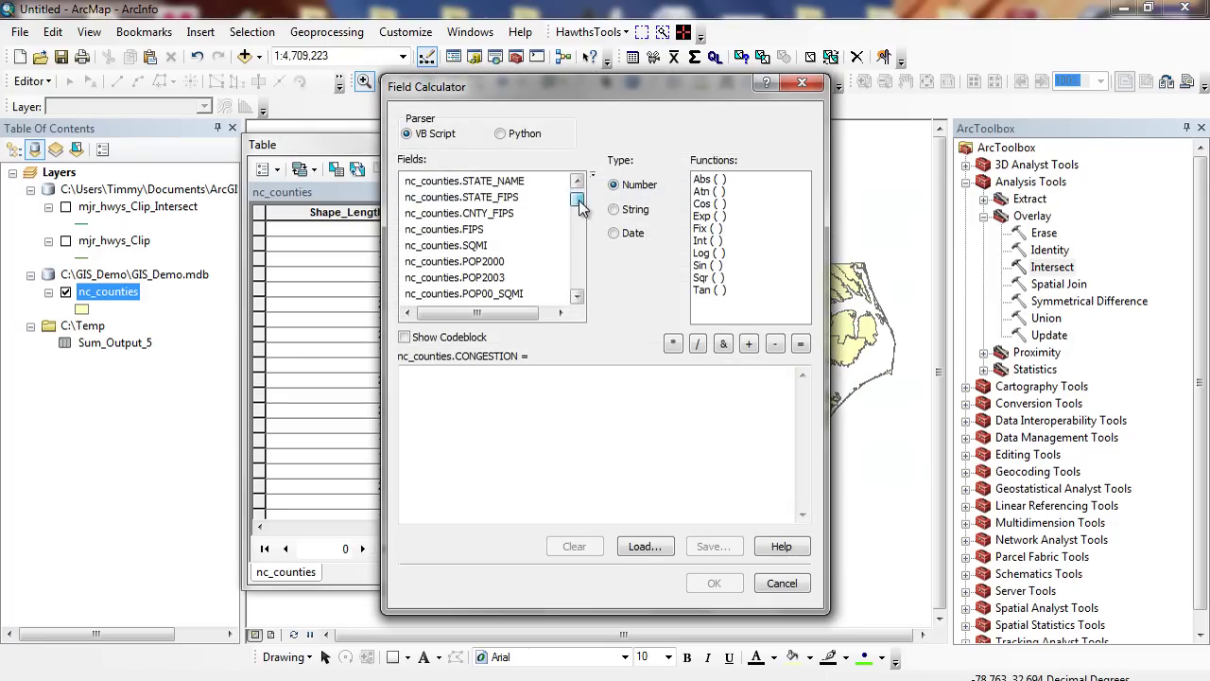
{"action": "double_click", "coordinate": [494, 277]}
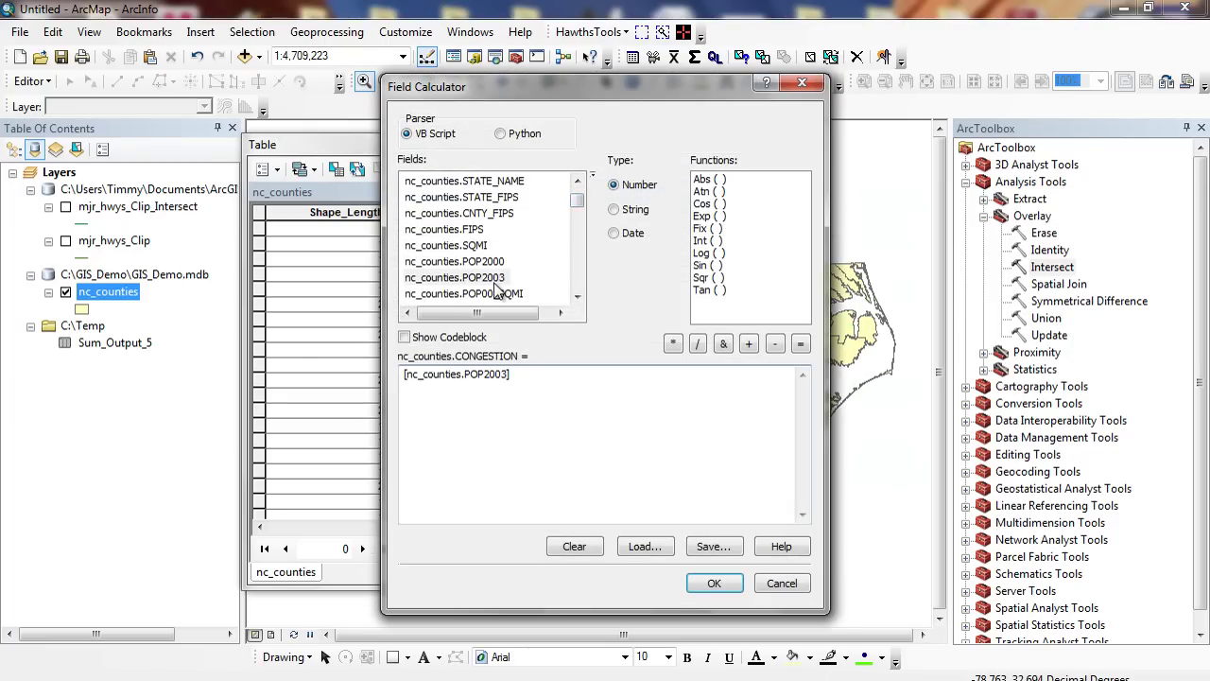
{"action": "type", "text": "/"}
{"action": "left_click_drag", "start_coordinate": [579, 199], "coordinate": [577, 270]}
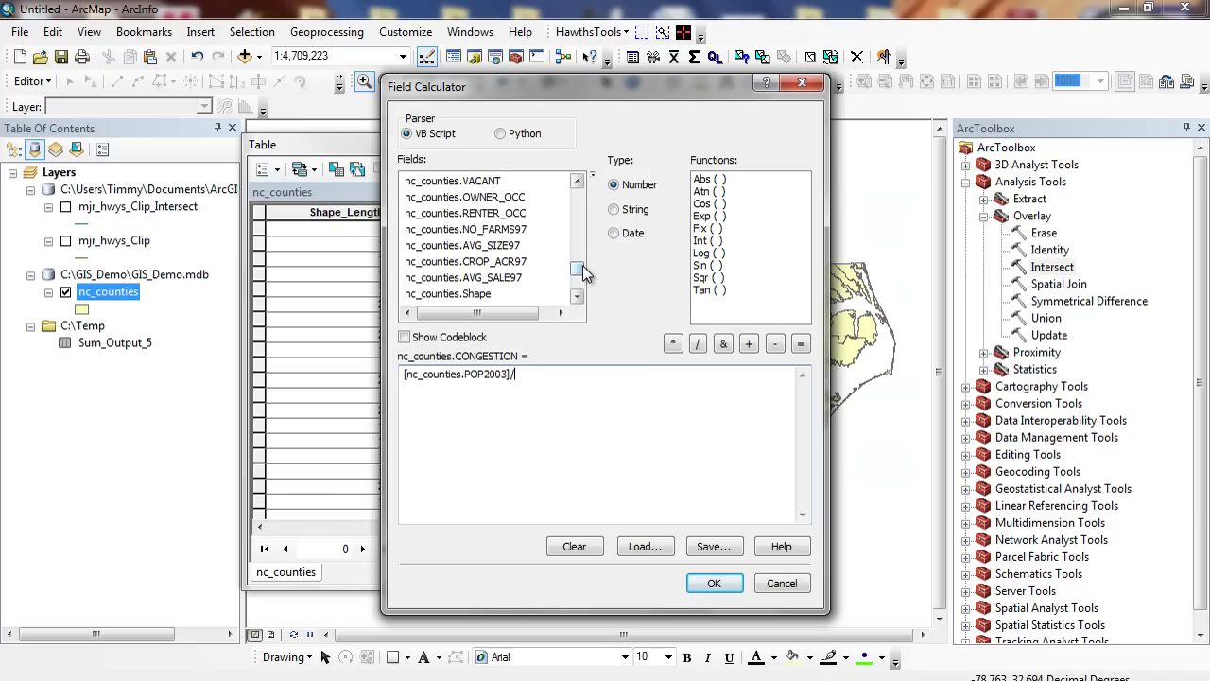
{"action": "left_click_drag", "start_coordinate": [584, 273], "coordinate": [584, 289]}
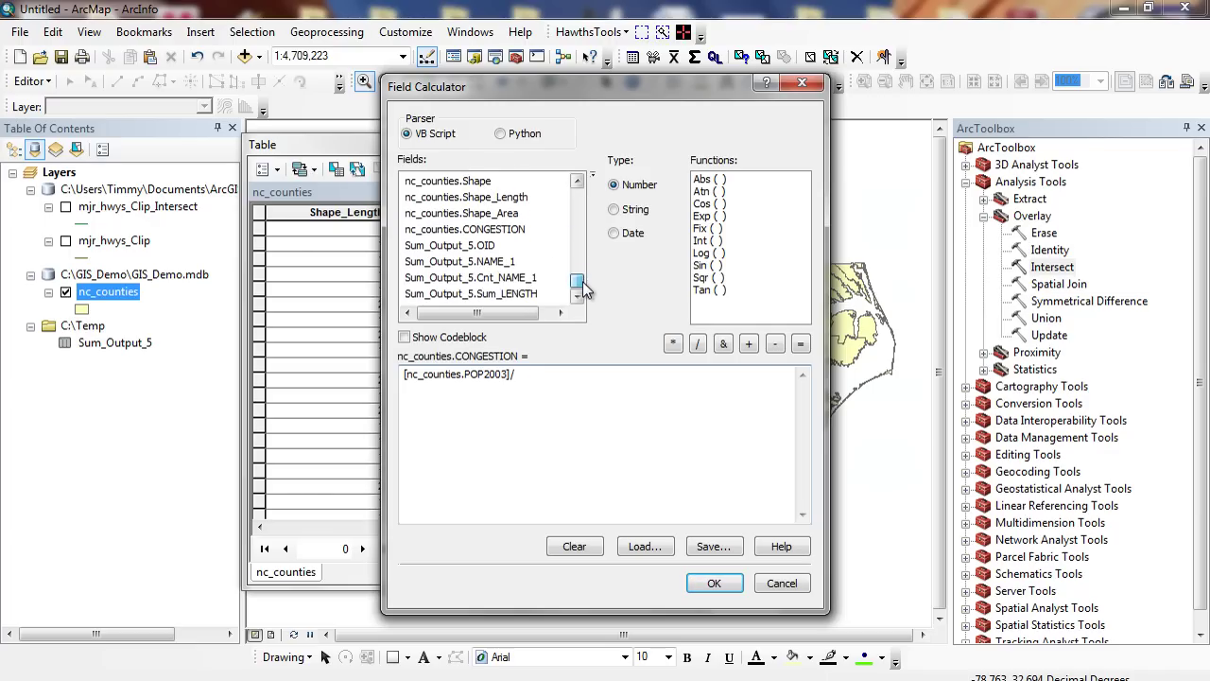
{"action": "double_click", "coordinate": [443, 294]}
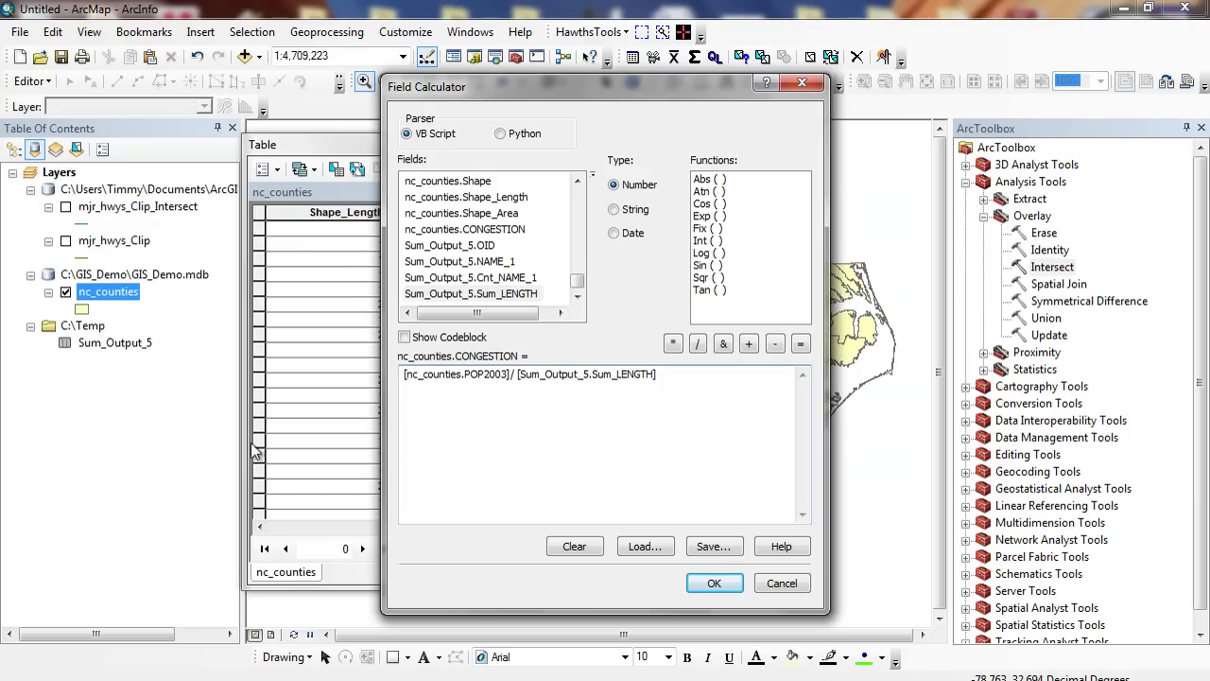
{"action": "left_click", "coordinate": [715, 583]}
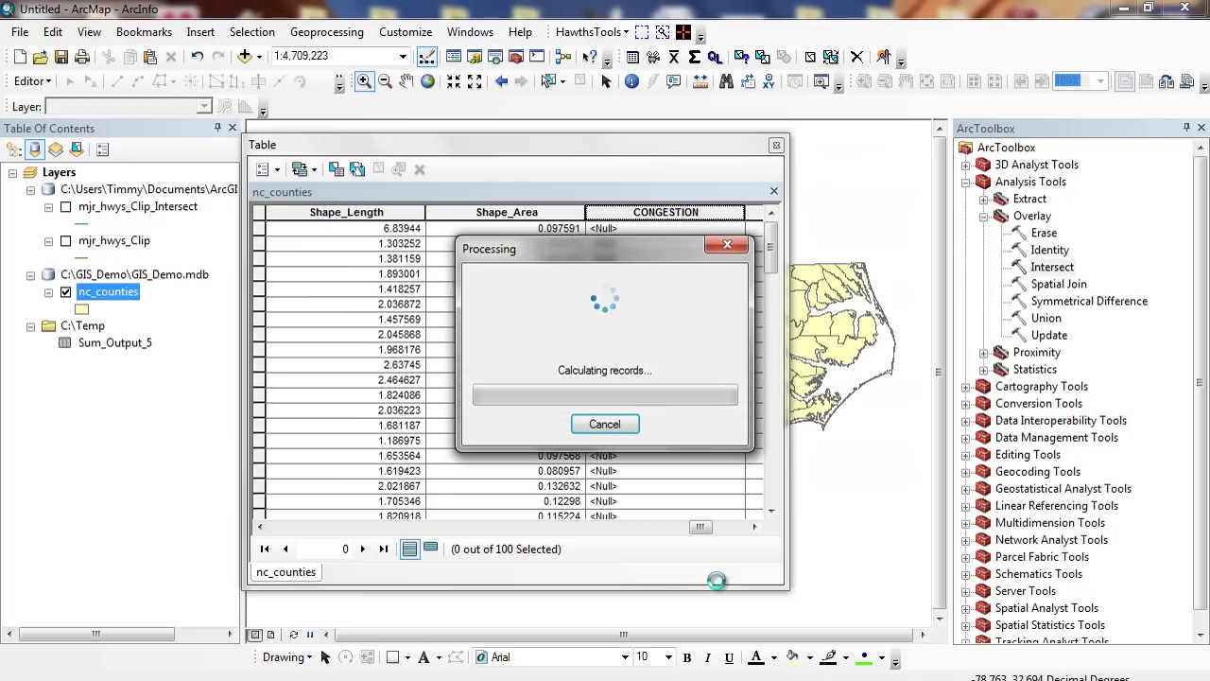
Step: Sort the table by CONGESTION, highest first, and scroll through the values
{"action": "right_click", "coordinate": [688, 214]}
{"action": "left_click", "coordinate": [762, 248]}
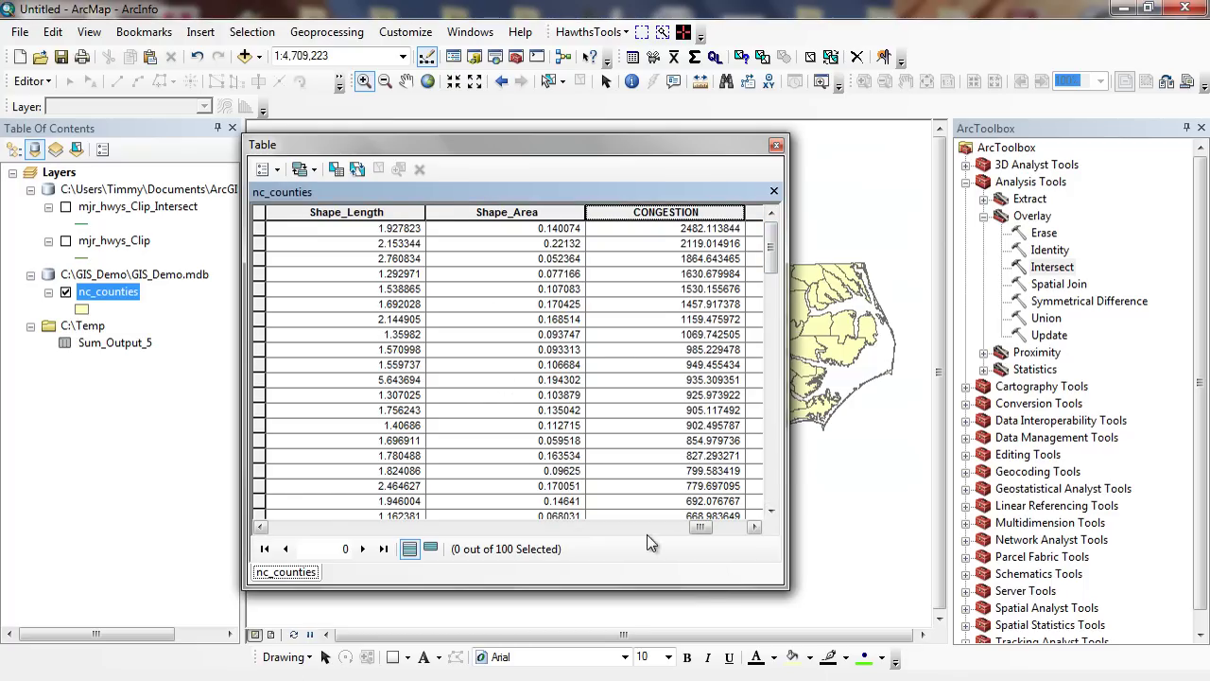
{"action": "left_click_drag", "start_coordinate": [700, 527], "coordinate": [284, 528]}
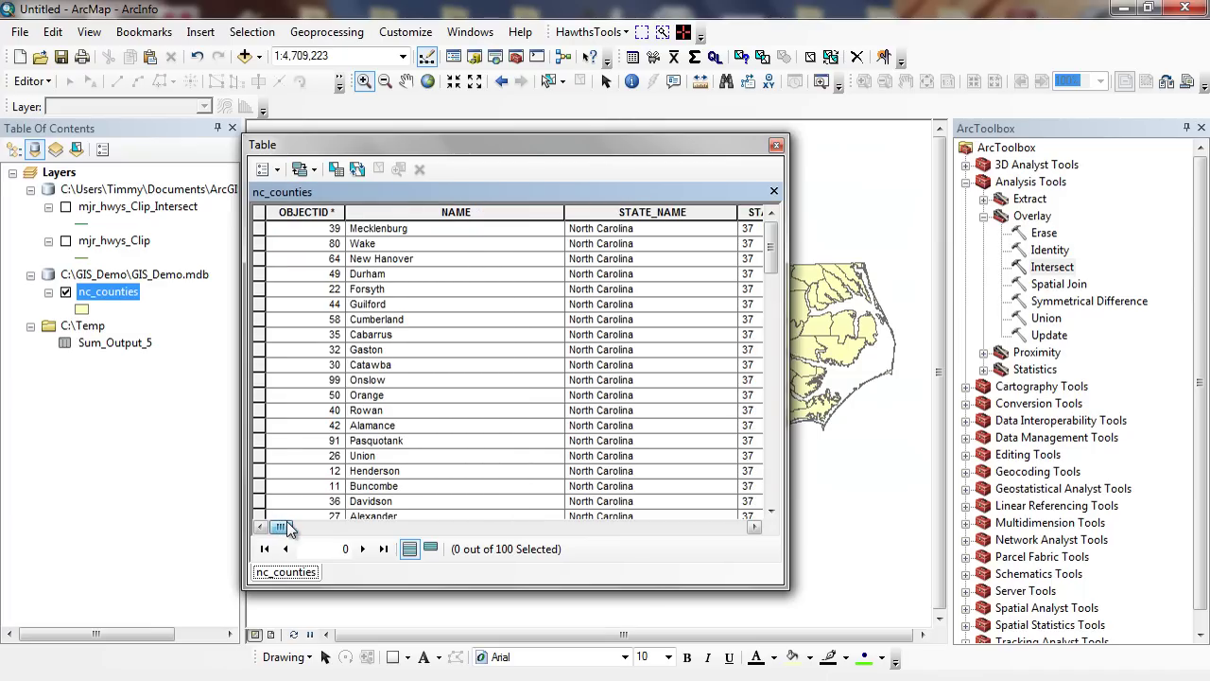
{"action": "left_click_drag", "start_coordinate": [288, 529], "coordinate": [705, 541]}
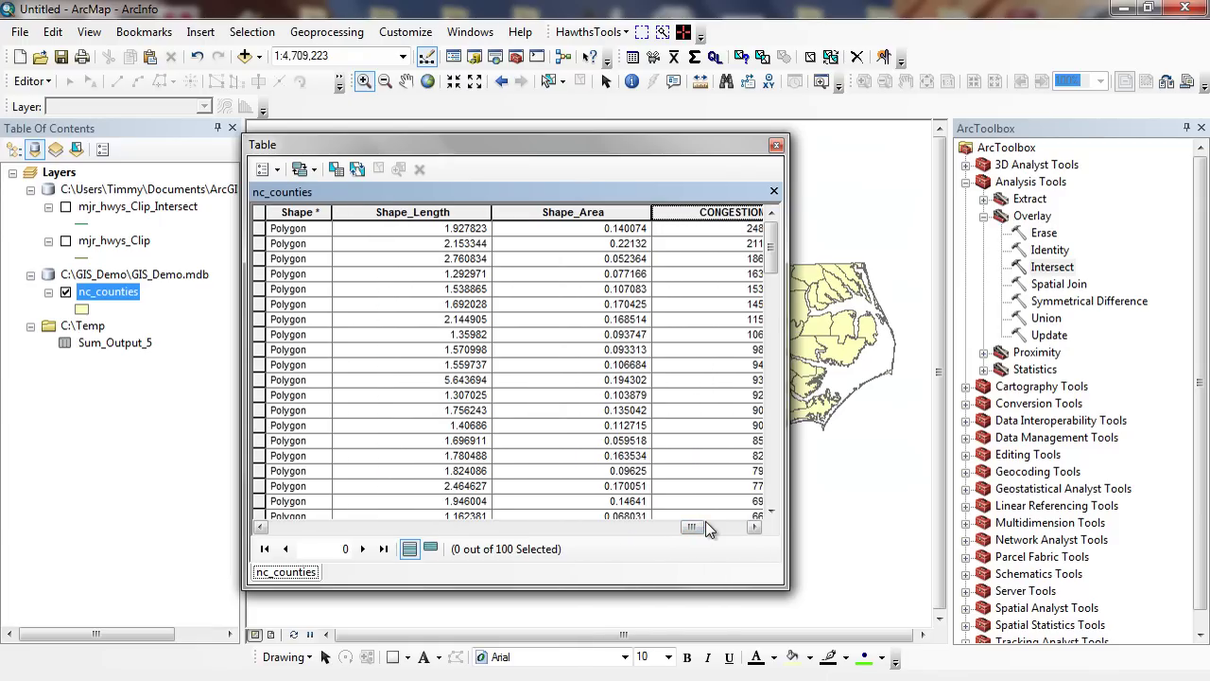
{"action": "left_click_drag", "start_coordinate": [771, 235], "coordinate": [768, 506]}
{"action": "left_click_drag", "start_coordinate": [704, 540], "coordinate": [284, 537]}
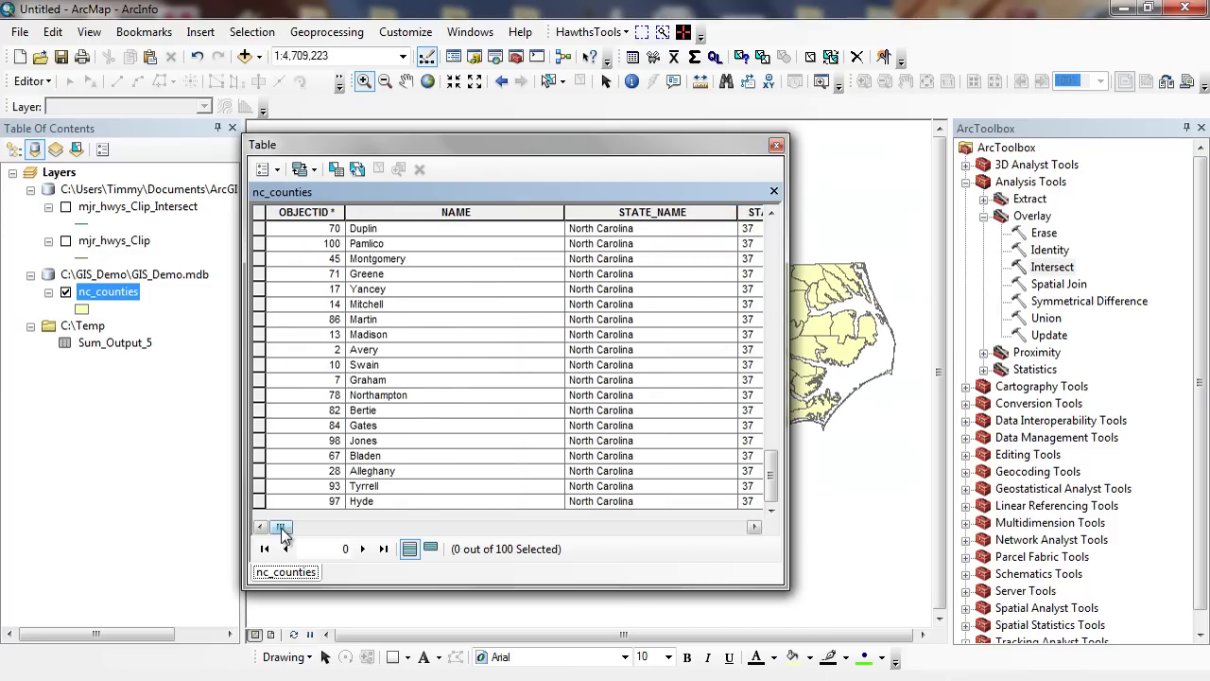
Step: Sort counties by NAME from Z to A and select the Robeson row
{"action": "right_click", "coordinate": [486, 214]}
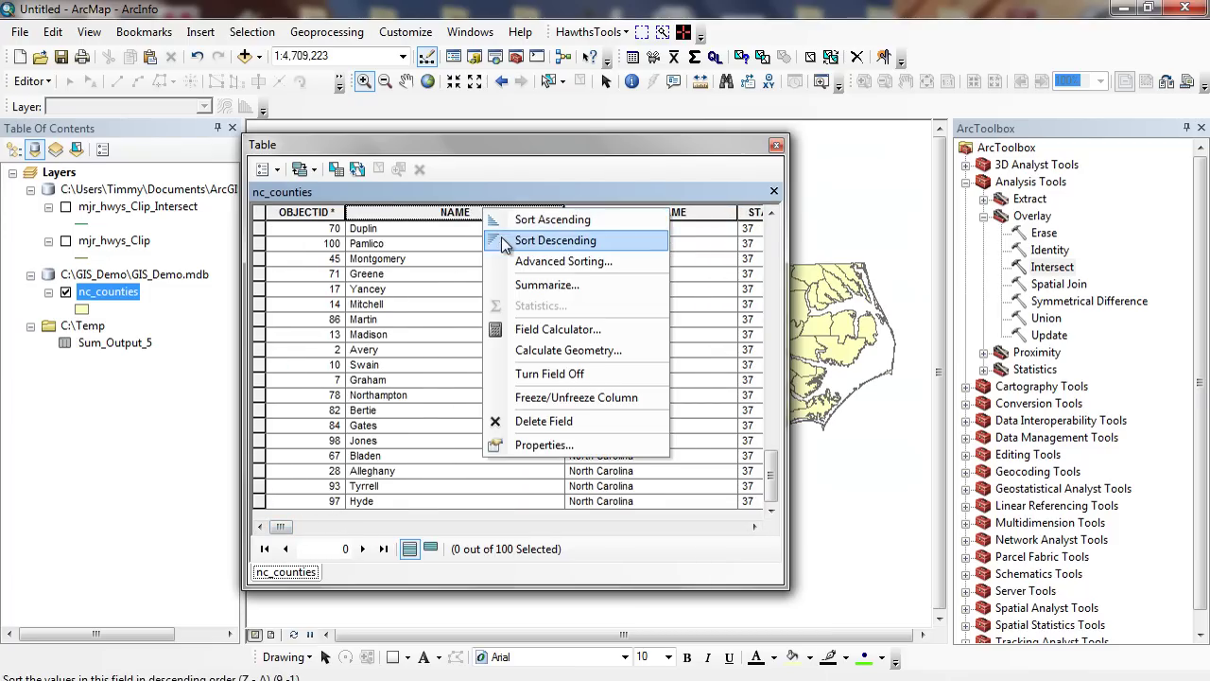
{"action": "left_click", "coordinate": [526, 235]}
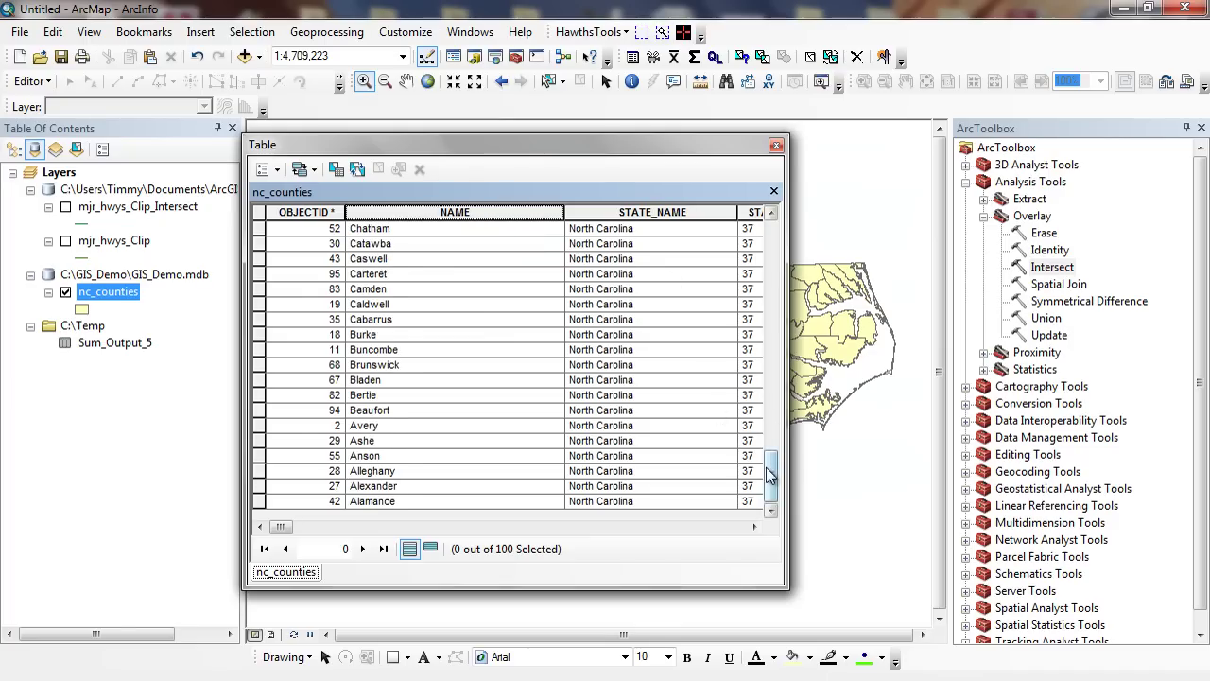
{"action": "left_click_drag", "start_coordinate": [769, 469], "coordinate": [768, 299]}
{"action": "left_click", "coordinate": [261, 291]}
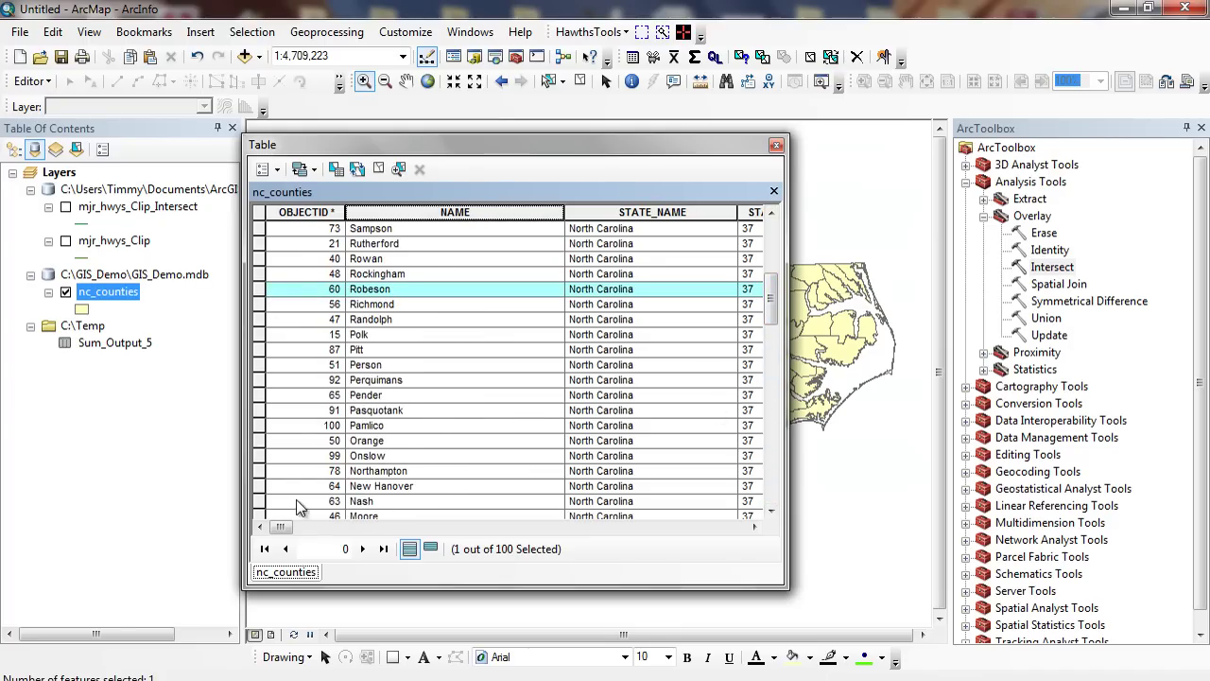
{"action": "left_click_drag", "start_coordinate": [286, 531], "coordinate": [712, 535]}
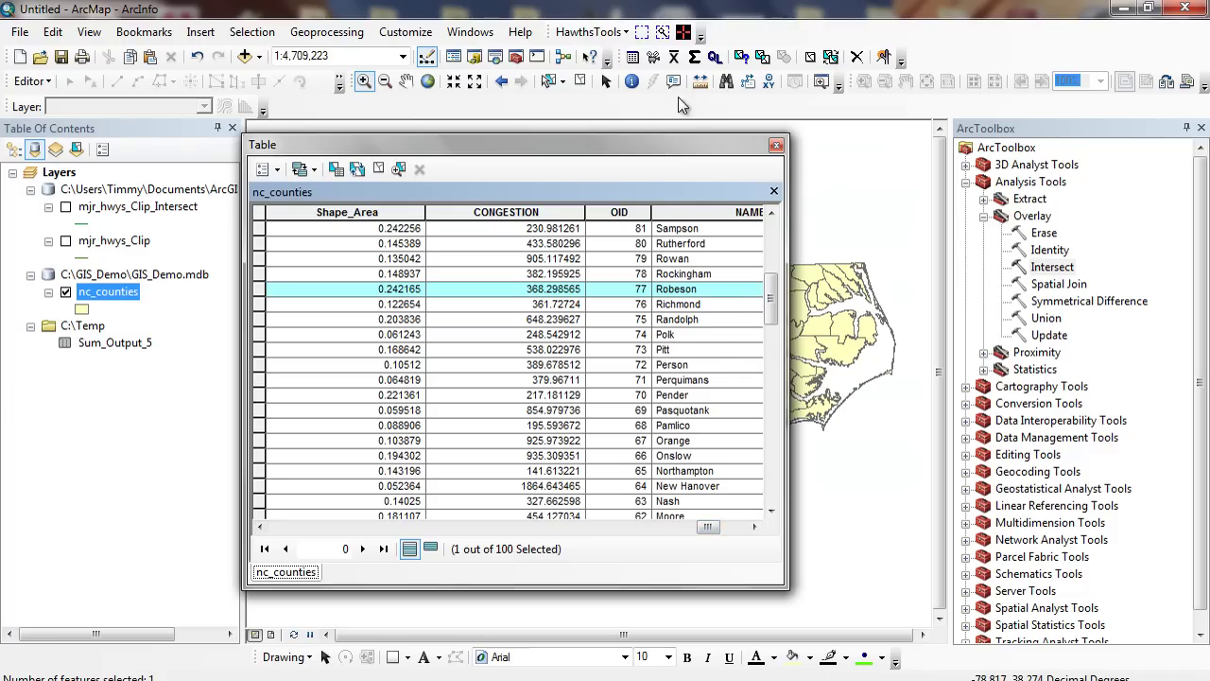
Step: Clear the selection, close the table, and shade counties in graduated colours by Sum_LENGTH_MI
{"action": "left_click", "coordinate": [810, 57]}
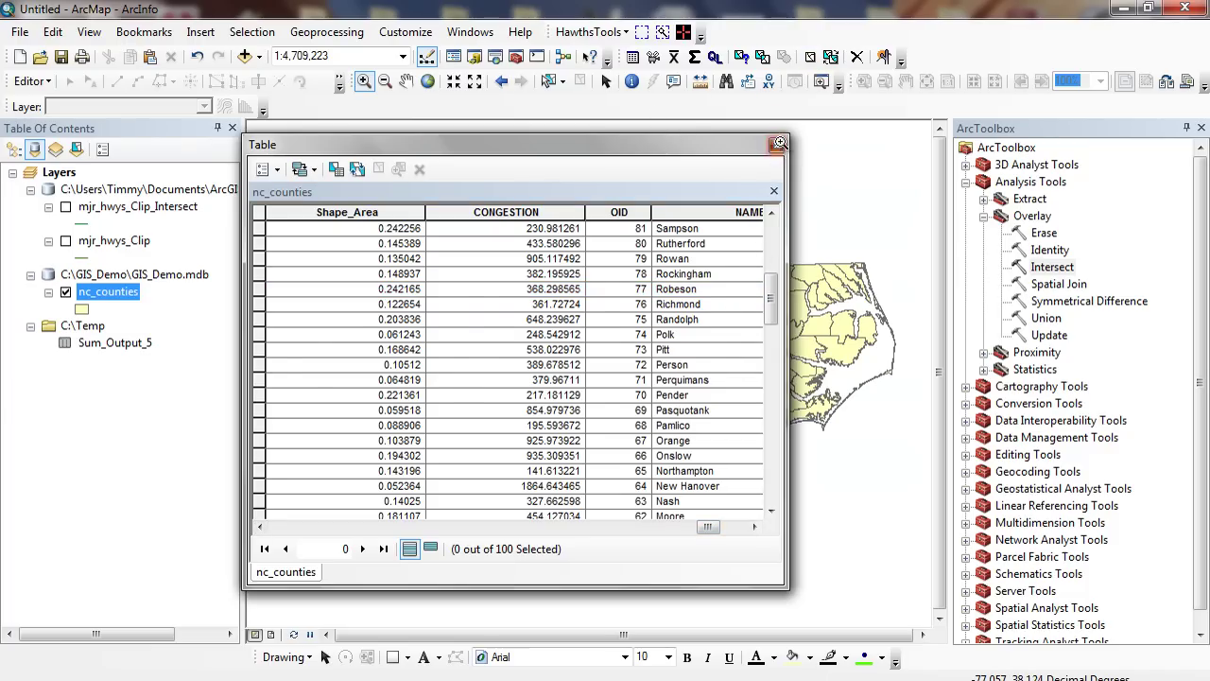
{"action": "left_click", "coordinate": [775, 145]}
{"action": "left_click", "coordinate": [121, 292]}
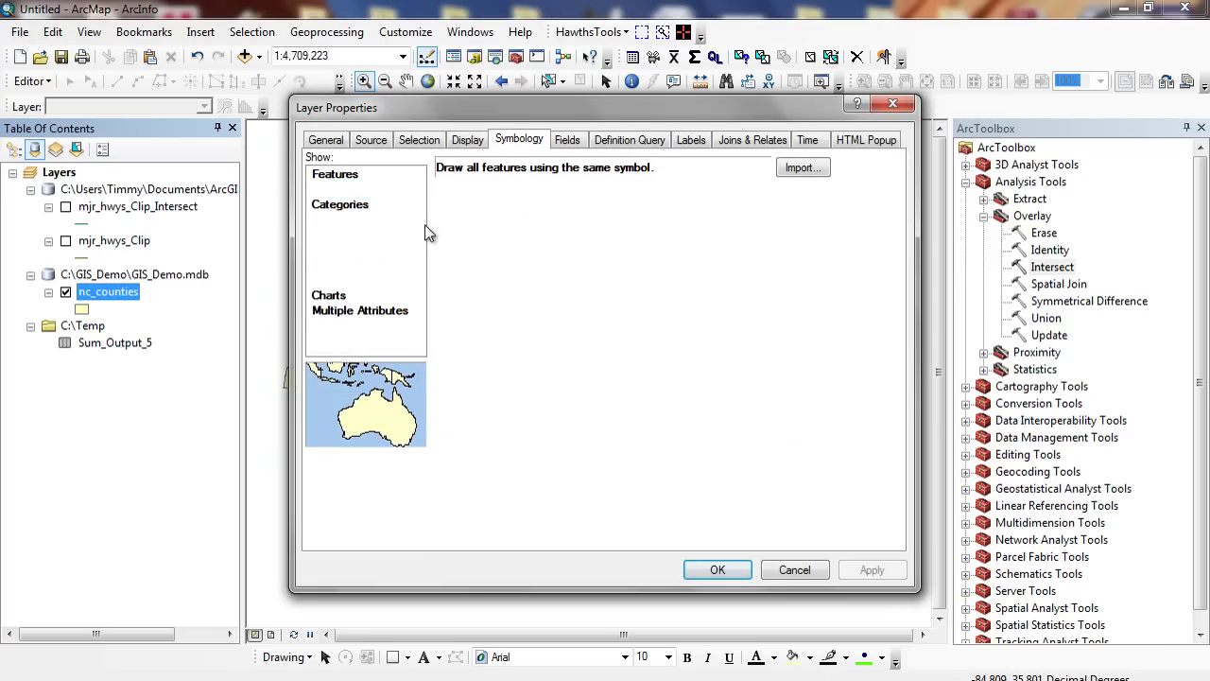
{"action": "left_click", "coordinate": [639, 206]}
{"action": "left_click_drag", "start_coordinate": [639, 268], "coordinate": [641, 433]}
{"action": "left_click", "coordinate": [591, 466]}
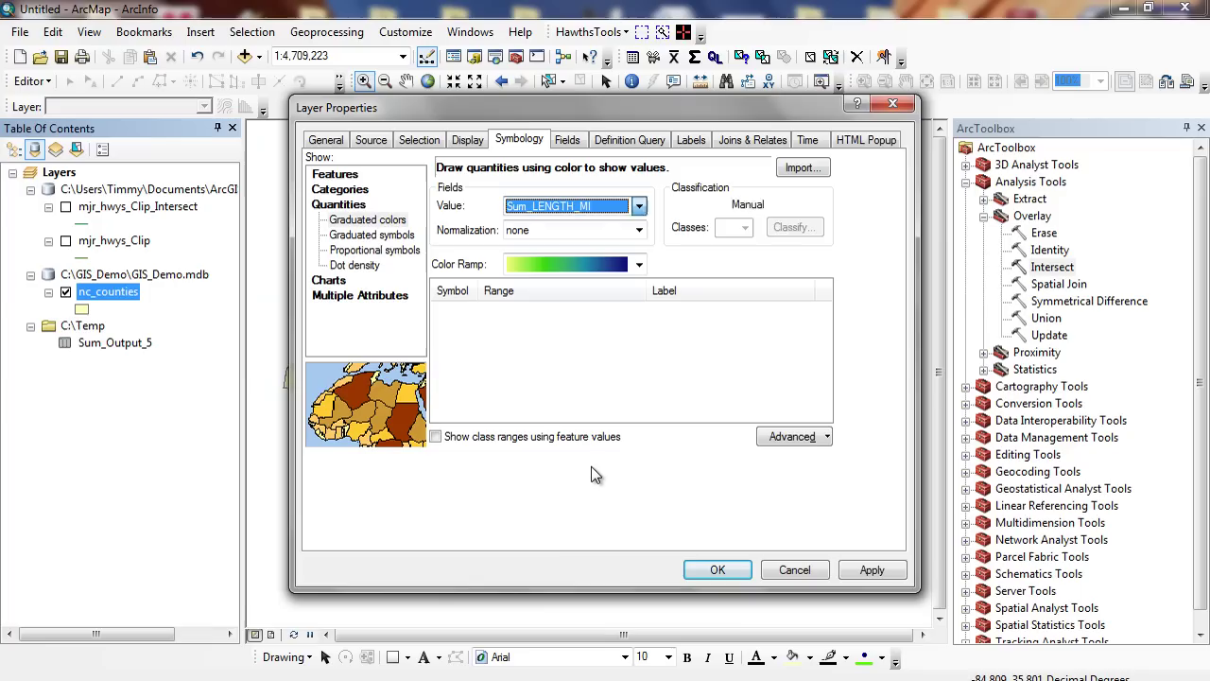
{"action": "left_click", "coordinate": [716, 570]}
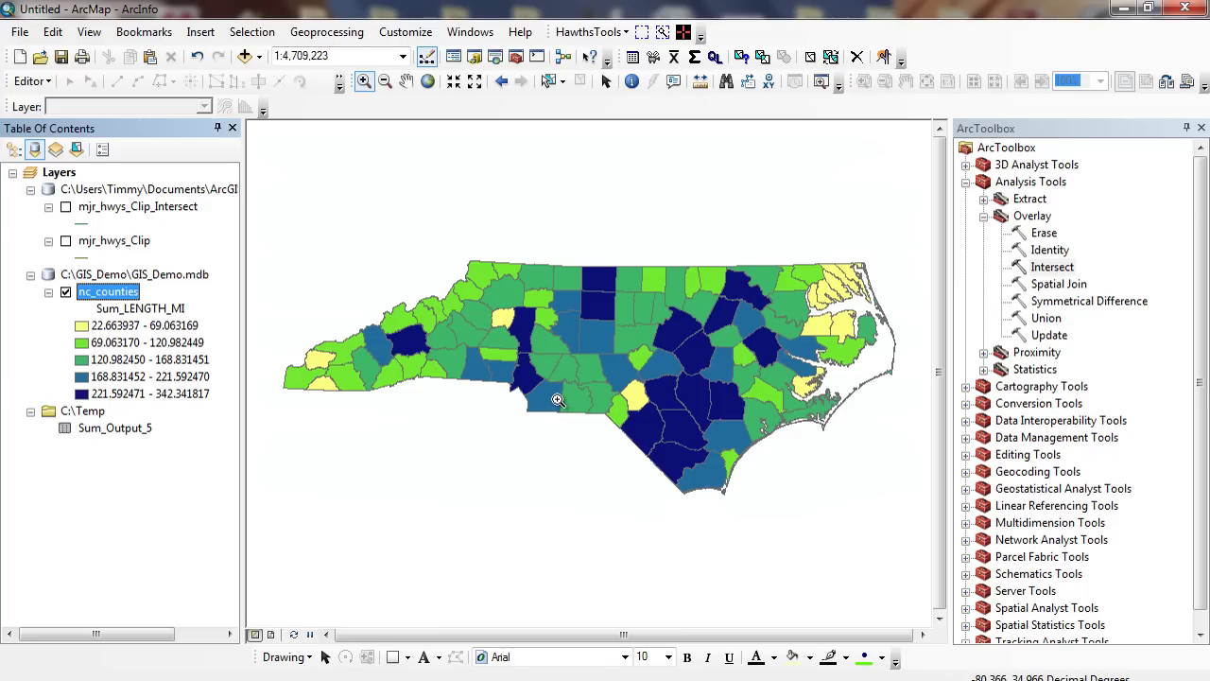
Step: Symbolize nc_counties by CONGESTION using Quantile classification
{"action": "double_click", "coordinate": [116, 295]}
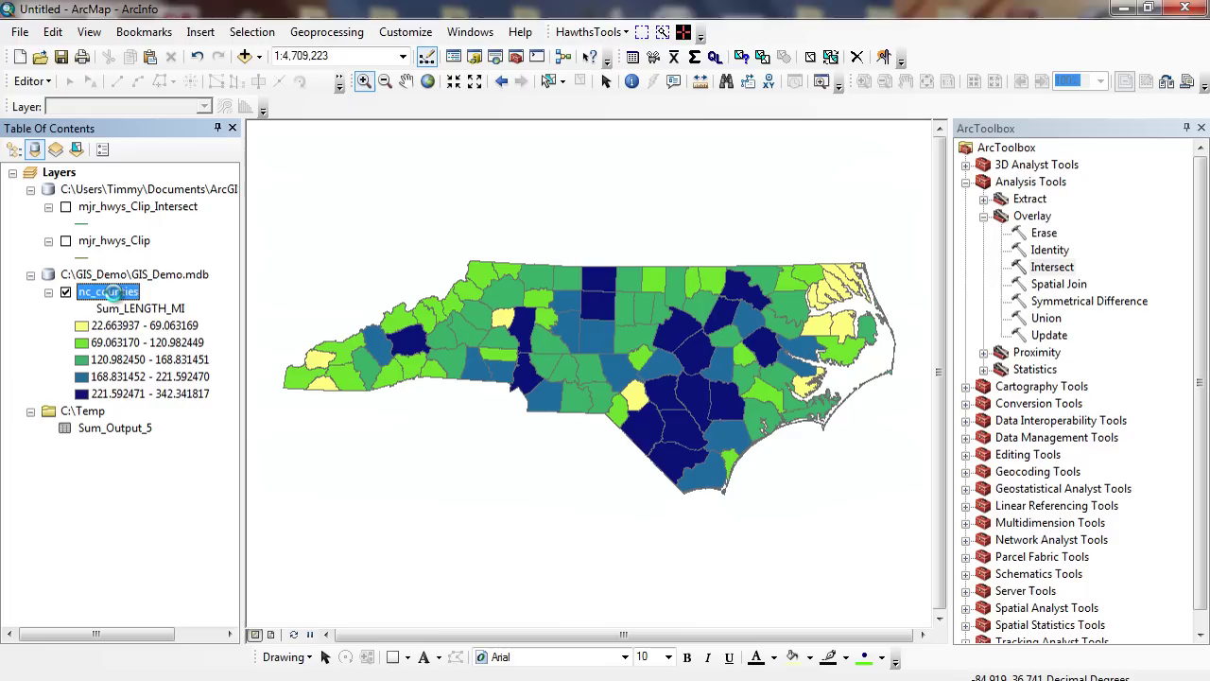
{"action": "left_click", "coordinate": [639, 206]}
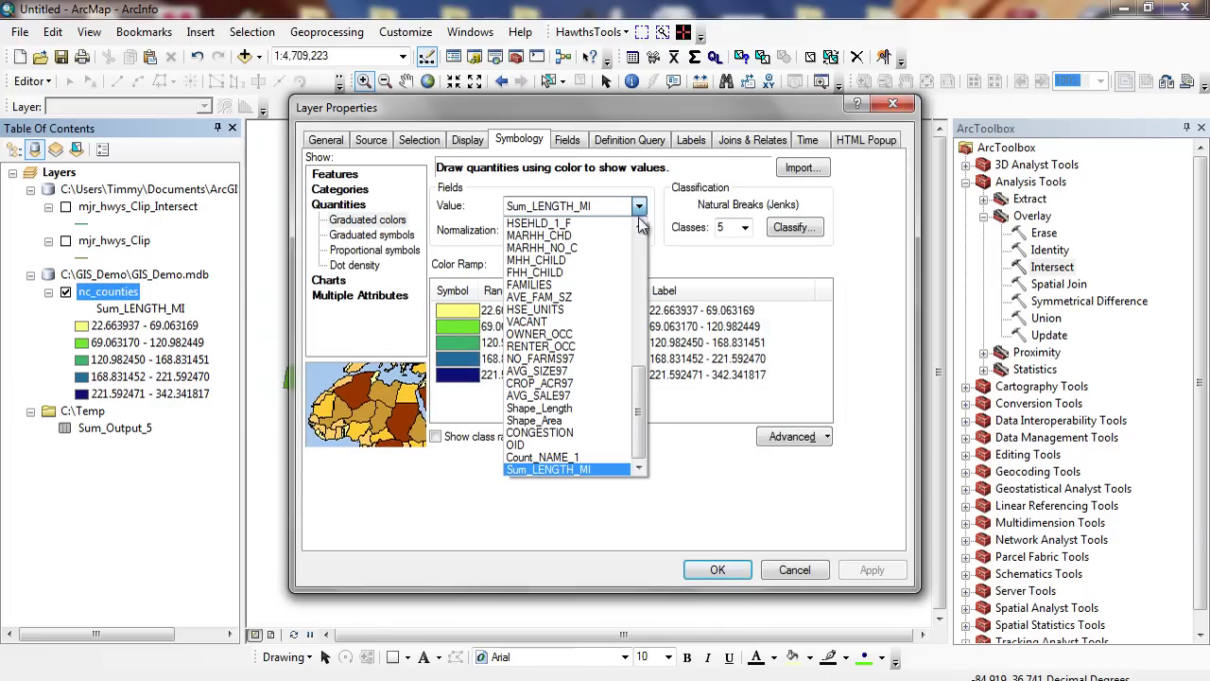
{"action": "left_click", "coordinate": [584, 428]}
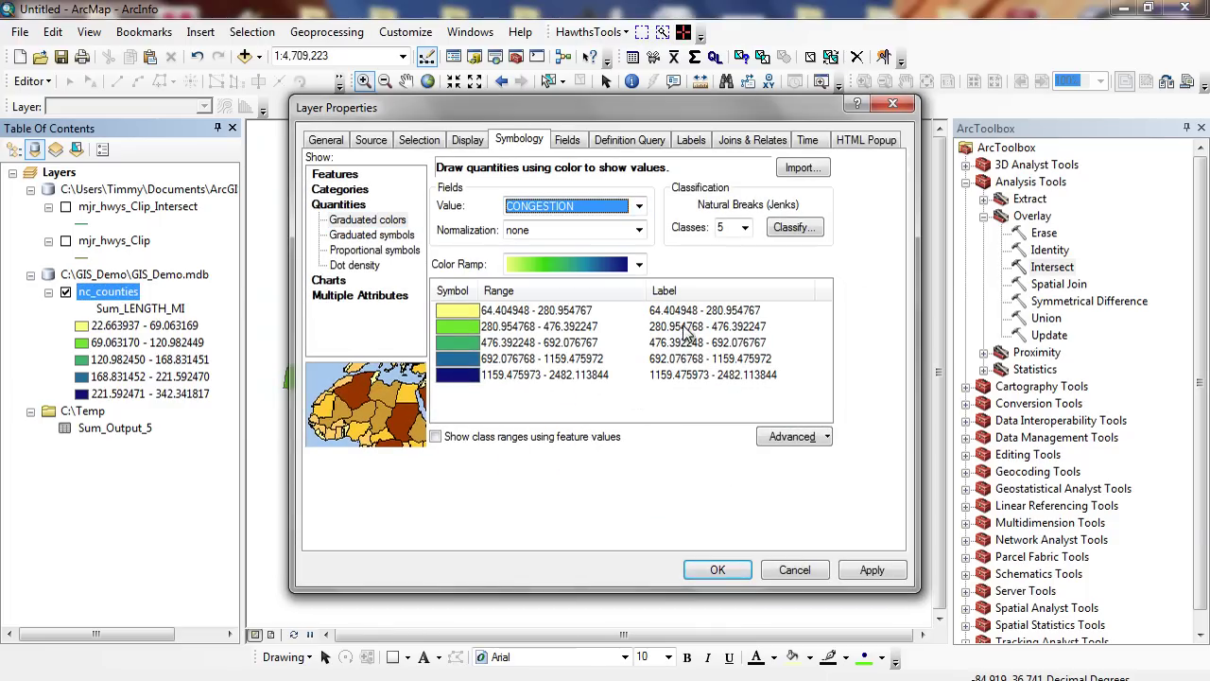
{"action": "left_click", "coordinate": [791, 229]}
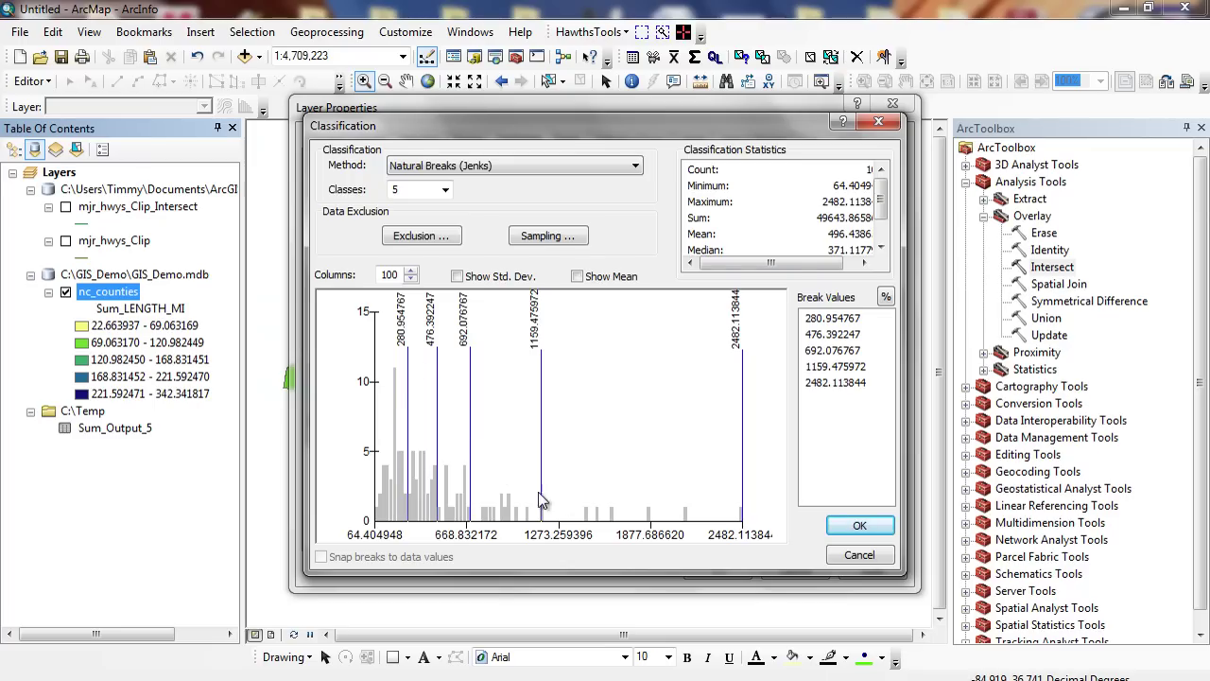
{"action": "left_click", "coordinate": [636, 166]}
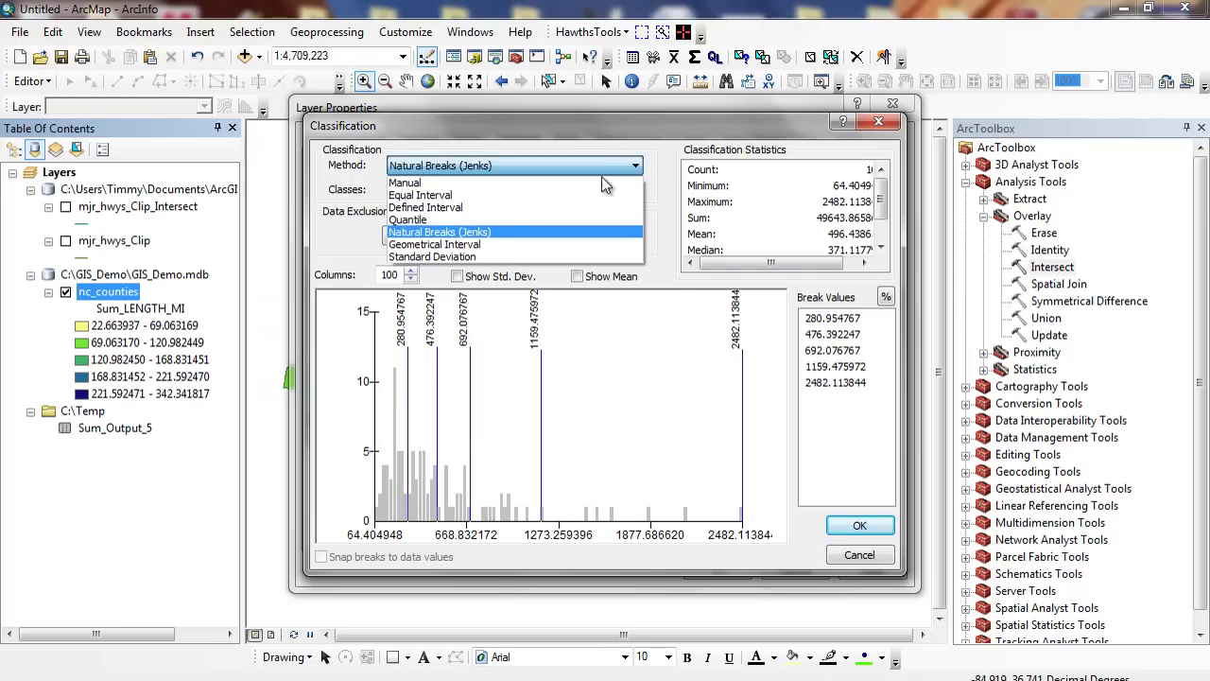
{"action": "left_click", "coordinate": [501, 217]}
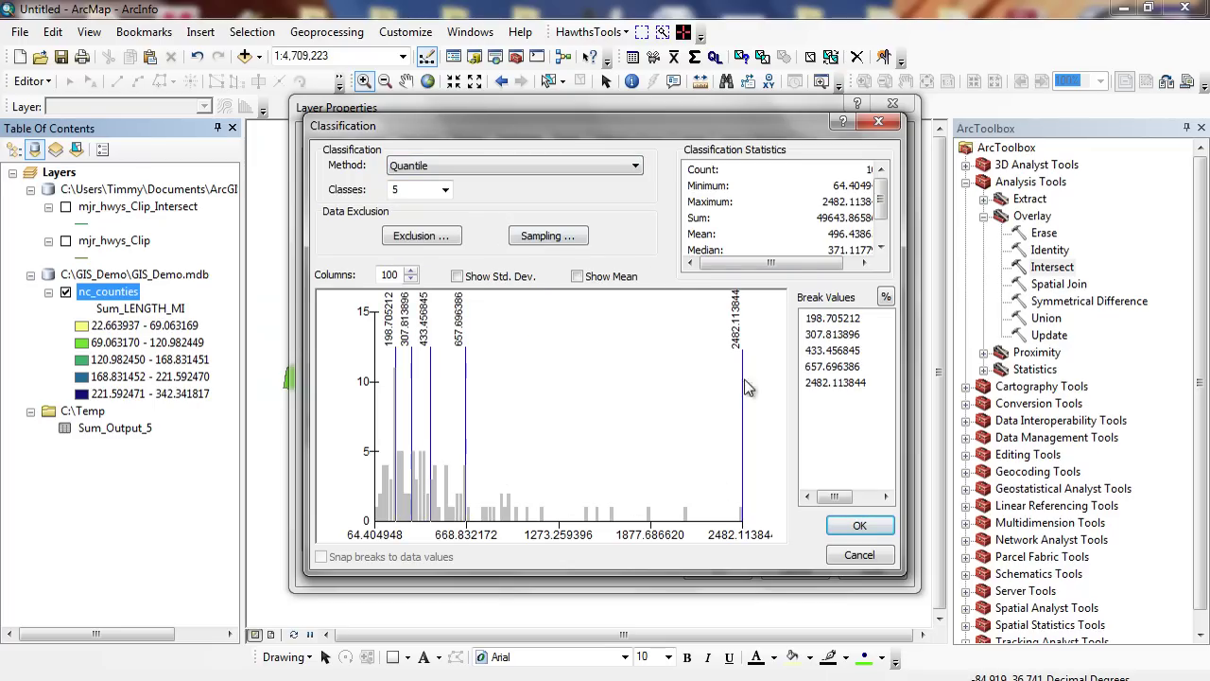
{"action": "left_click", "coordinate": [859, 526]}
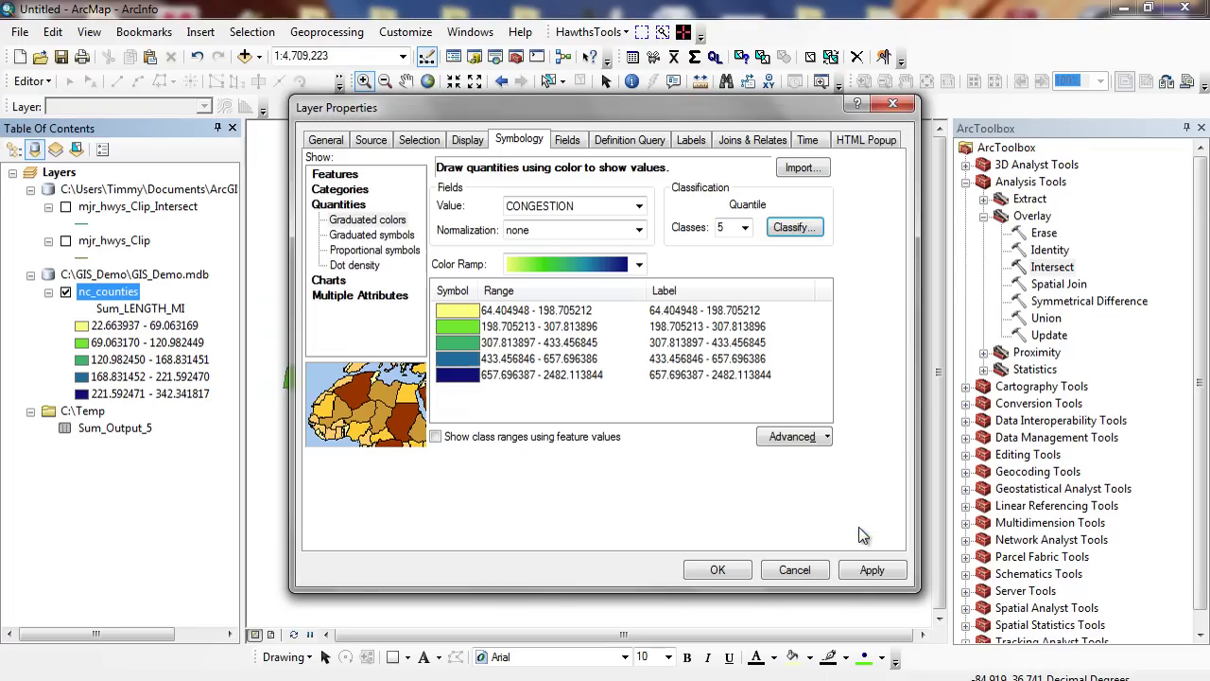
Step: Format the class labels to show 1 decimal place
{"action": "right_click", "coordinate": [764, 299]}
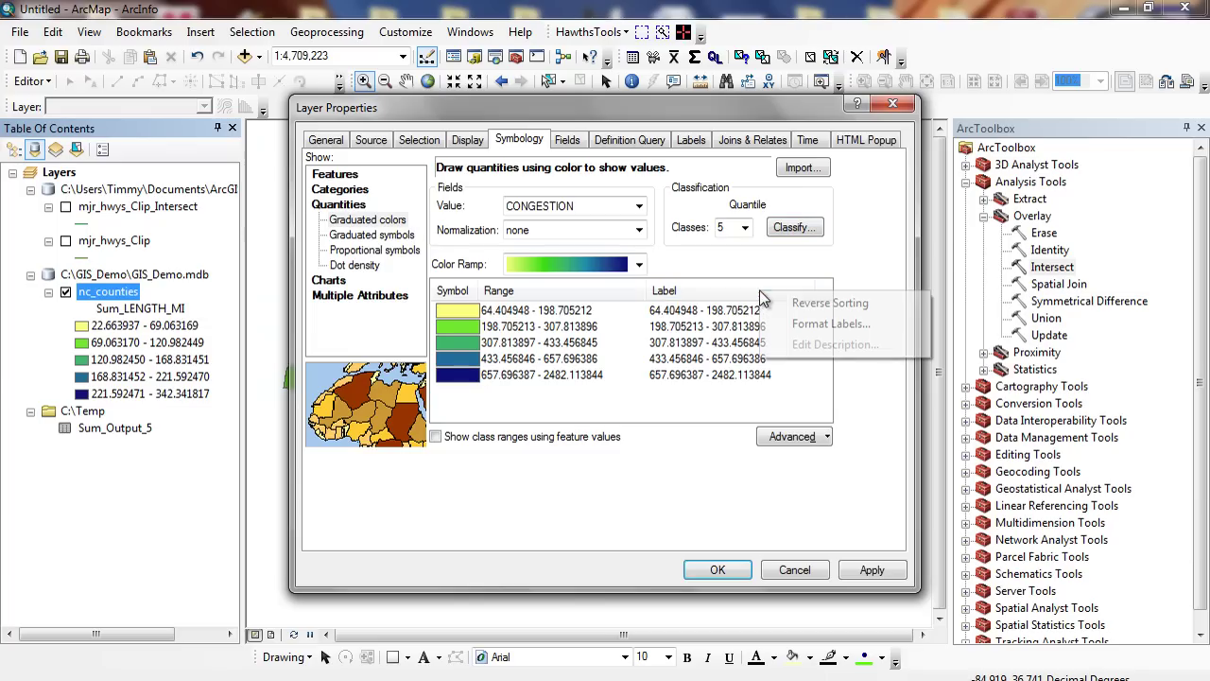
{"action": "left_click", "coordinate": [819, 324]}
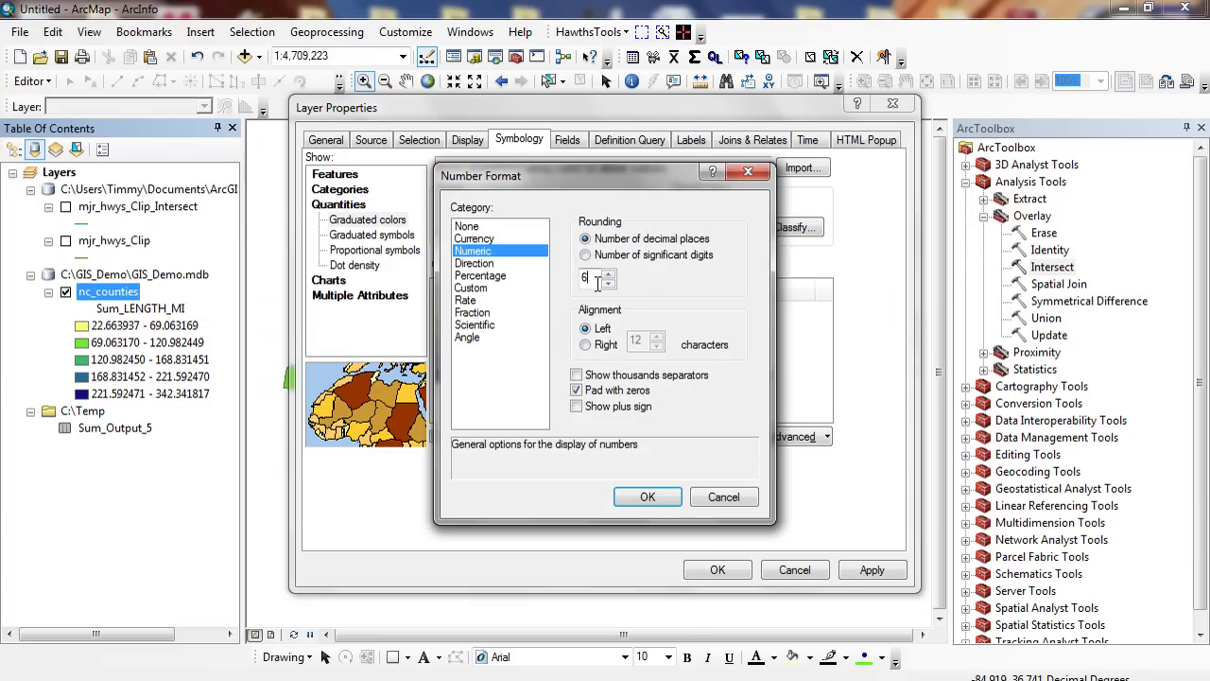
{"action": "double_click", "coordinate": [584, 278]}
{"action": "type", "text": "1"}
{"action": "left_click", "coordinate": [647, 497]}
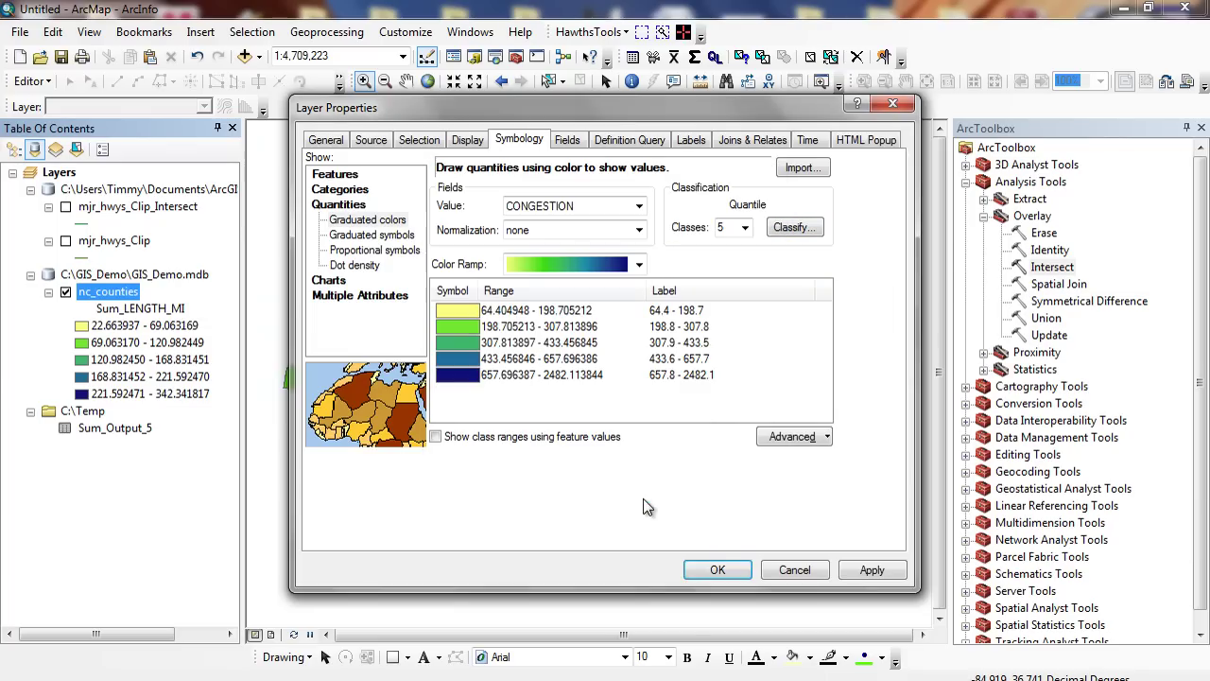
Step: Preview Equal Interval breaks, revert to Quantile, and apply the CONGESTION classes (64.4–2482.1) to the map
{"action": "left_click", "coordinate": [792, 228]}
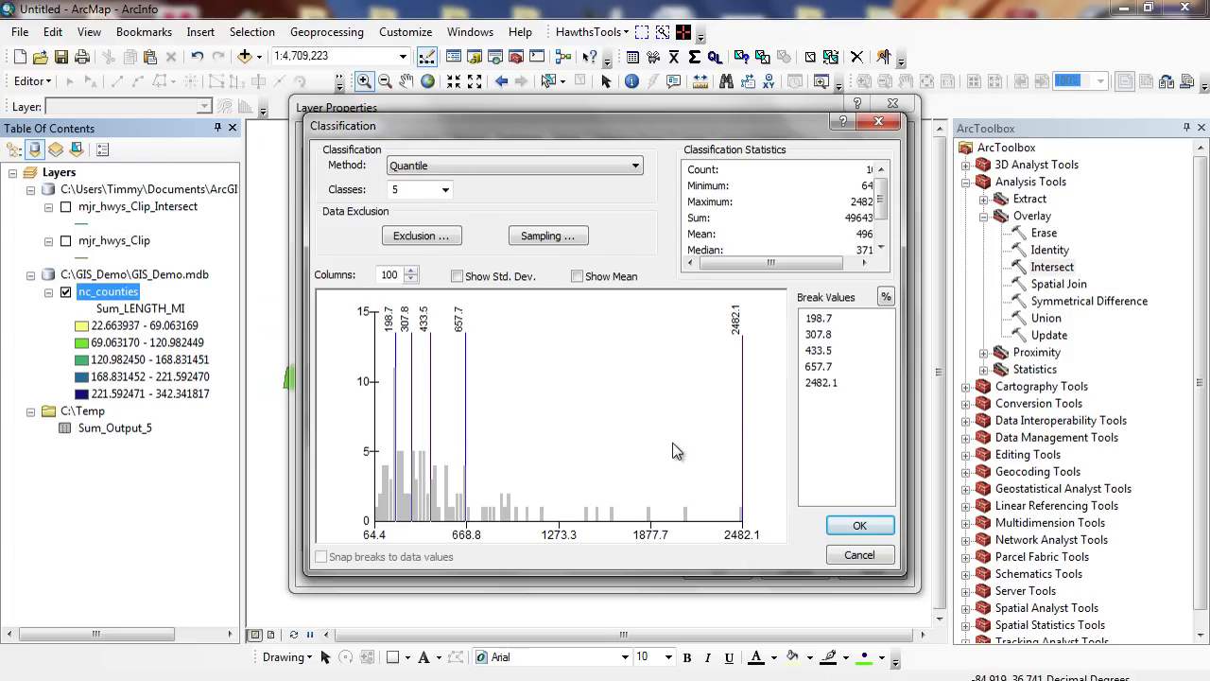
{"action": "left_click", "coordinate": [627, 166]}
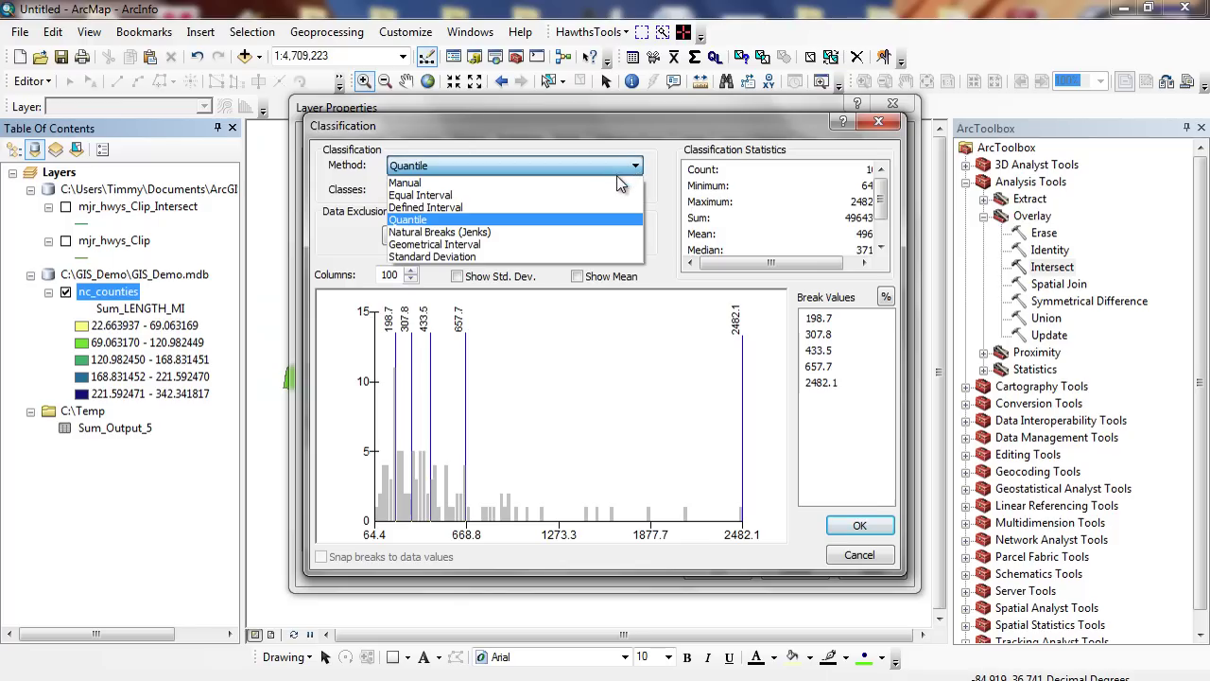
{"action": "left_click", "coordinate": [585, 194]}
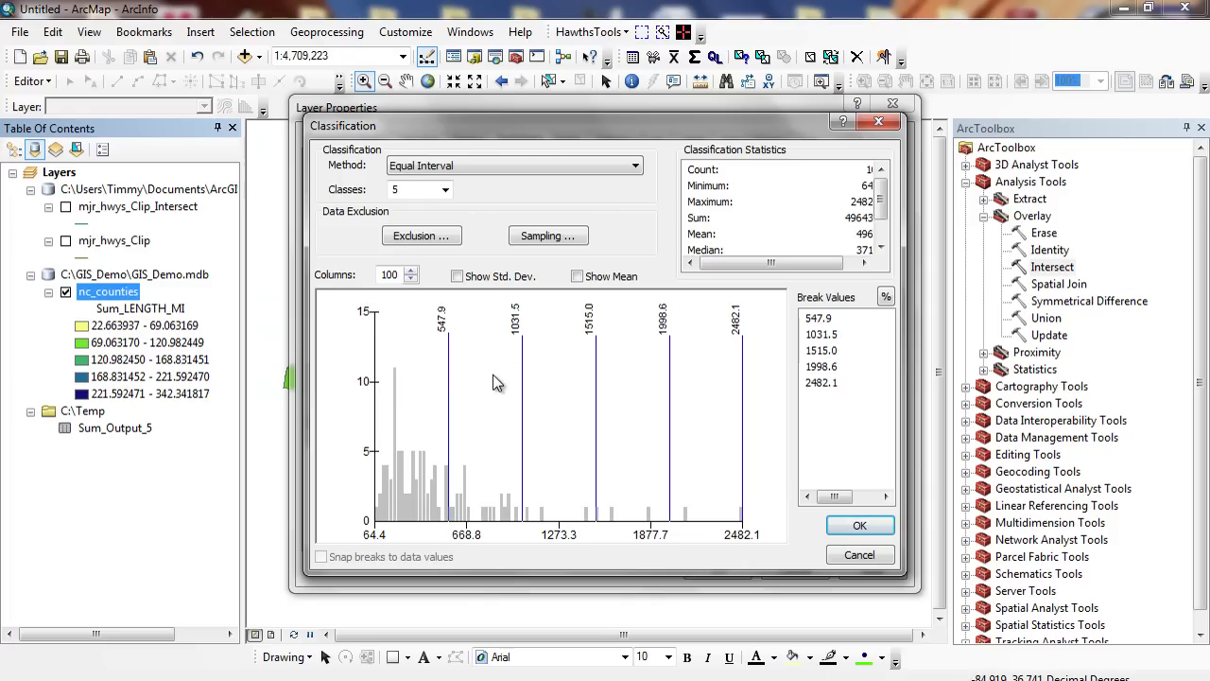
{"action": "left_click", "coordinate": [570, 167]}
{"action": "left_click", "coordinate": [534, 221]}
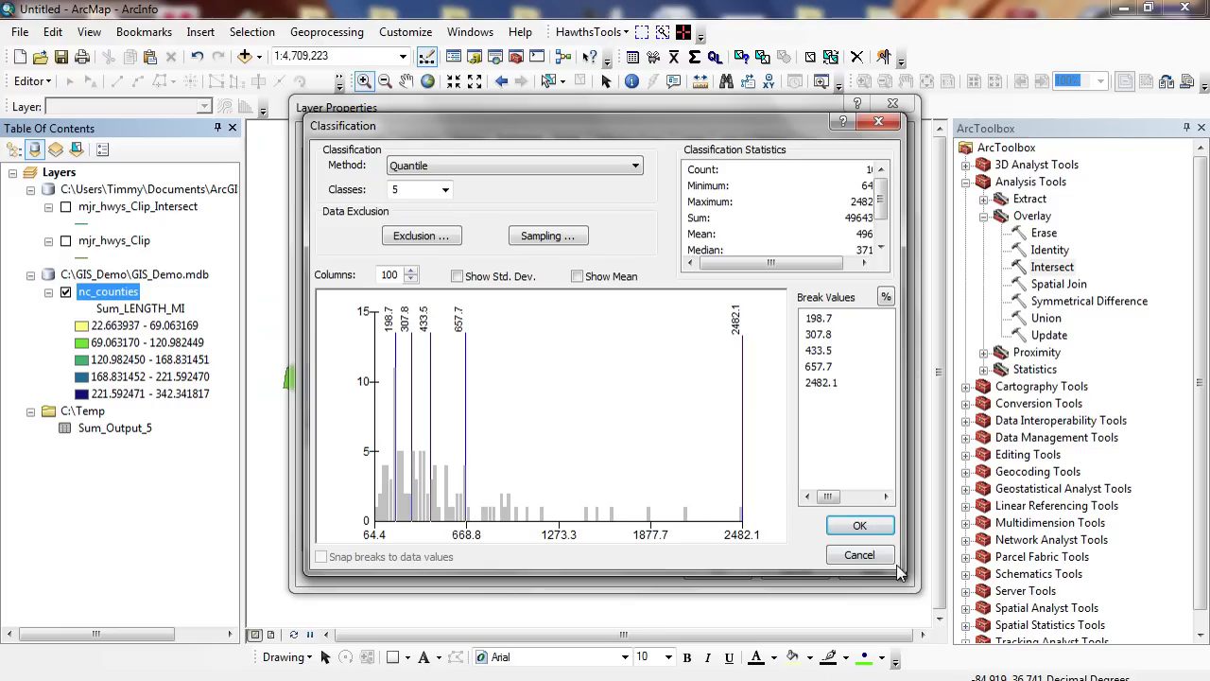
{"action": "left_click", "coordinate": [860, 525]}
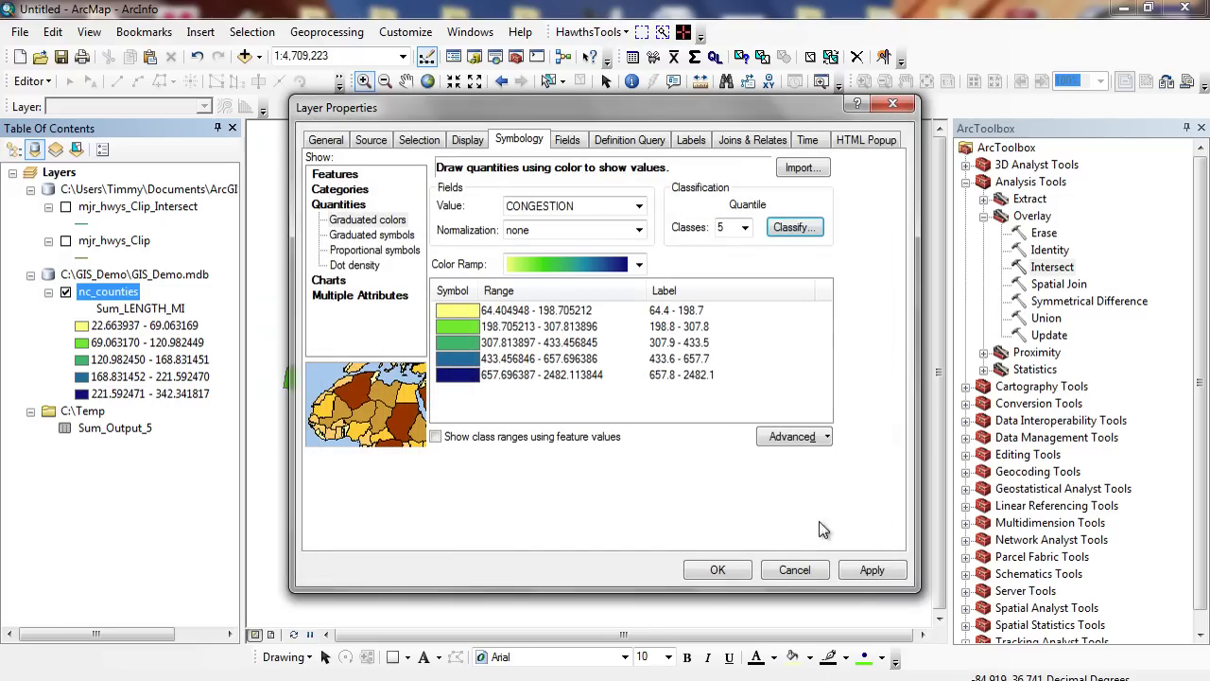
{"action": "left_click", "coordinate": [714, 570]}
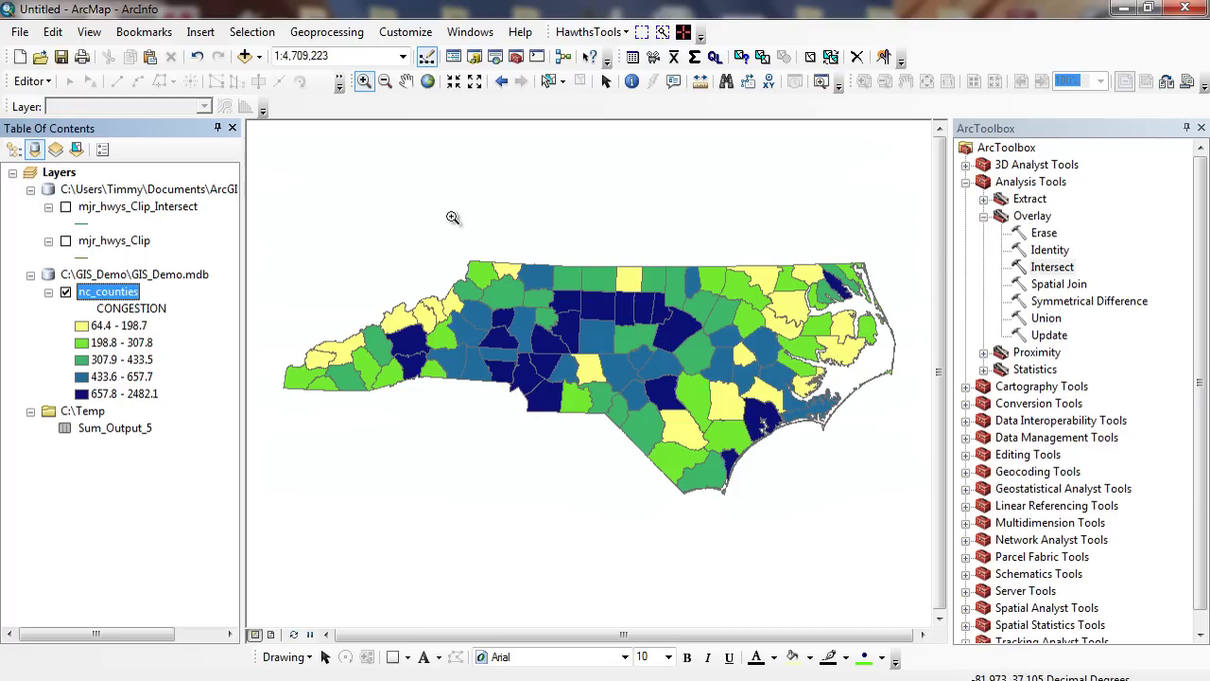
{"action": "left_click_drag", "start_coordinate": [453, 218], "coordinate": [870, 560]}
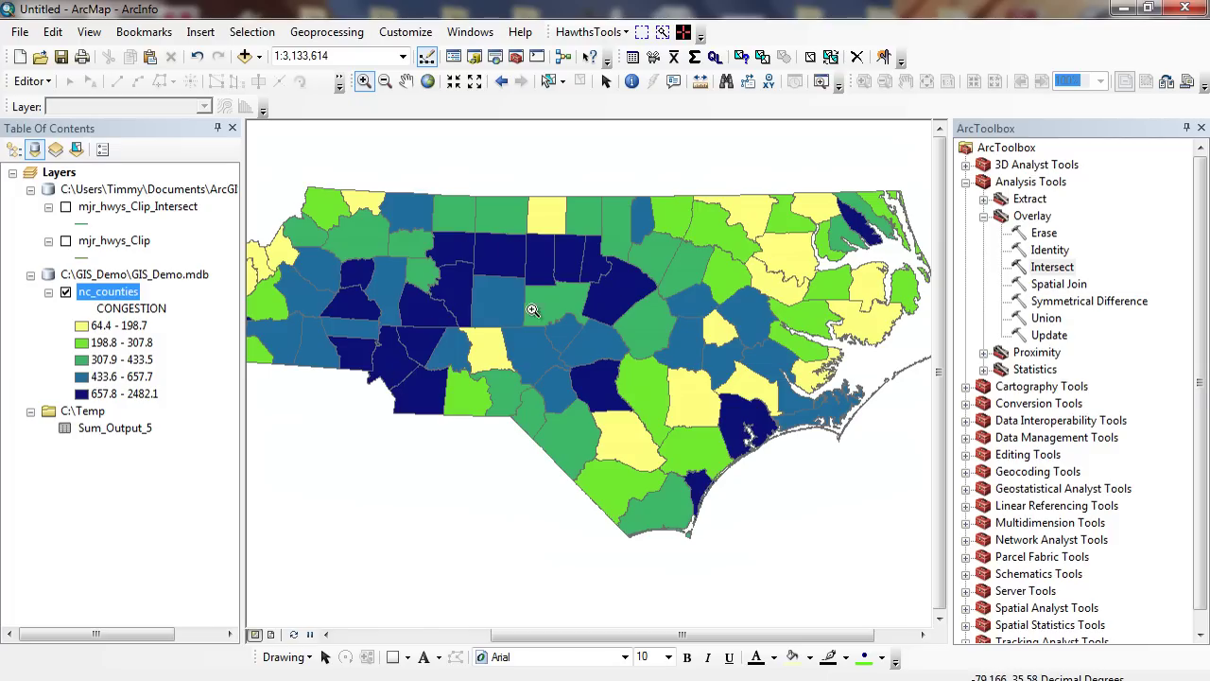
{"action": "left_click", "coordinate": [428, 82]}
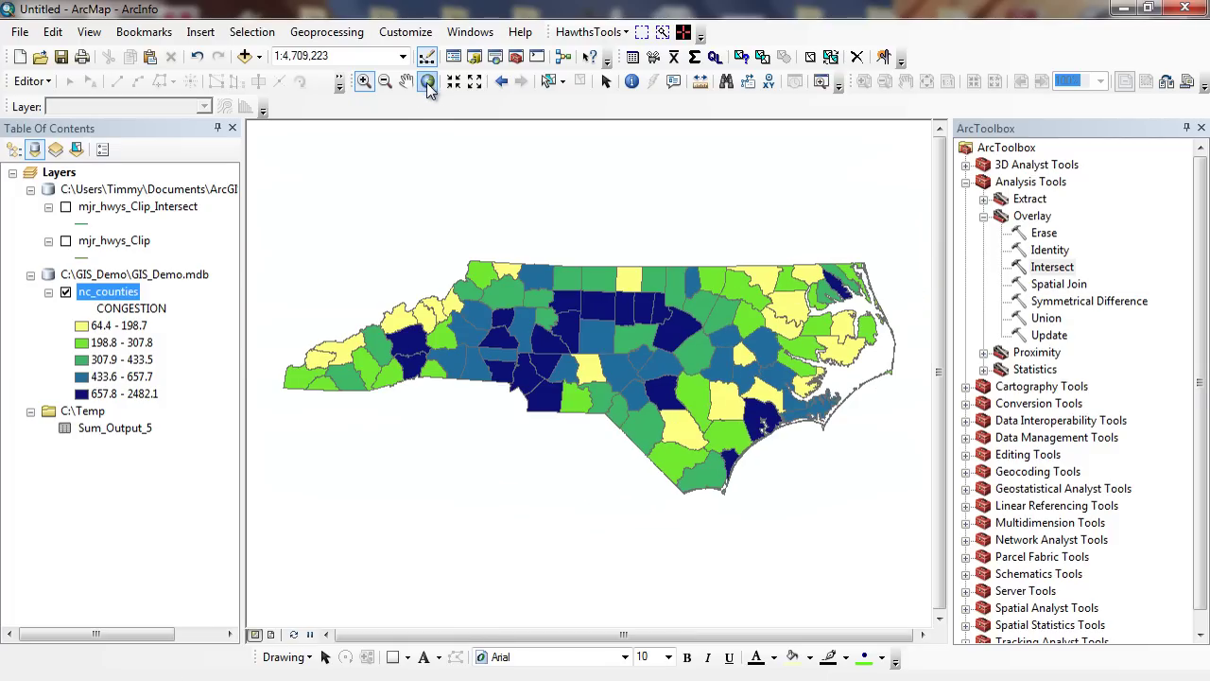